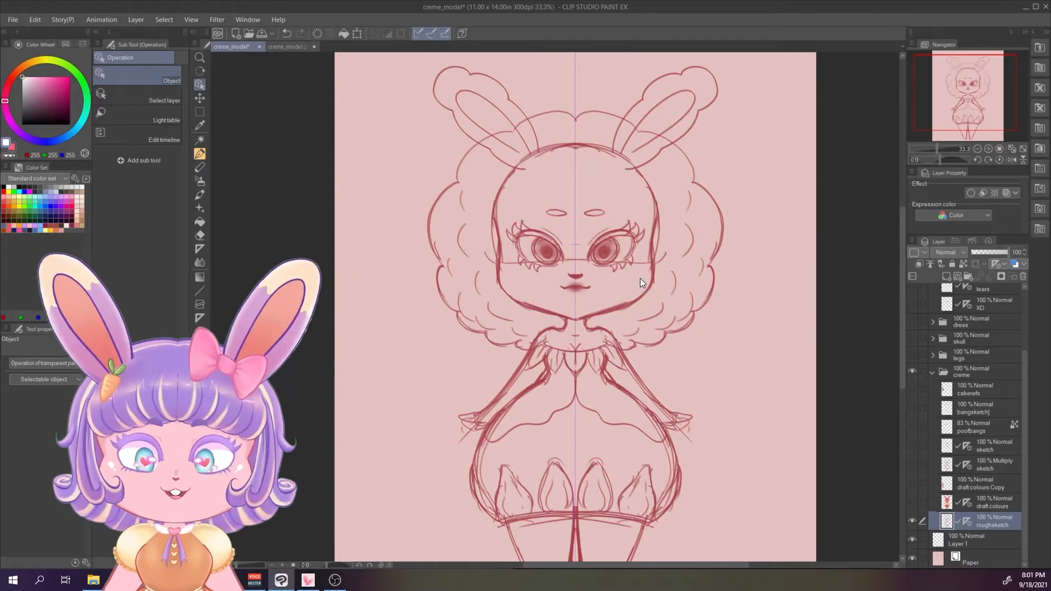
Hide the roughsketch layer and add a new empty layer directly above it
left_click_drag(916, 138, 915, 136)
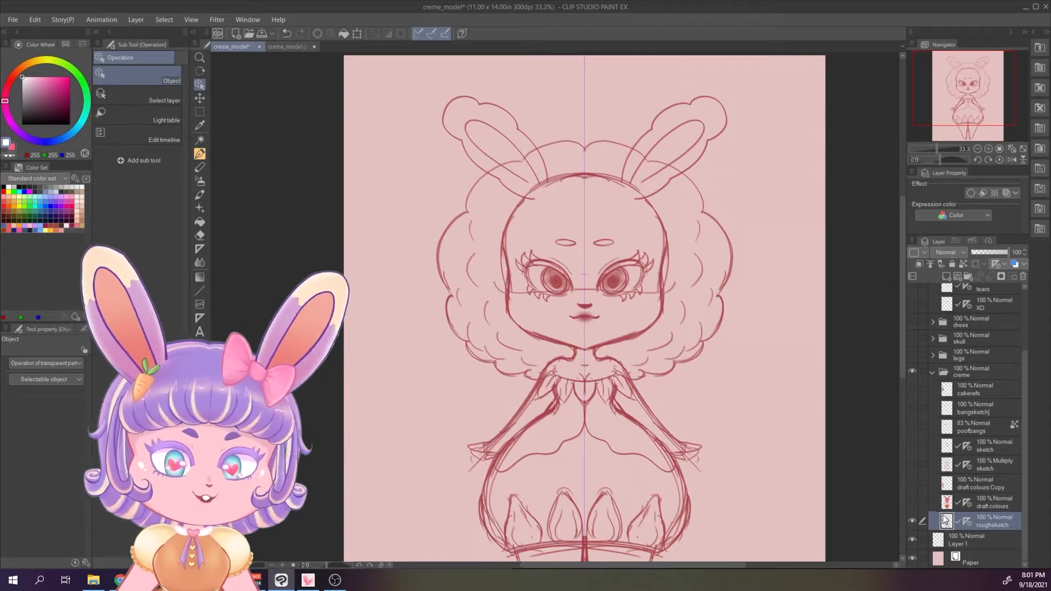
left_click(912, 520)
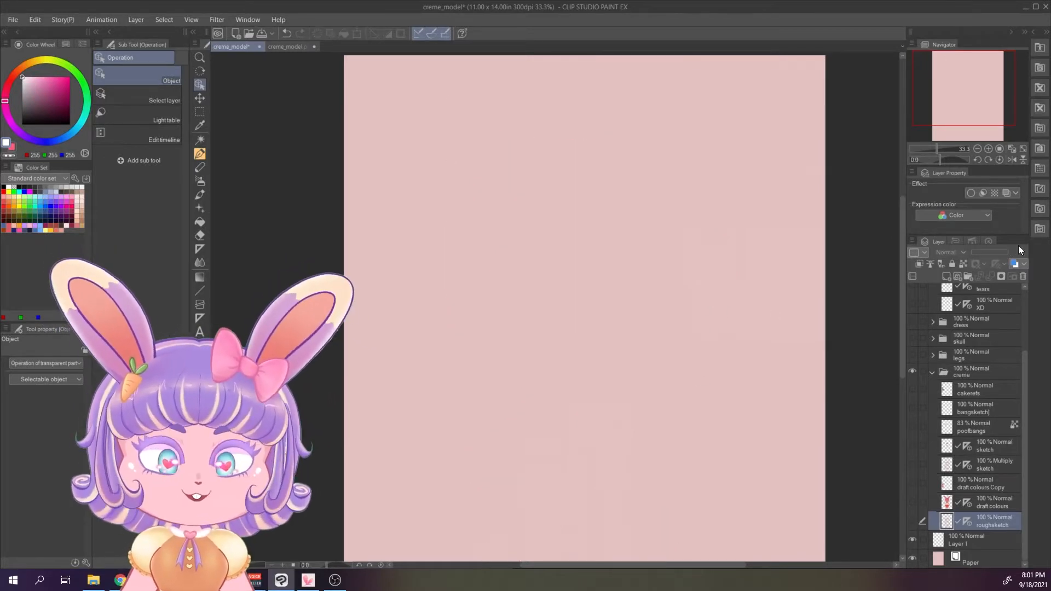
left_click(946, 277)
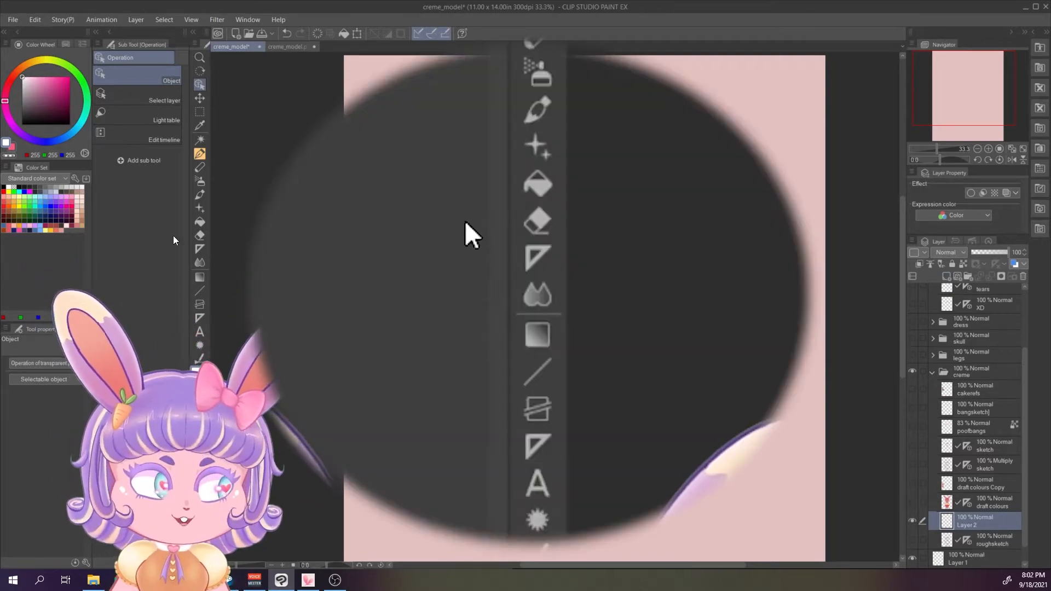
Draw a vertical symmetrical ruler with 2 lines near the canvas centre on the new layer and select it for editing
left_click(201, 248)
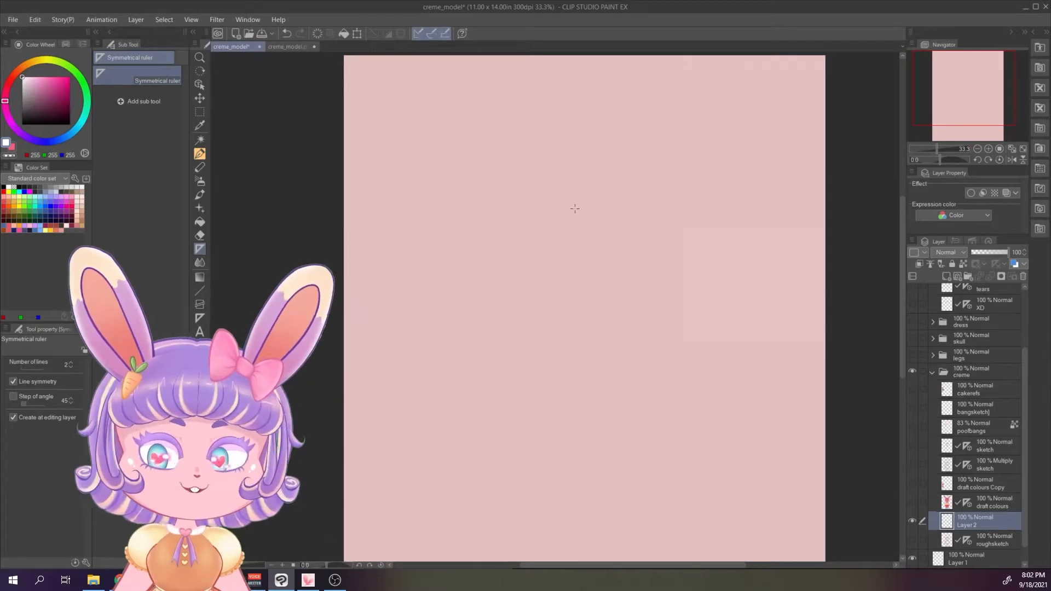
left_click_drag(574, 211, 603, 416)
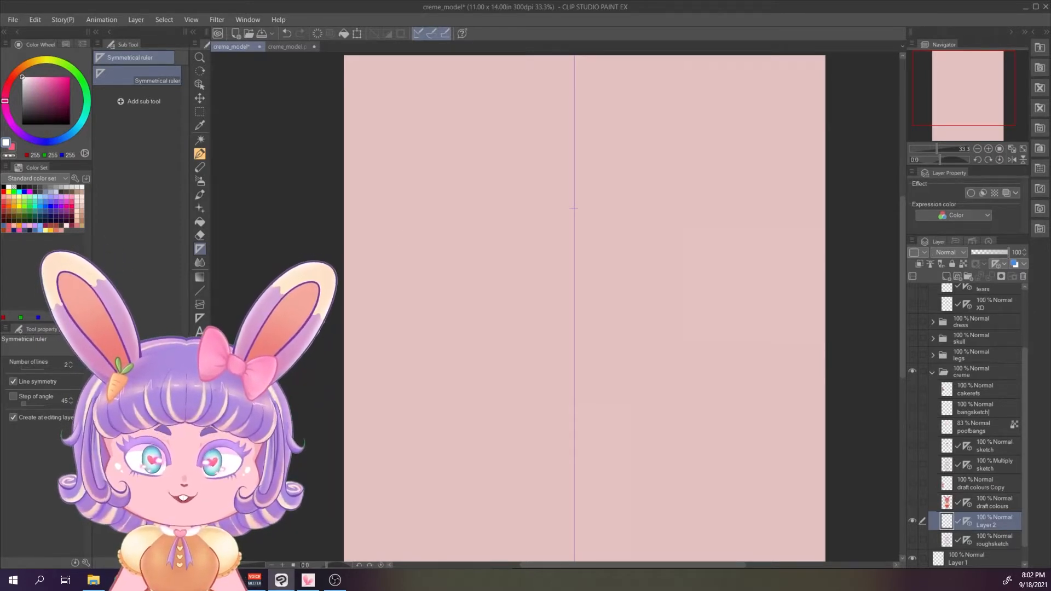
left_click(195, 86)
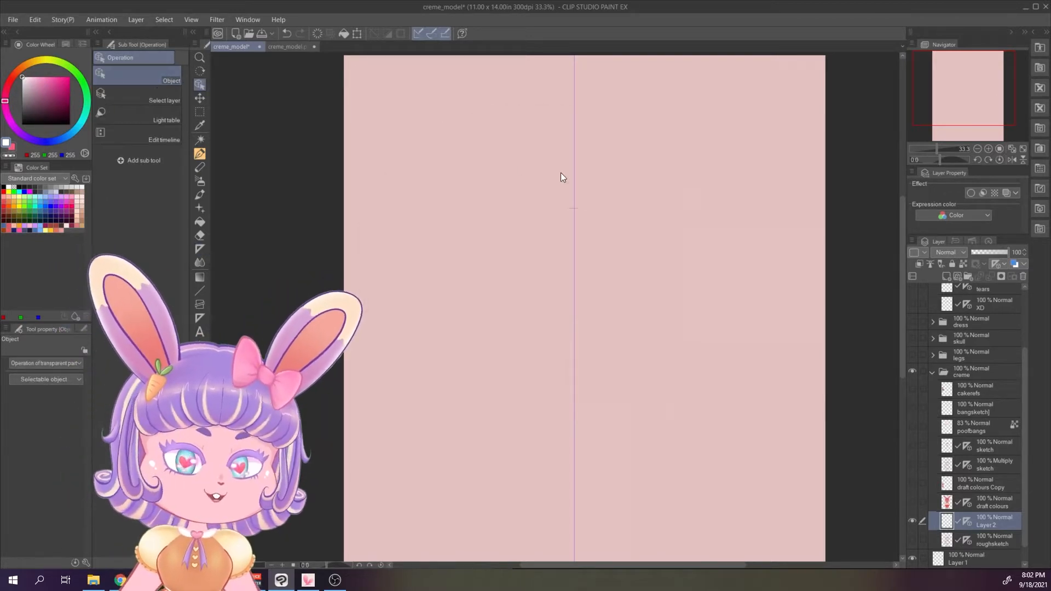
left_click(575, 158)
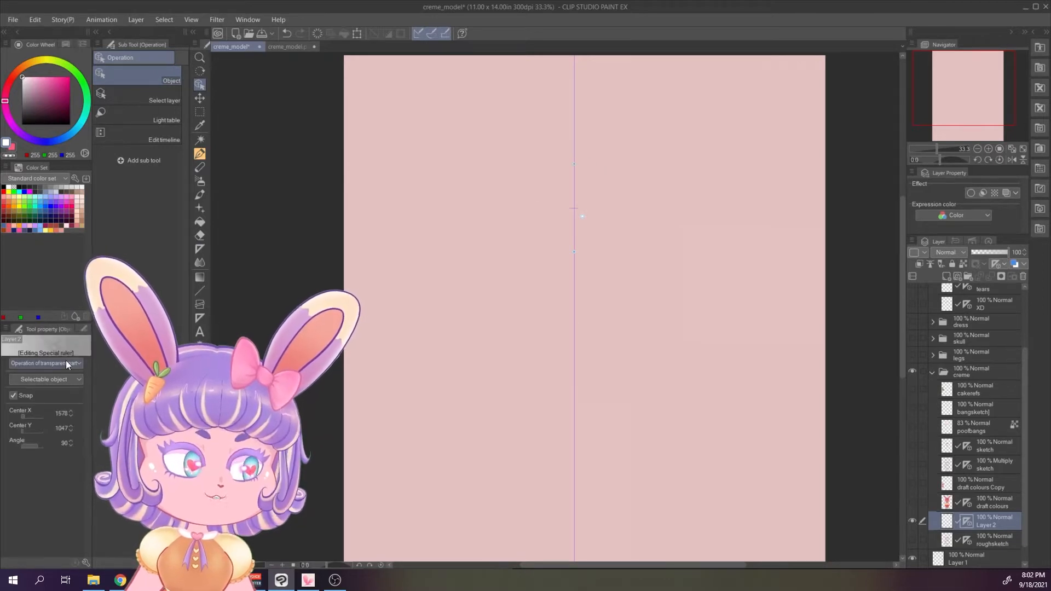
left_click_drag(92, 379, 107, 379)
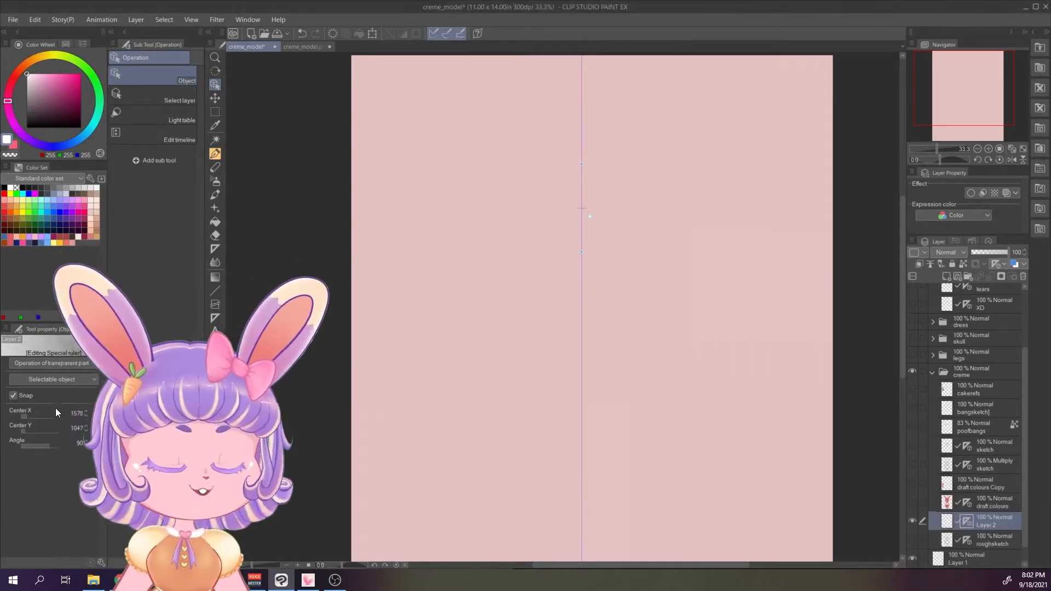
Check the canvas width and height in pixels without resizing the canvas
left_click(35, 19)
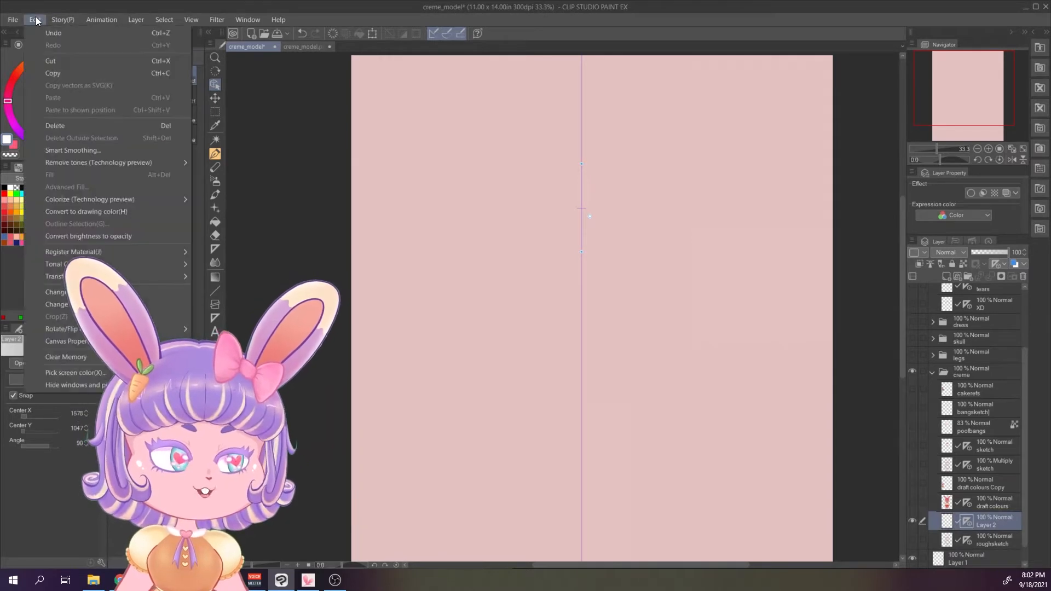
mouse_move(106, 265)
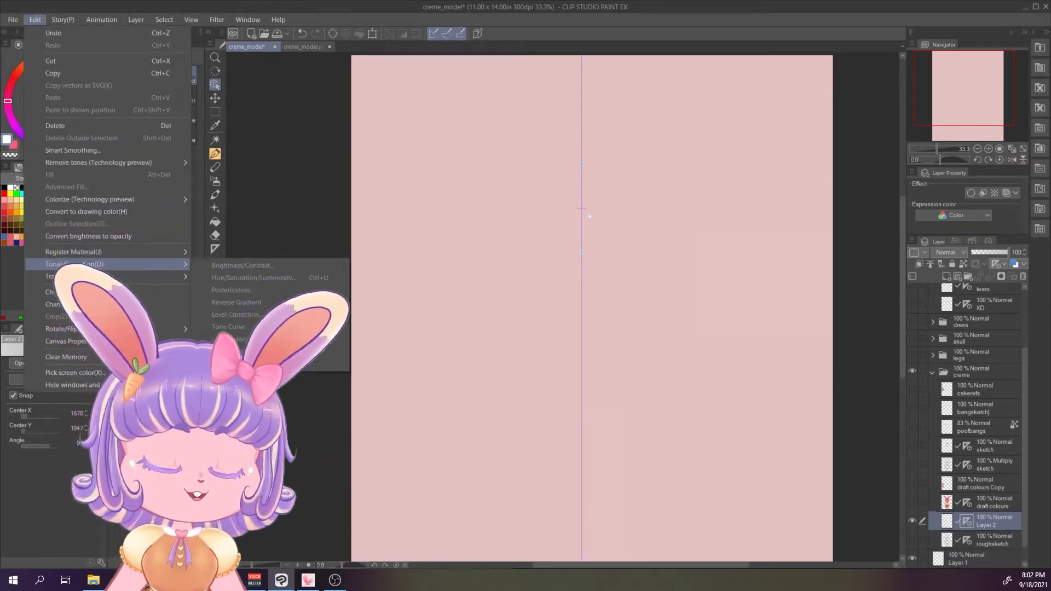
left_click(107, 293)
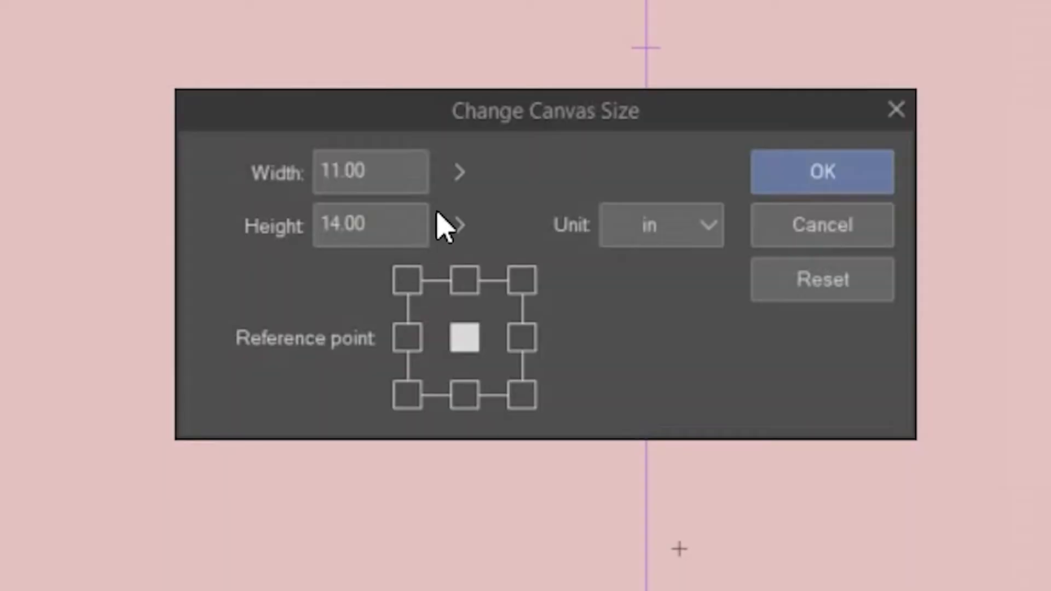
left_click(600, 264)
left_click(655, 375)
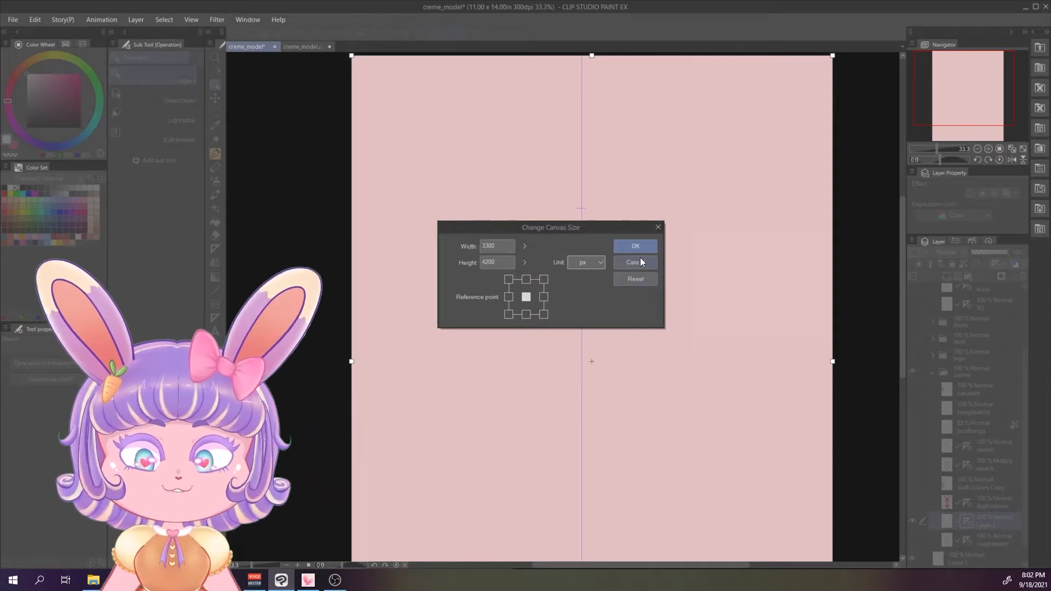
left_click(652, 245)
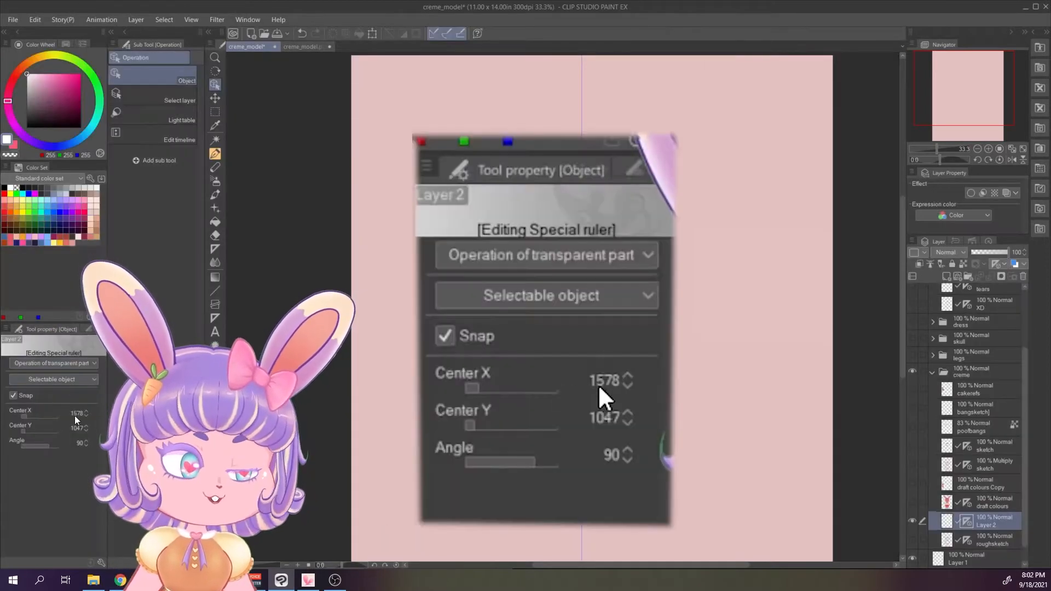
Set the symmetrical ruler's Center X to 1650
left_click(52, 415)
left_click(78, 414)
type("1650")
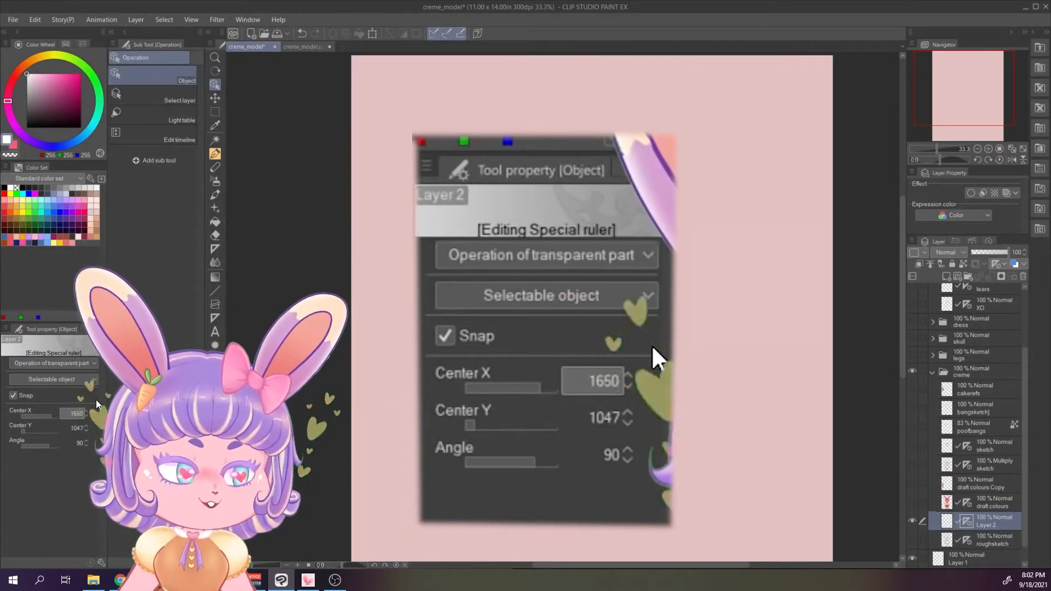
key("Return")
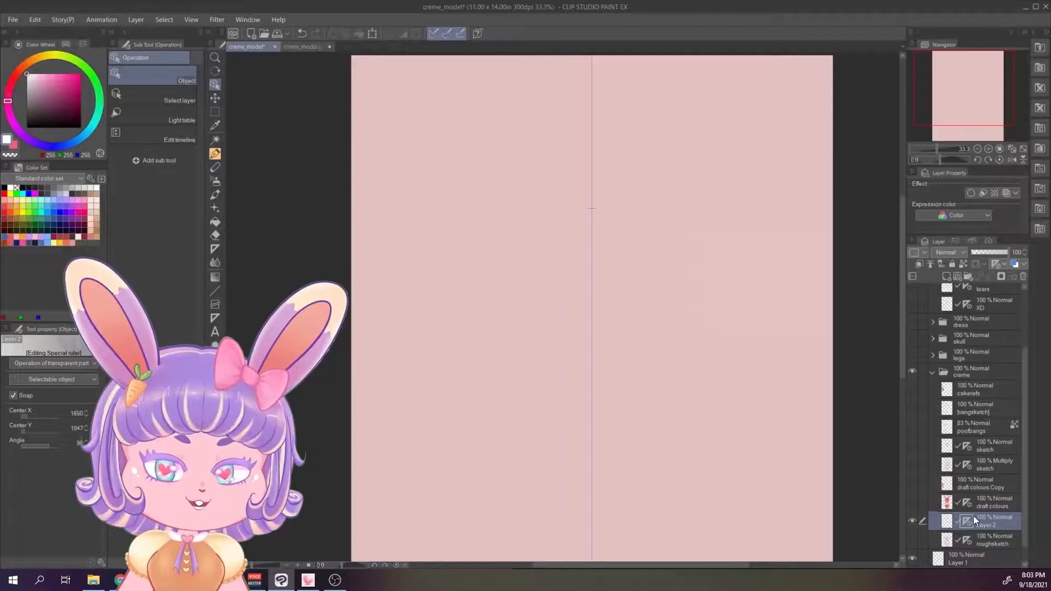
Hide the new ruler layer and show the roughsketch layer as the active layer
left_click(913, 522)
left_click(913, 539)
left_click(1010, 540)
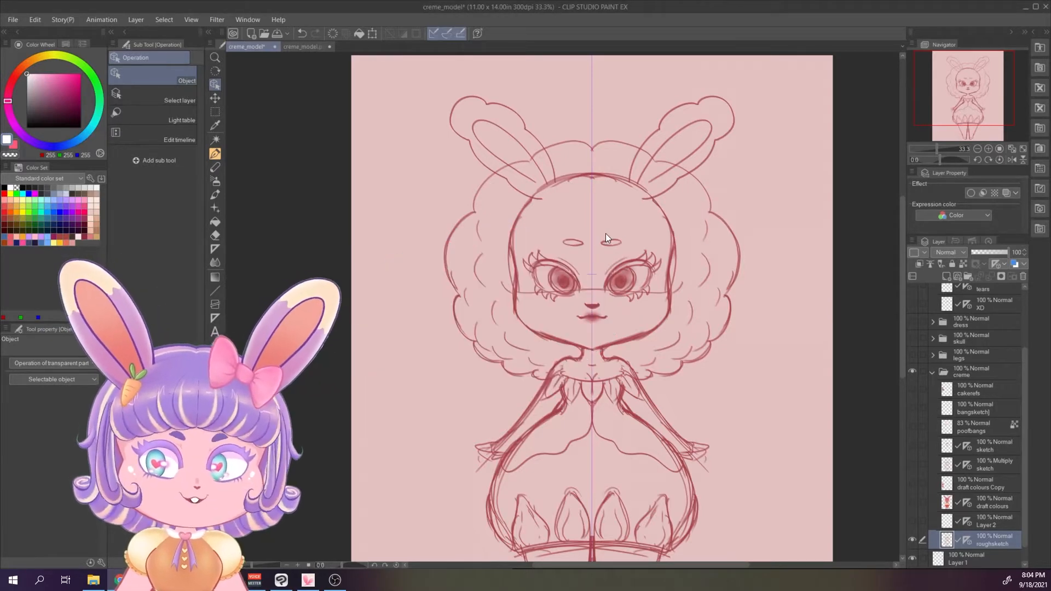
Examine the rough sketch up close and as a whole, from the ears and face down to the dress and legs
scroll(608, 234, "up", 3)
scroll(642, 253, "up", 3)
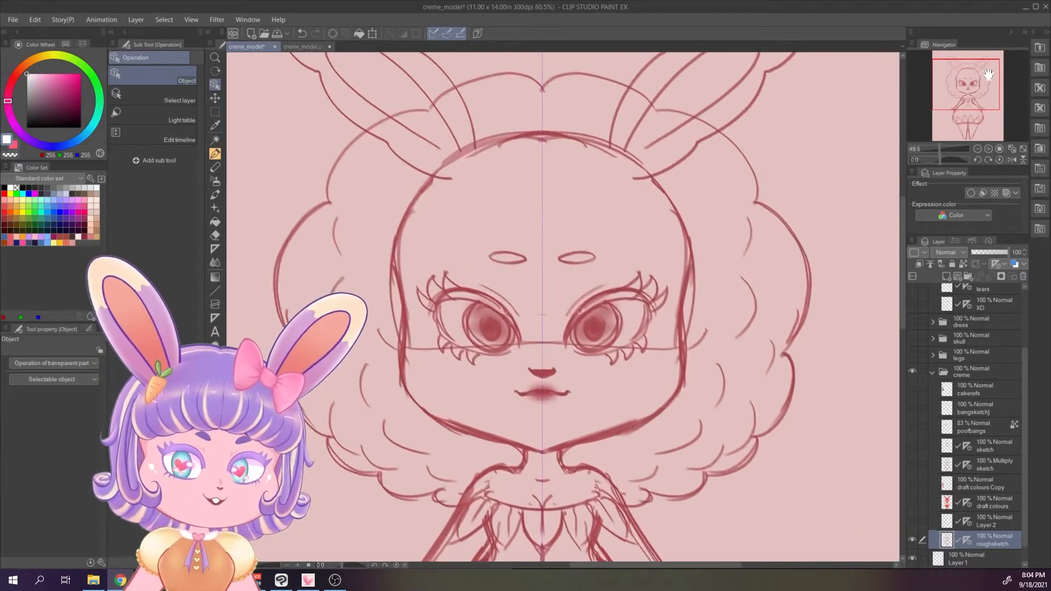
mouse_move(973, 75)
left_mouse_down()
mouse_move(973, 127)
mouse_move(972, 75)
left_mouse_up()
scroll(973, 84, "down", 3)
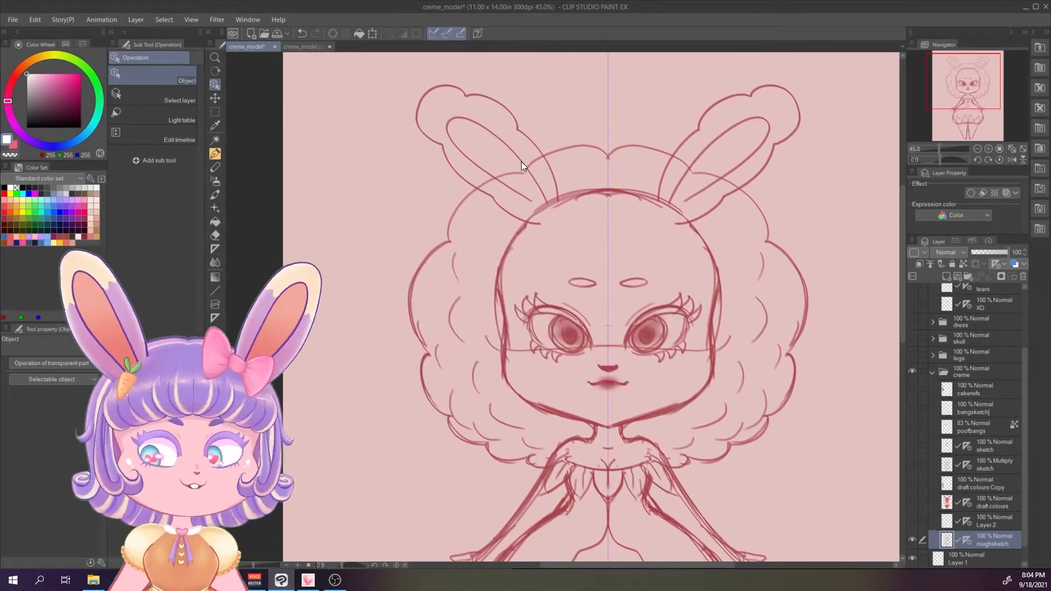
key("alt+Tab")
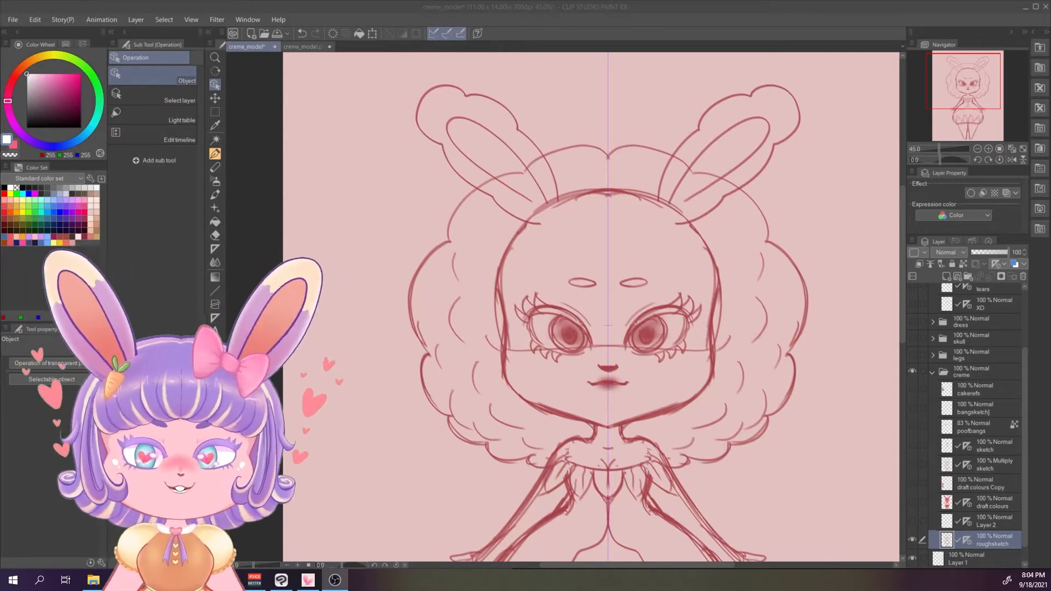
left_click_drag(965, 81, 957, 146)
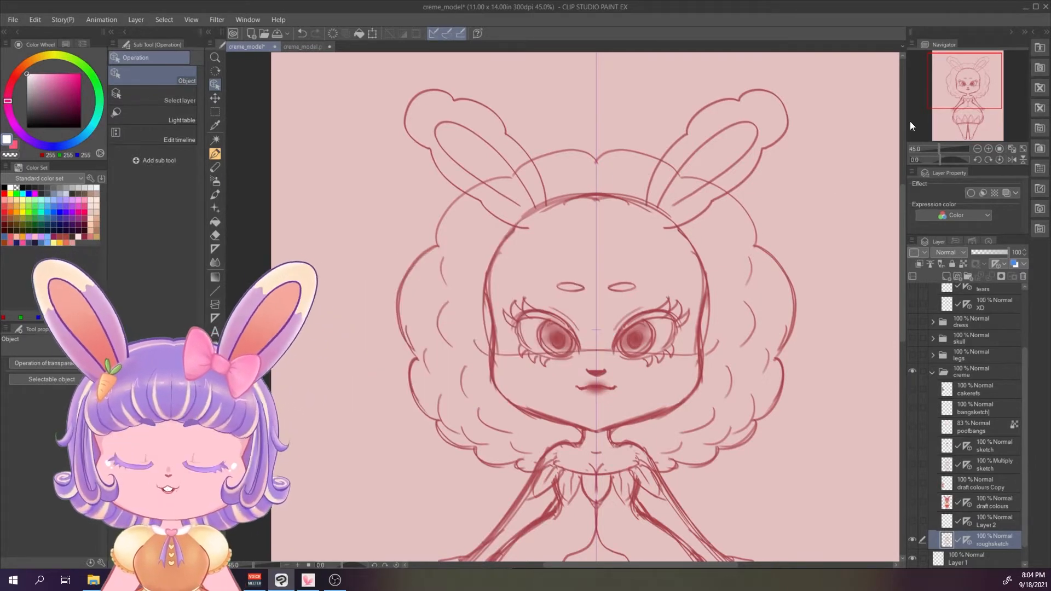
left_click_drag(977, 104, 966, 119)
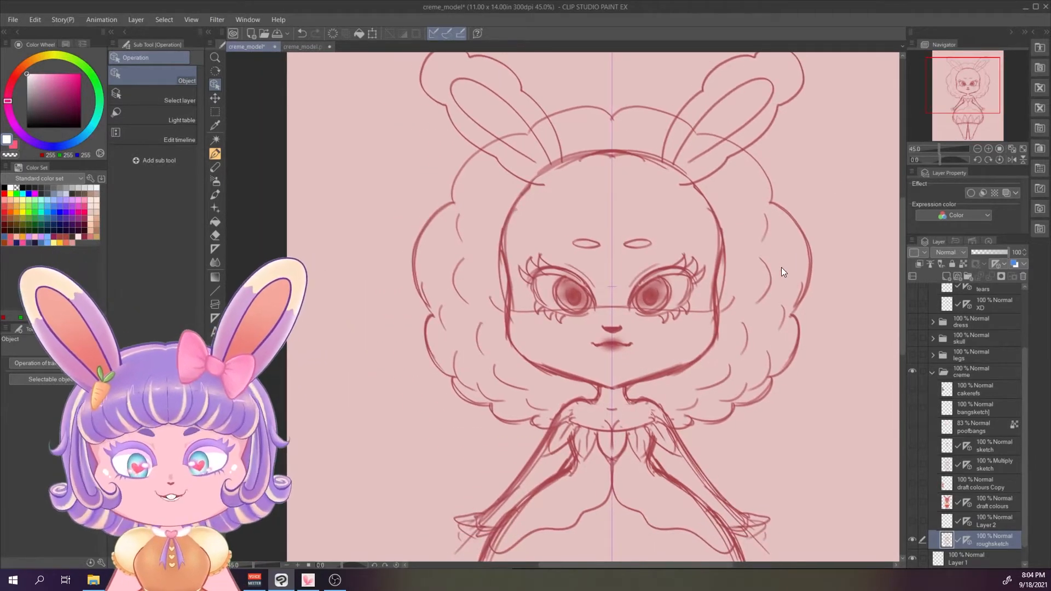
scroll(772, 295, "down", 6)
mouse_move(954, 86)
left_mouse_down()
mouse_move(969, 94)
mouse_move(968, 121)
mouse_move(982, 82)
left_mouse_up()
scroll(714, 273, "up", 1)
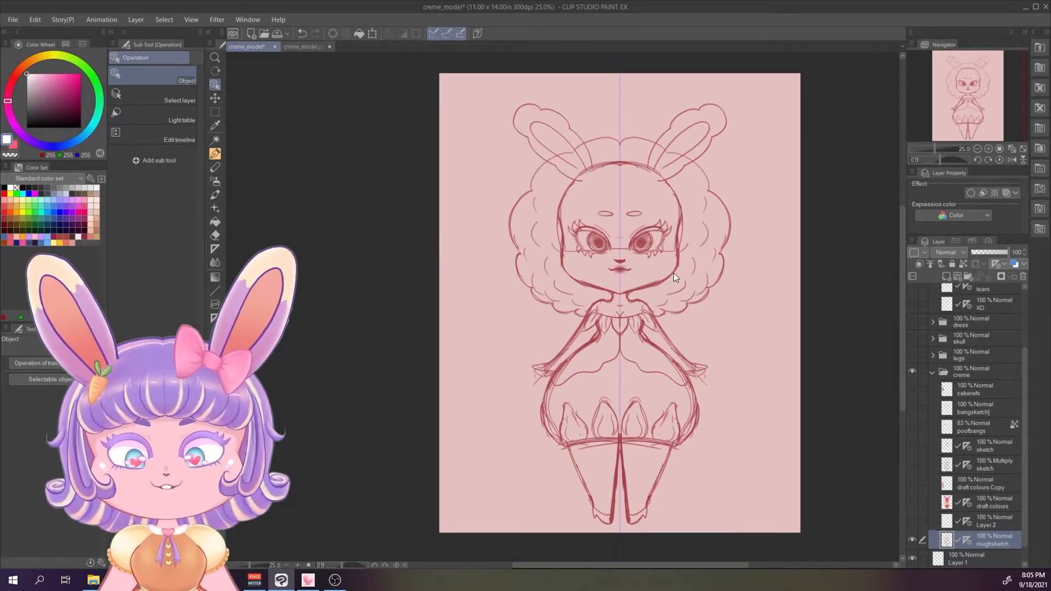
scroll(622, 345, "up", 6)
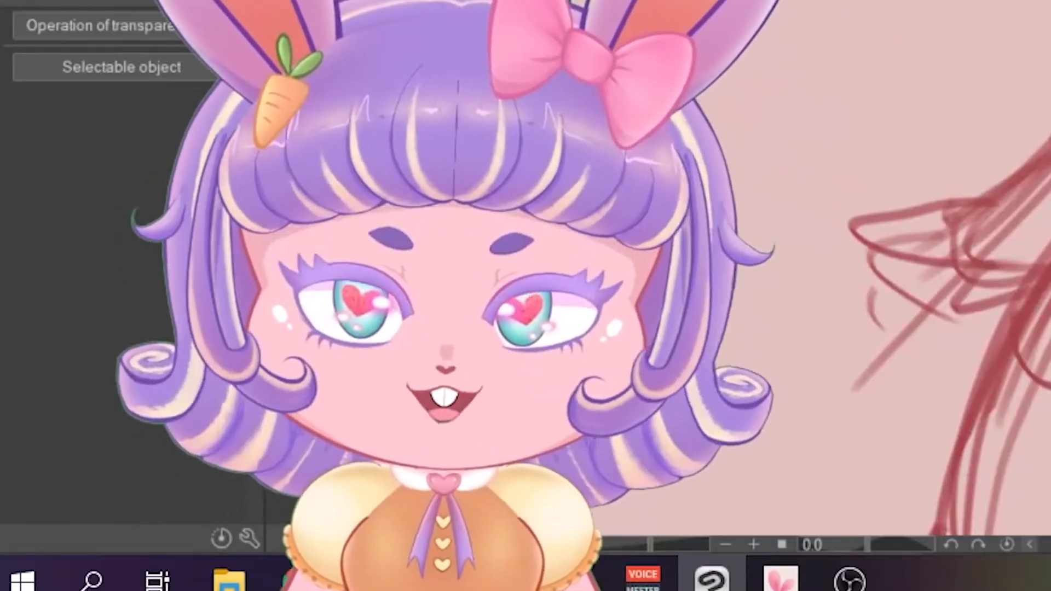
scroll(633, 302, "down", 4)
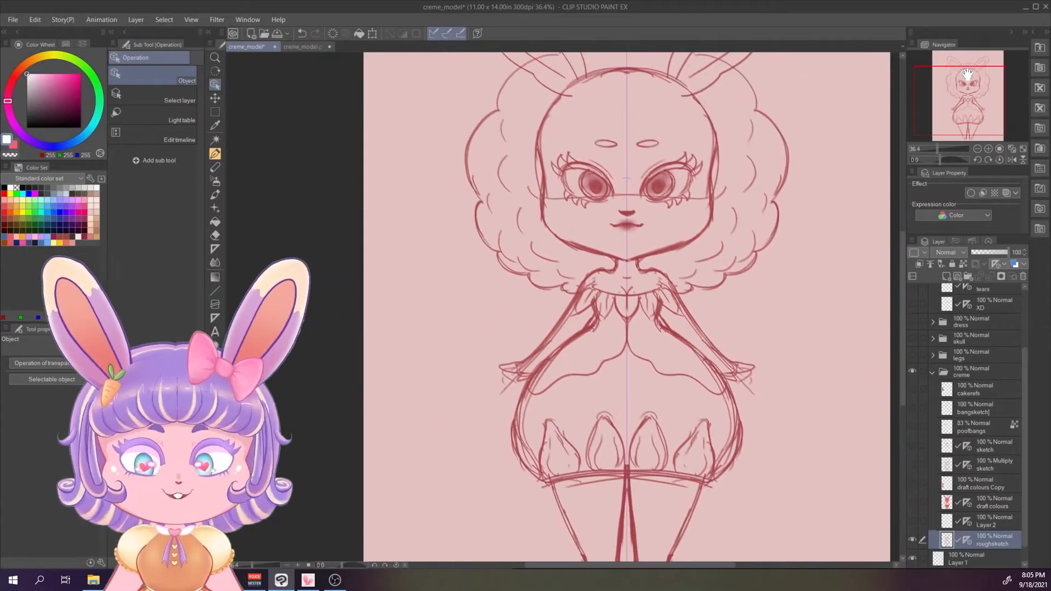
left_click_drag(986, 95, 992, 90)
scroll(731, 202, "down", 1)
scroll(745, 172, "down", 2)
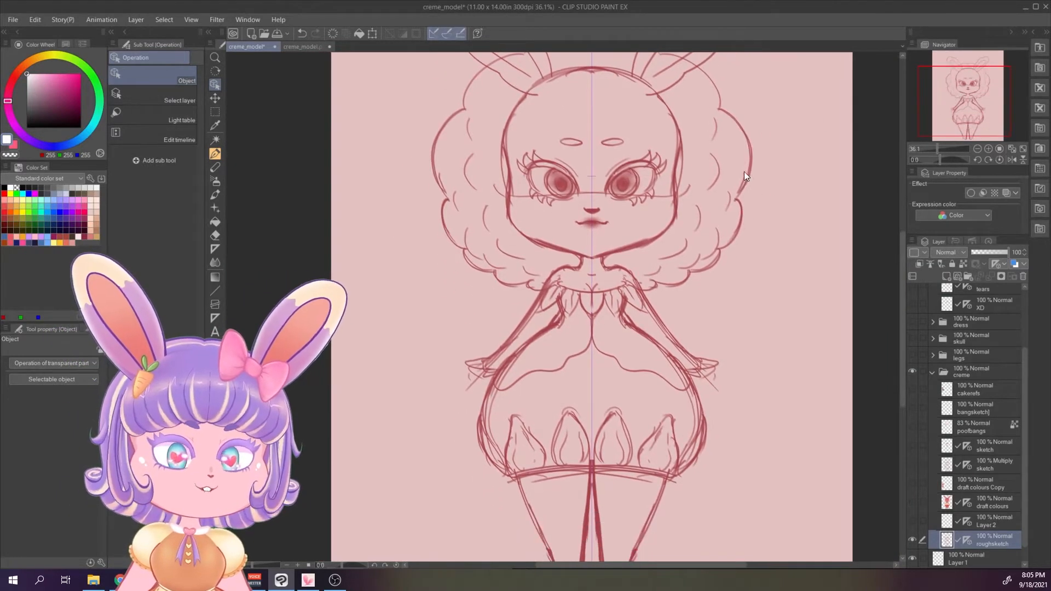
left_click_drag(973, 111, 973, 106)
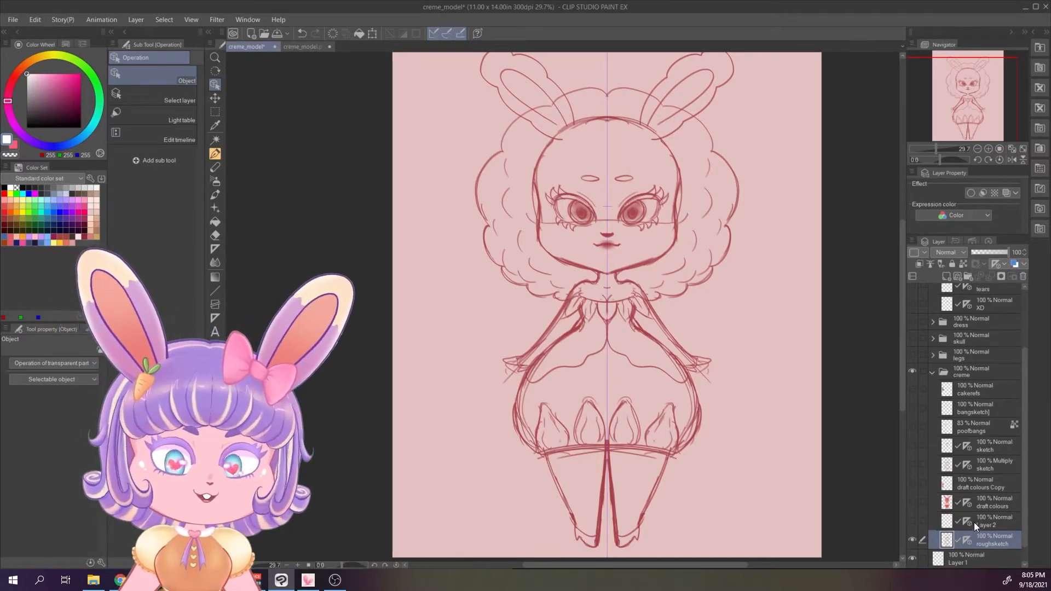
Show the darker sketch layer over the rough sketch and check its Multiply blending mode
left_click(990, 504)
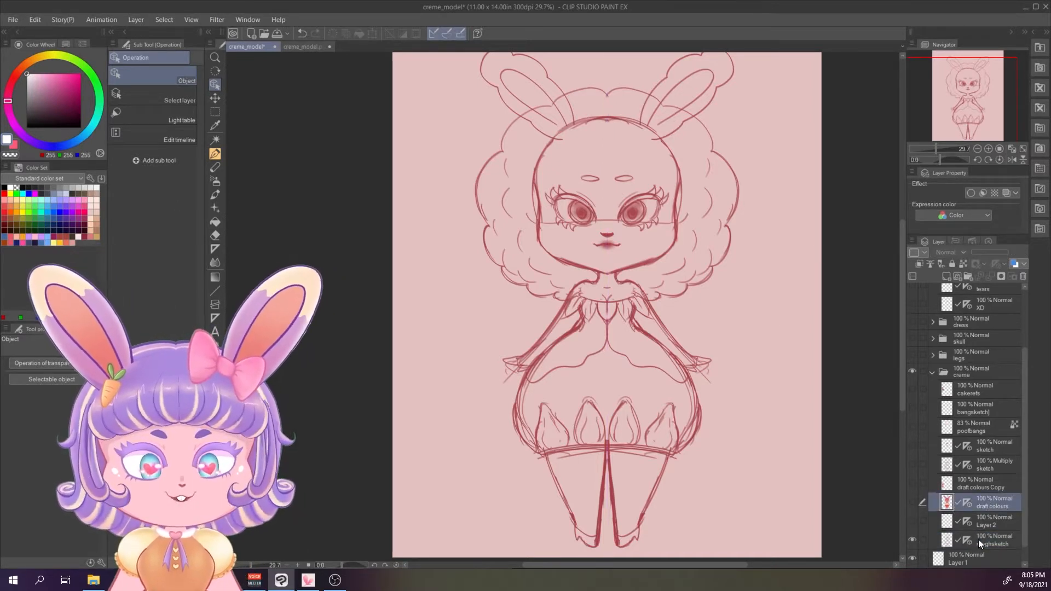
left_click(990, 446)
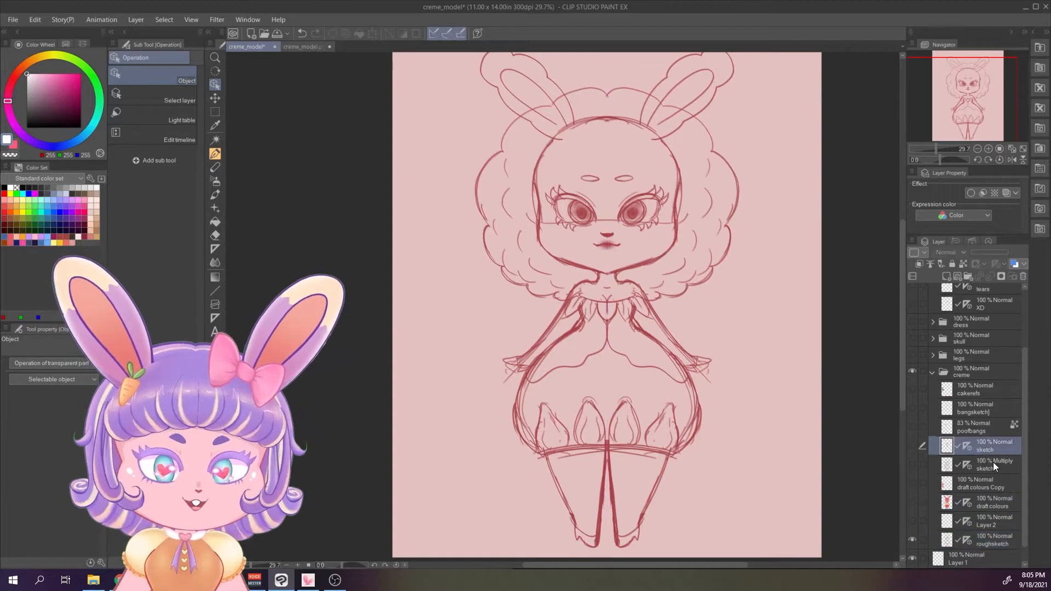
left_click(916, 464)
left_click(954, 252)
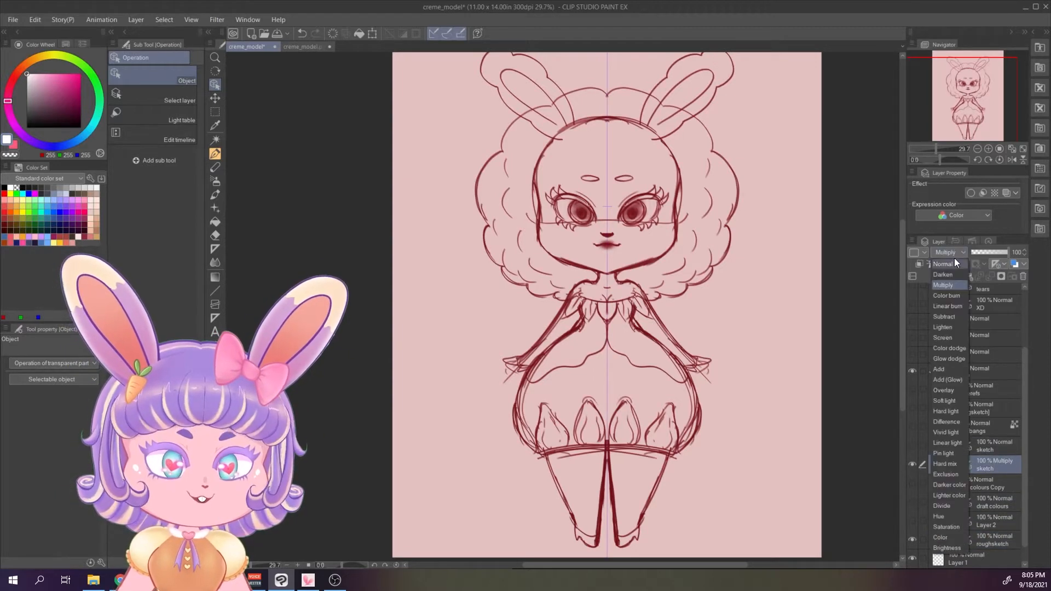
left_click(952, 252)
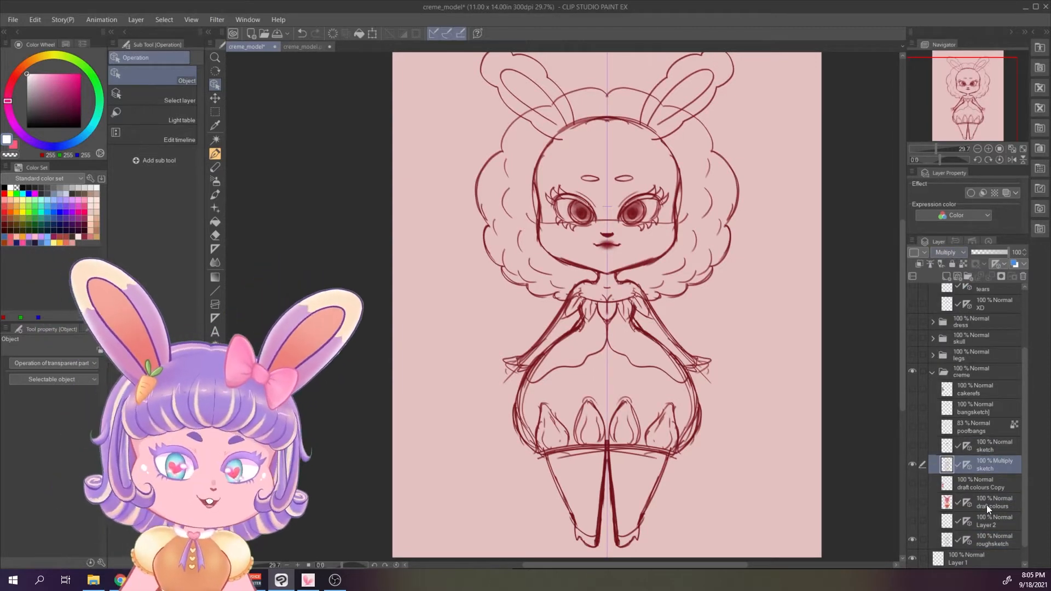
Preview the draft colours layer under the line art, and hide both it and the Multiply sketch layer
left_click(987, 505)
left_click(912, 503)
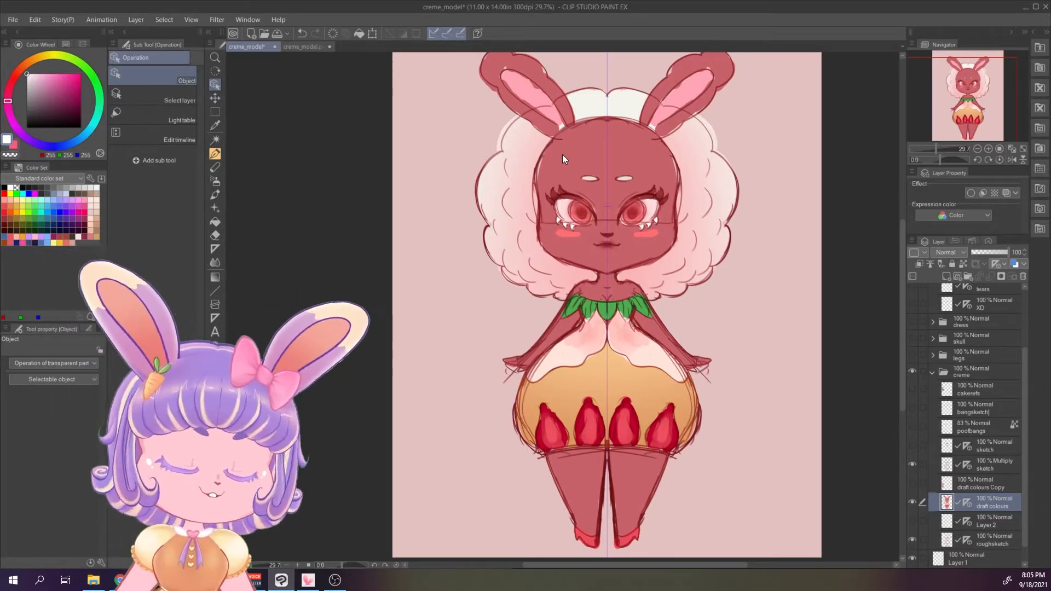
left_click(913, 502)
left_click(912, 464)
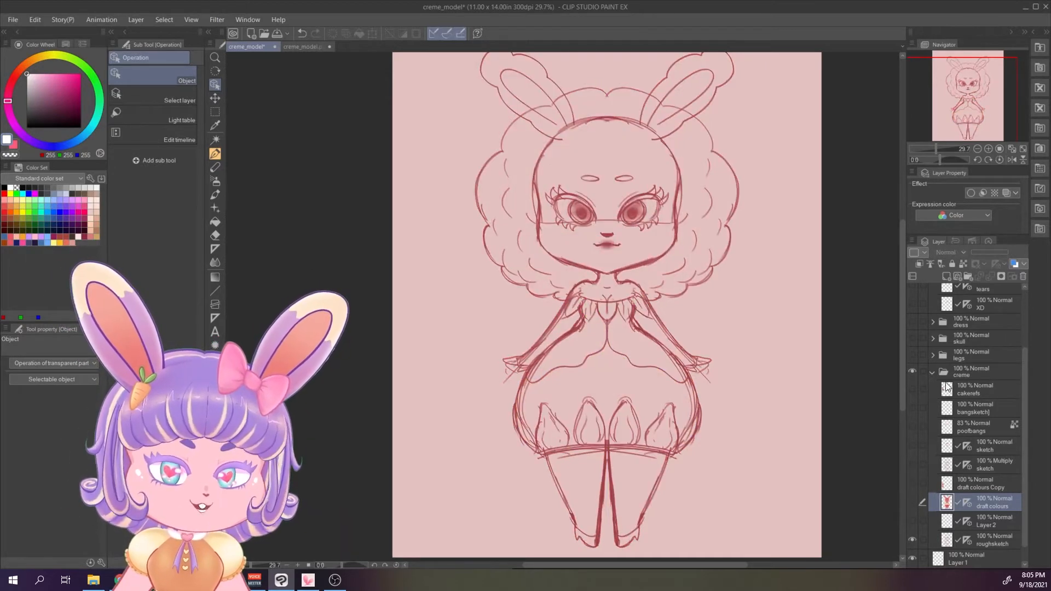
Collapse the creme folder and show the legs folder as the active one
left_click(935, 373)
left_click(933, 373)
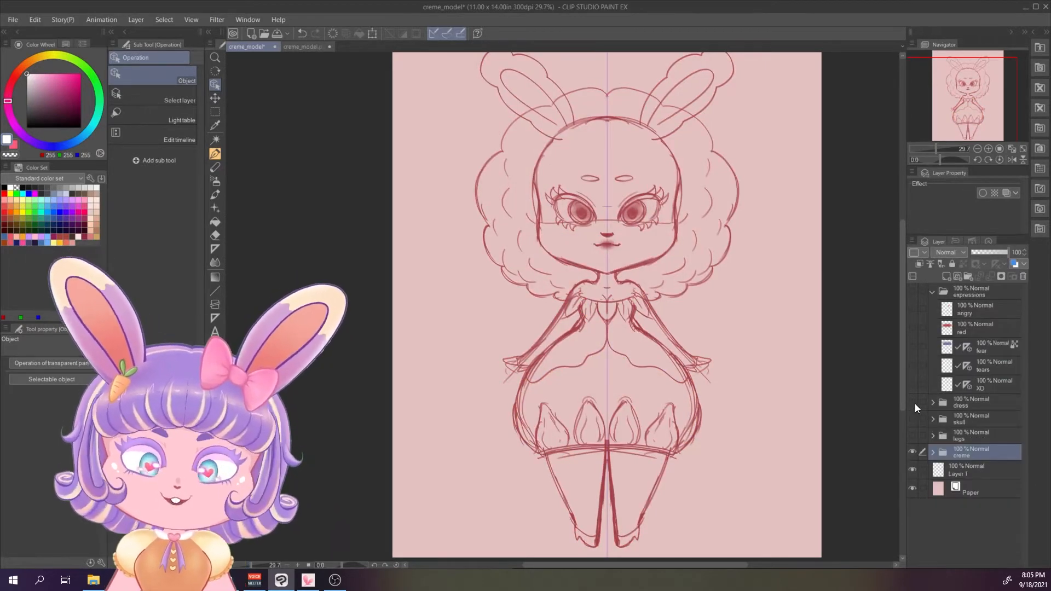
left_click(913, 436)
left_click(972, 435)
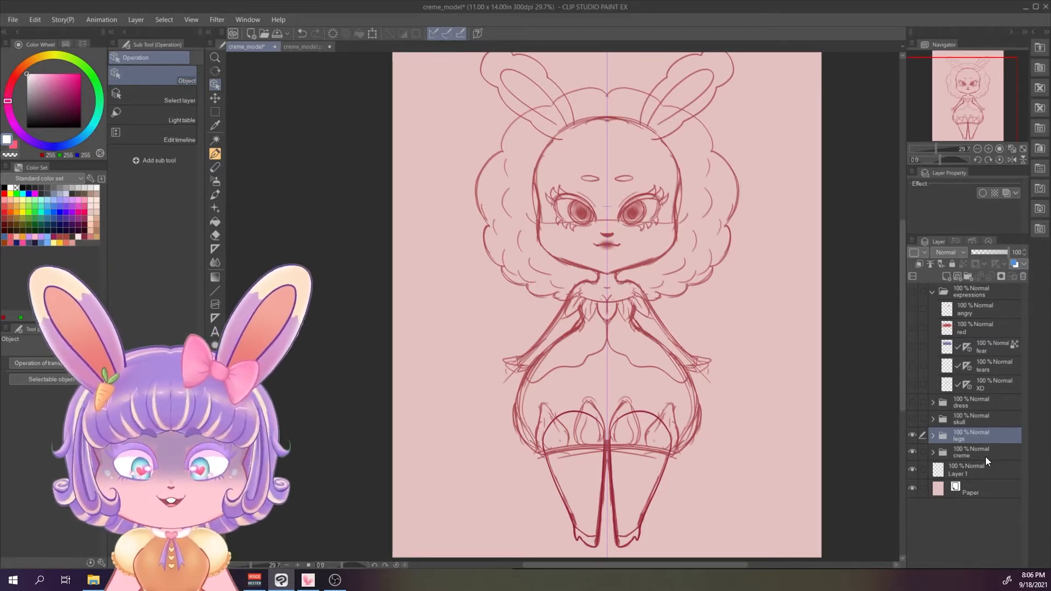
left_click(1050, 433)
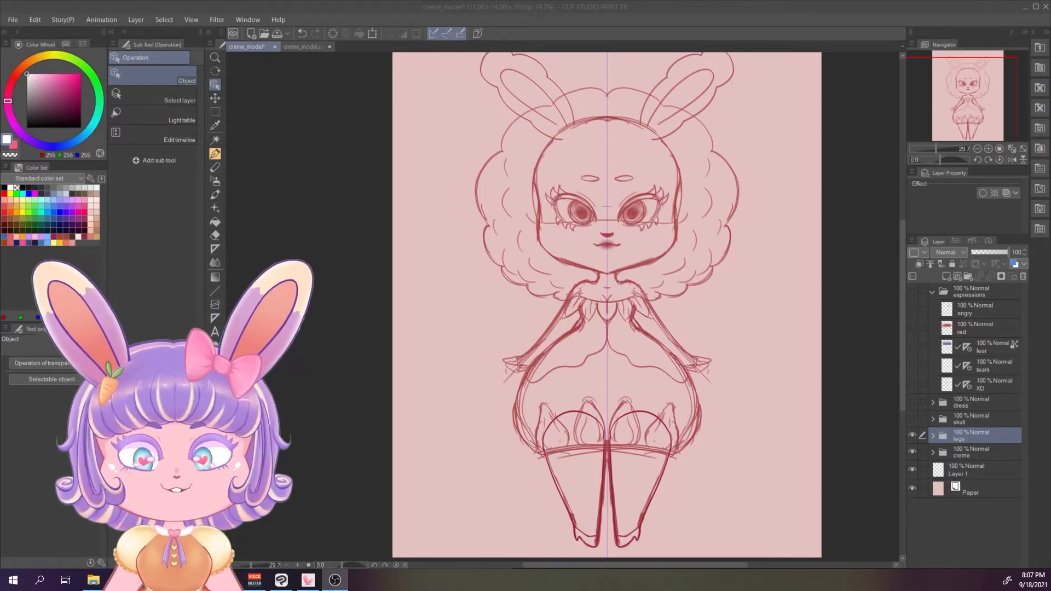
Collapse the expressions folder and make it the active one at the head of the layer stack
left_click(933, 291)
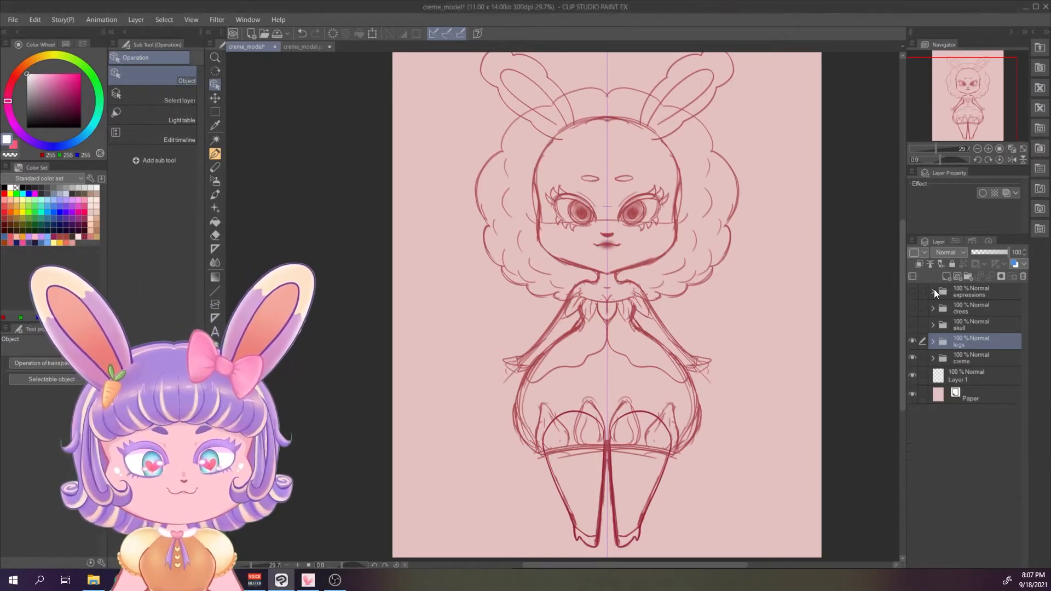
left_click(984, 292)
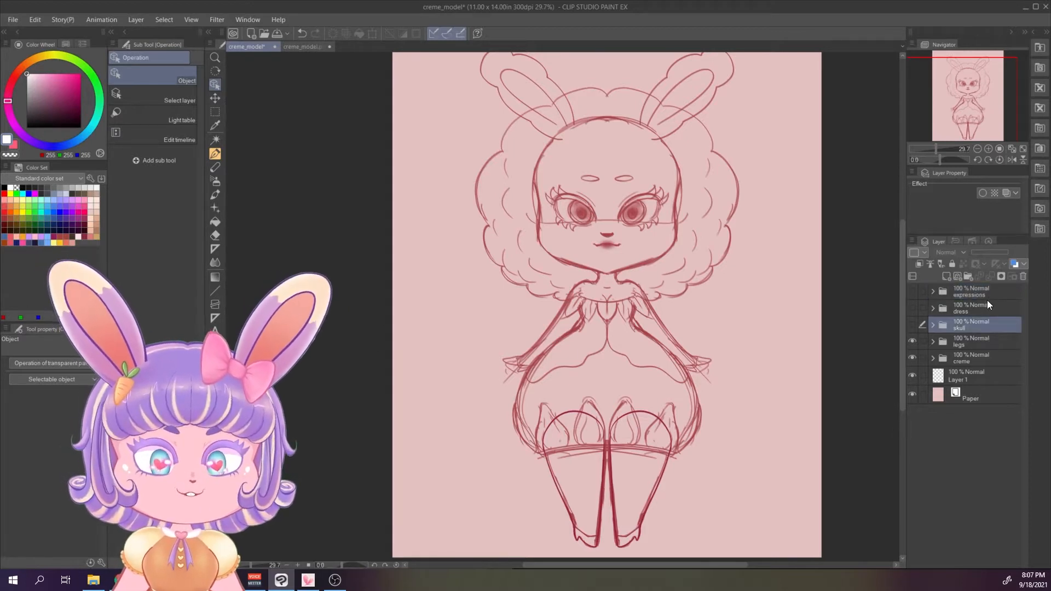
Try adding separate layers named mouth and head above the expressions folder, and undo the additions
left_click(946, 277)
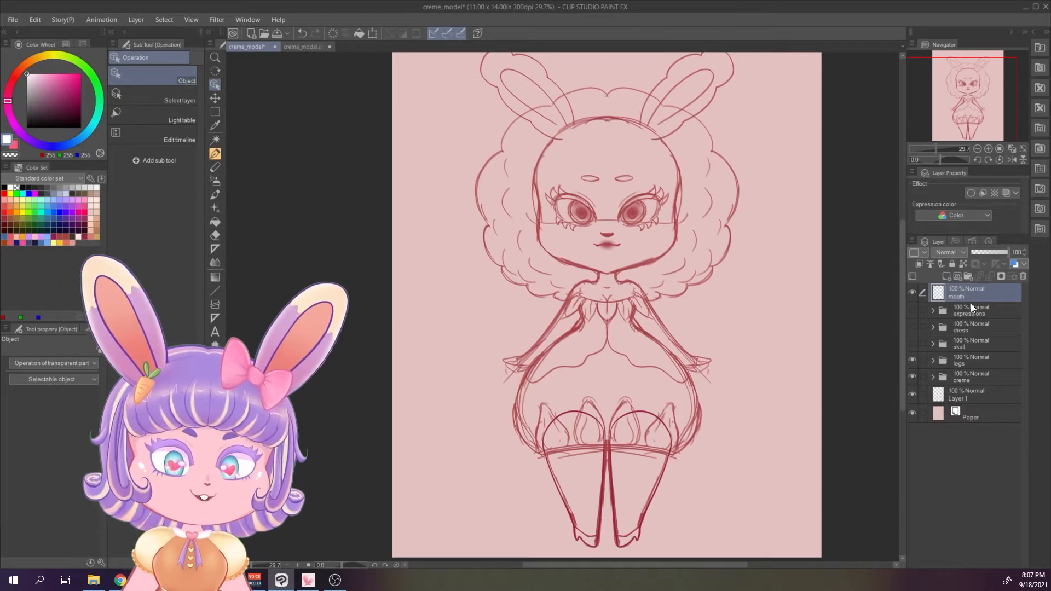
left_click(947, 276)
double_click(968, 296)
type("head")
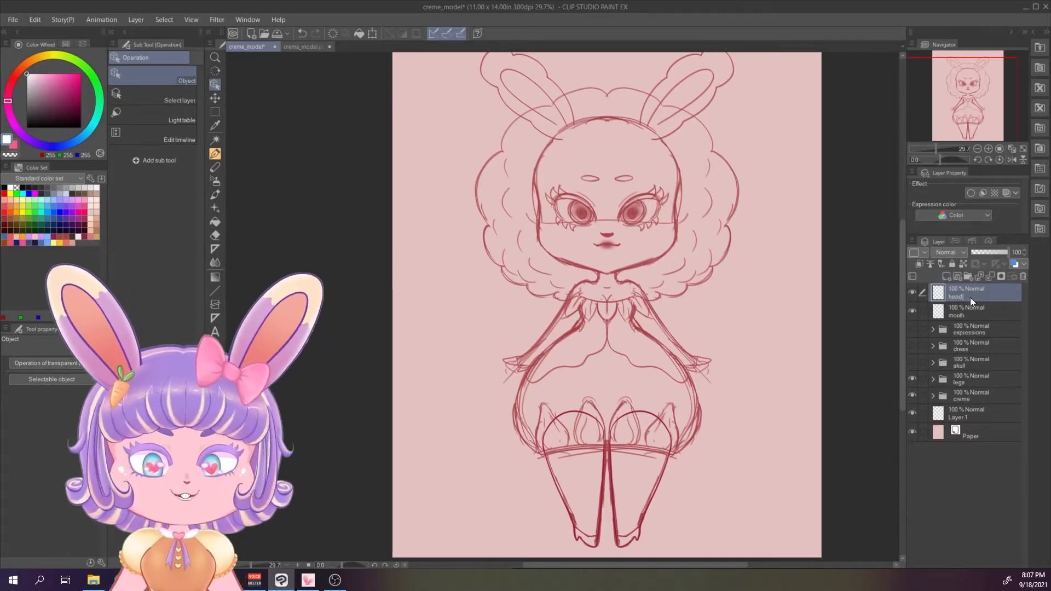
key("ctrl+z")
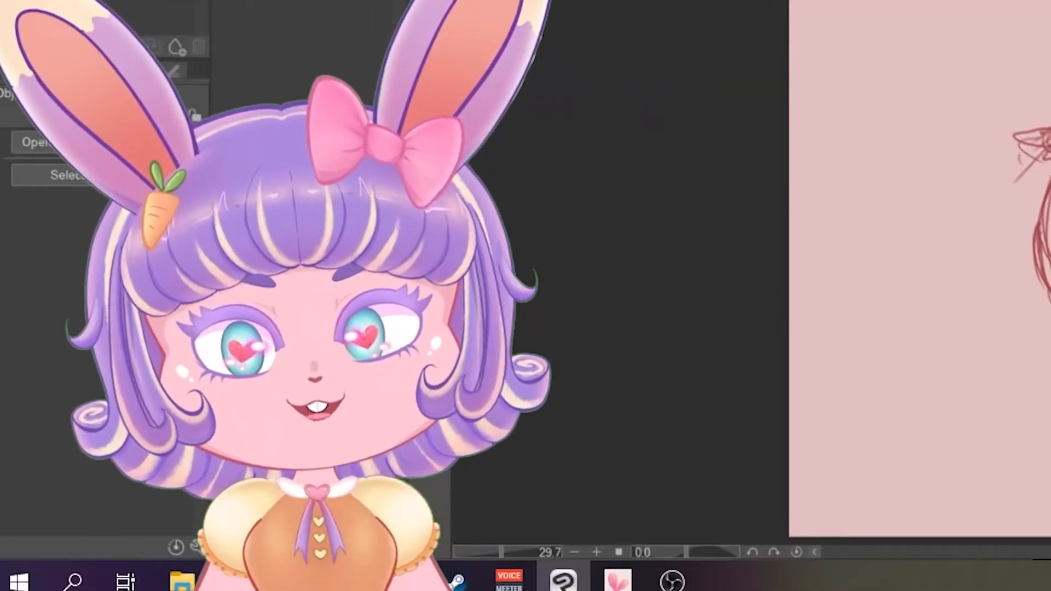
Show the skull and dress folders over the rough sketch and expand the dress folder to list its parts
scroll(607, 224, "down", 1)
scroll(607, 223, "up", 5)
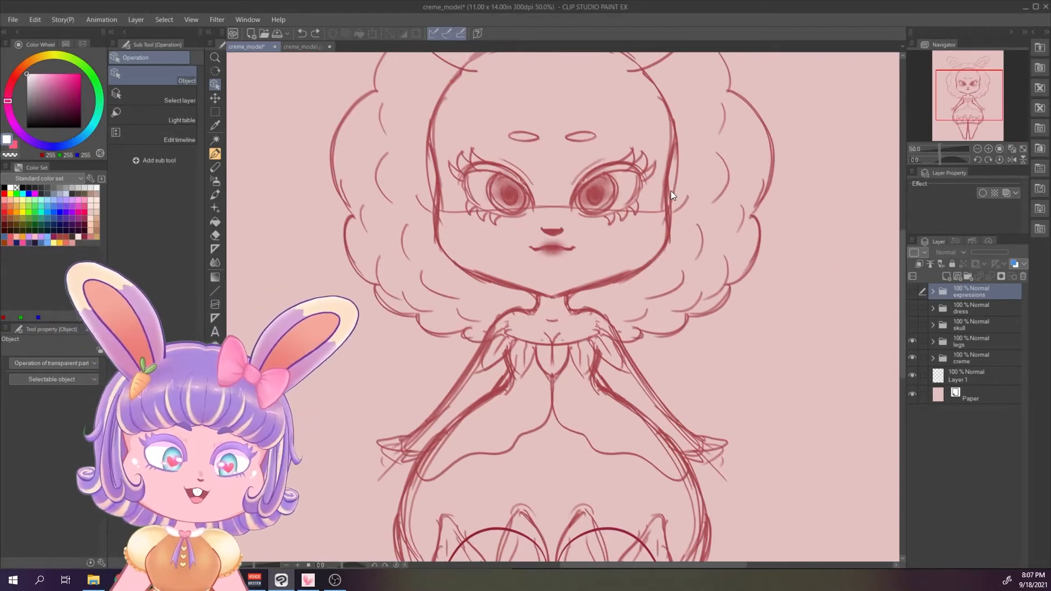
scroll(671, 191, "down", 2)
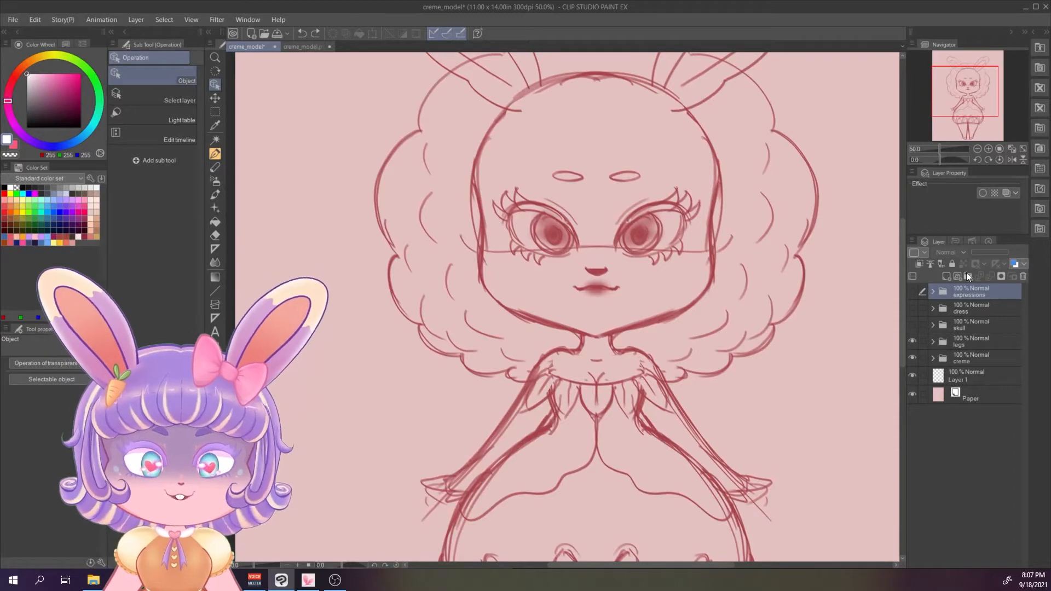
left_click(912, 326)
left_click(912, 309)
left_click(932, 309)
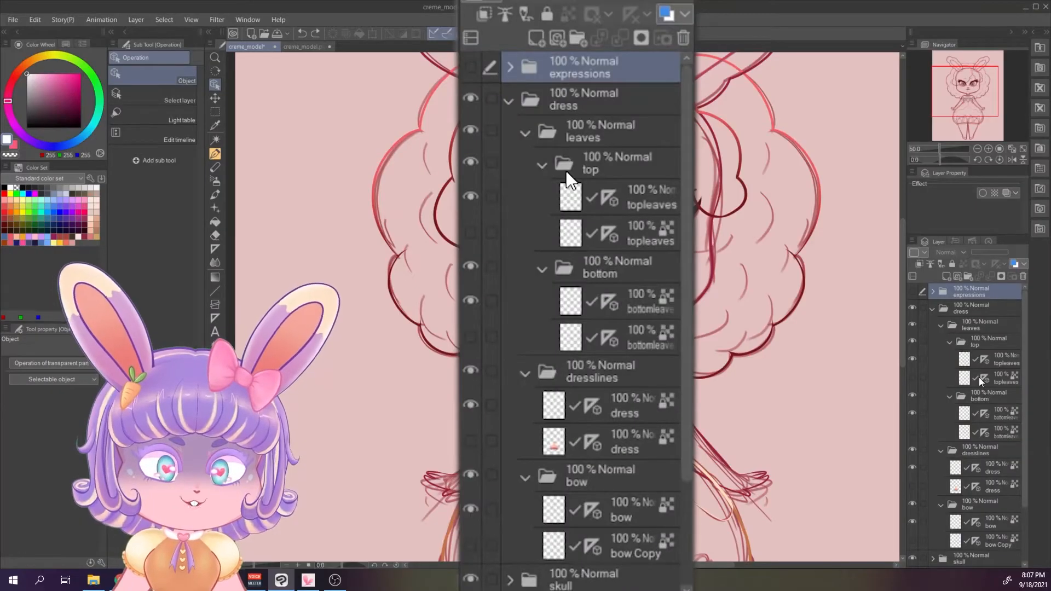
Expand the skull folder to list its body-part layers and collapse the line-art subfolder inside eyes
scroll(980, 381, "down", 3)
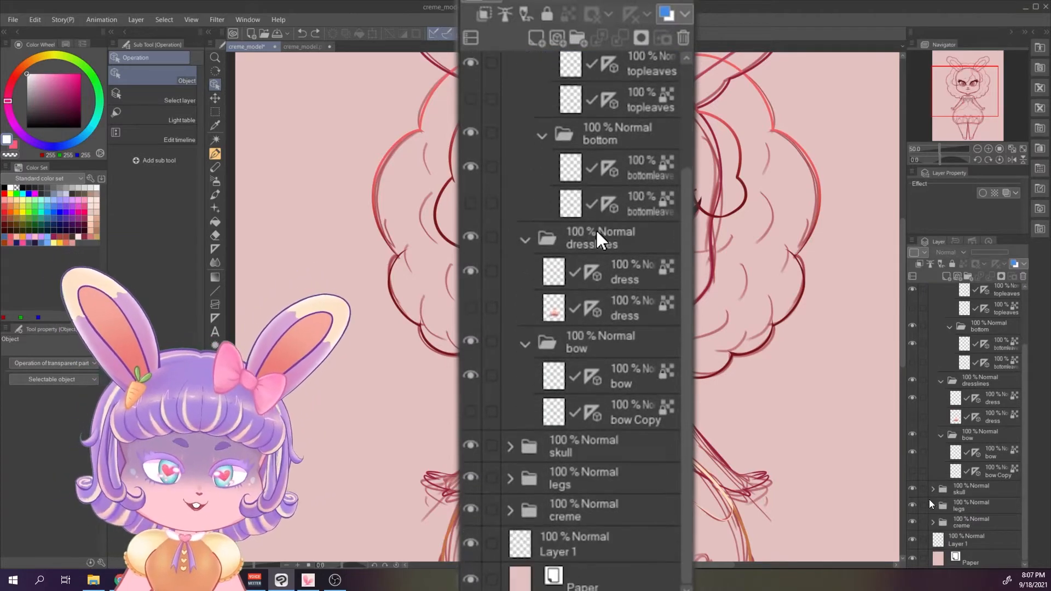
left_click(933, 490)
scroll(937, 494, "down", 5)
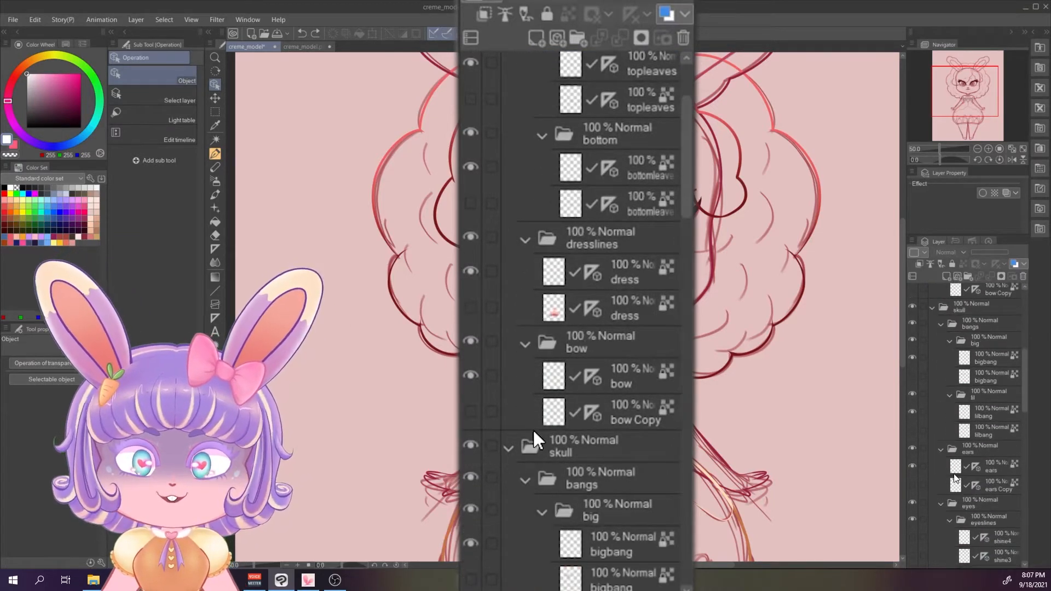
left_click(950, 520)
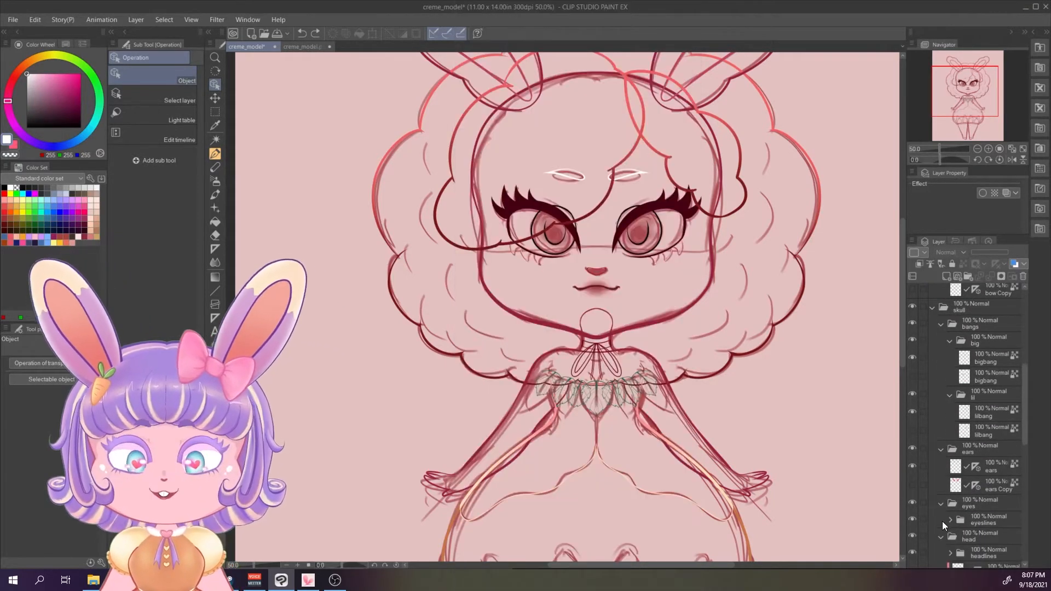
scroll(959, 386, "up", 7)
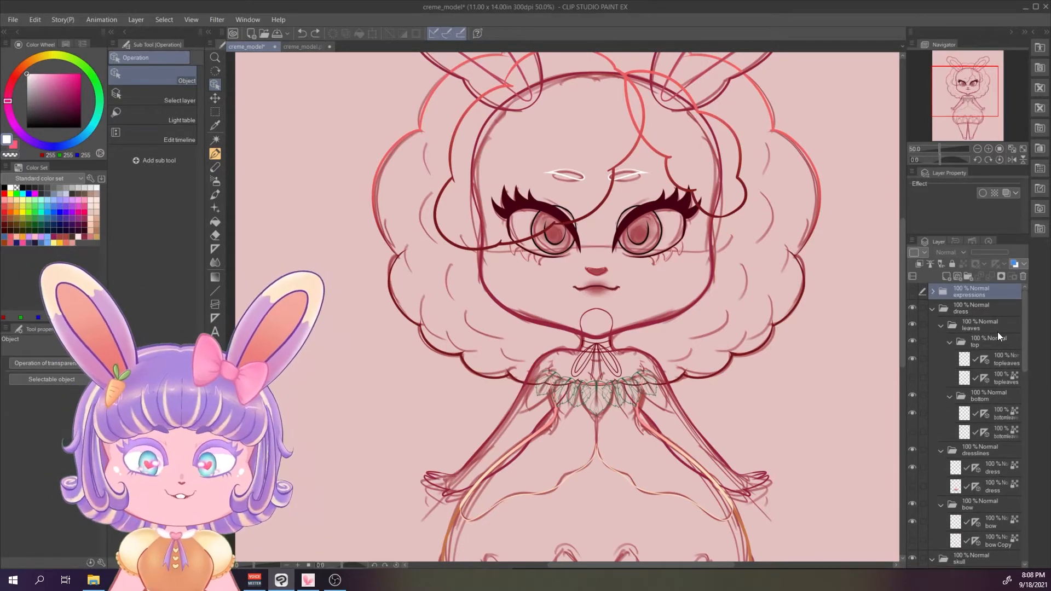
Select the top, leaves and dress folders in turn to go through how the dress parts are nested
left_click(989, 343)
left_click(998, 323)
left_click(994, 311)
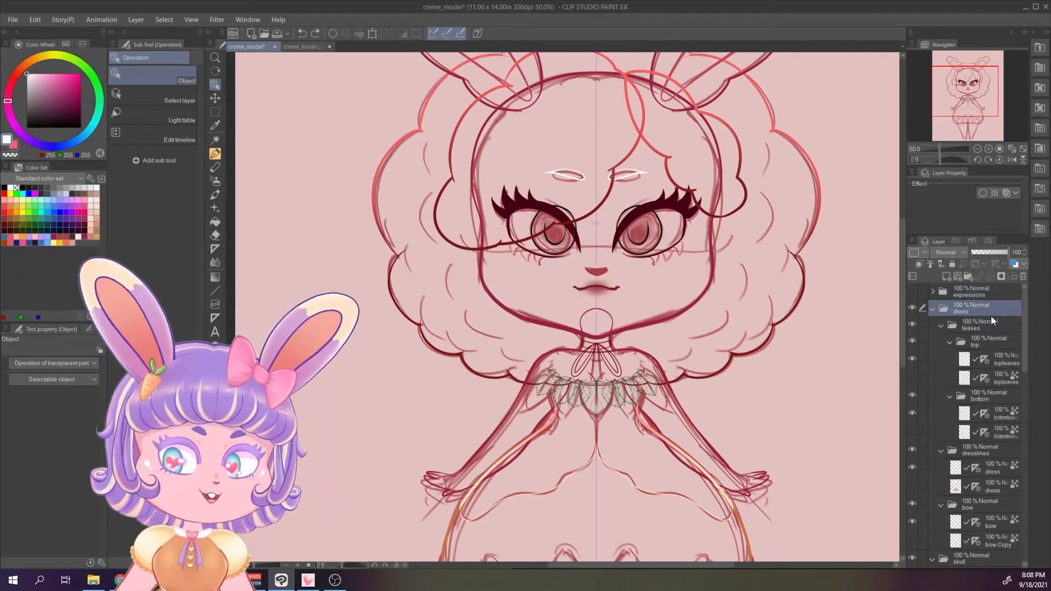
left_click(996, 330)
left_click_drag(721, 403, 717, 316)
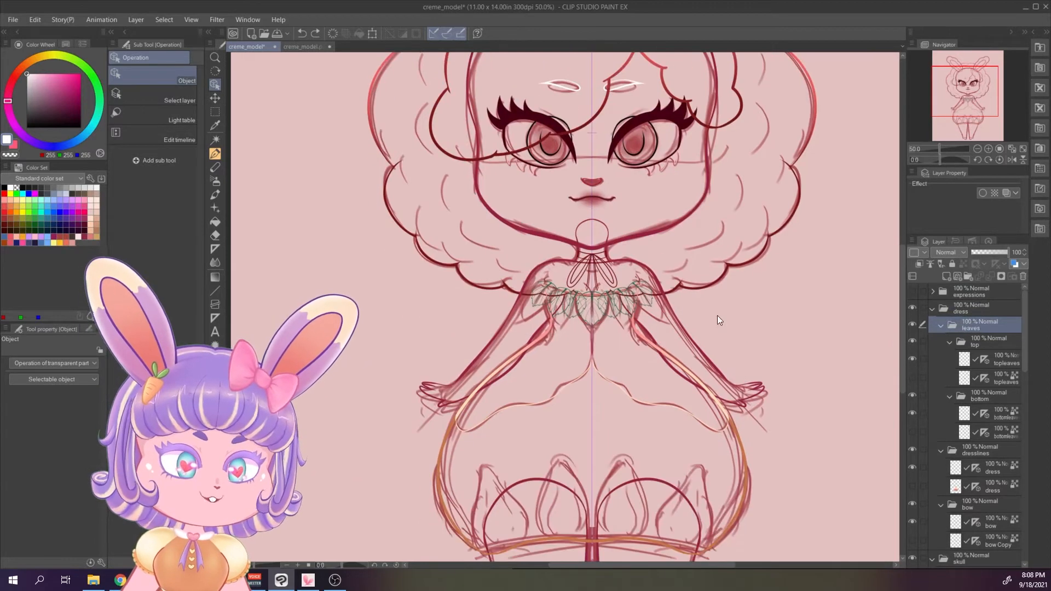
Hide the creme folder holding the rough sketch so that only the clean line art shows
scroll(994, 429, "down", 11)
scroll(986, 444, "down", 10)
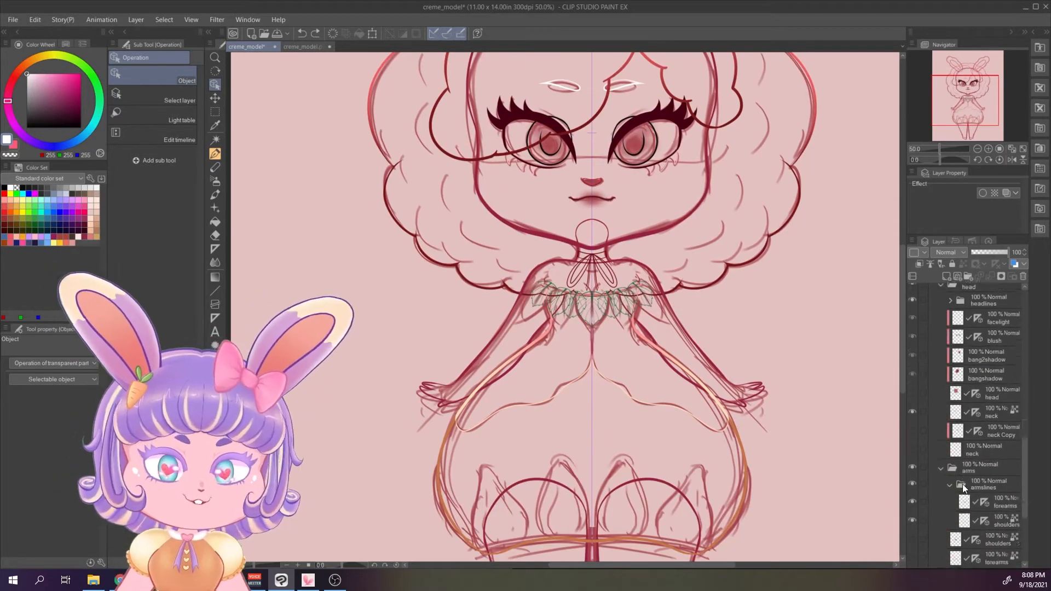
left_click(916, 536)
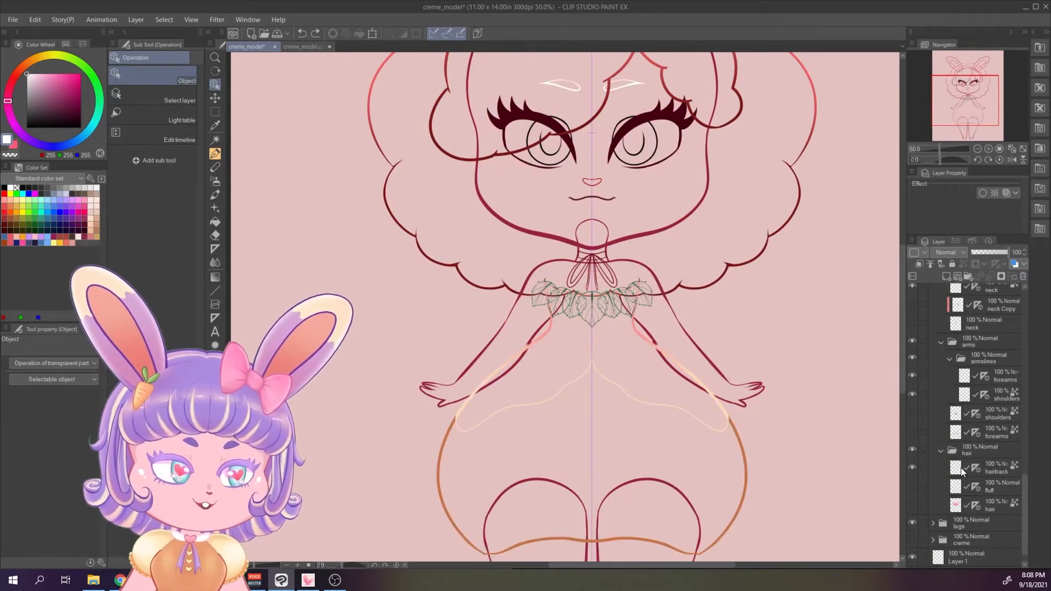
Select the topleaves line layer and examine the leaf collar of the dress up close
scroll(967, 482, "up", 12)
scroll(967, 490, "up", 6)
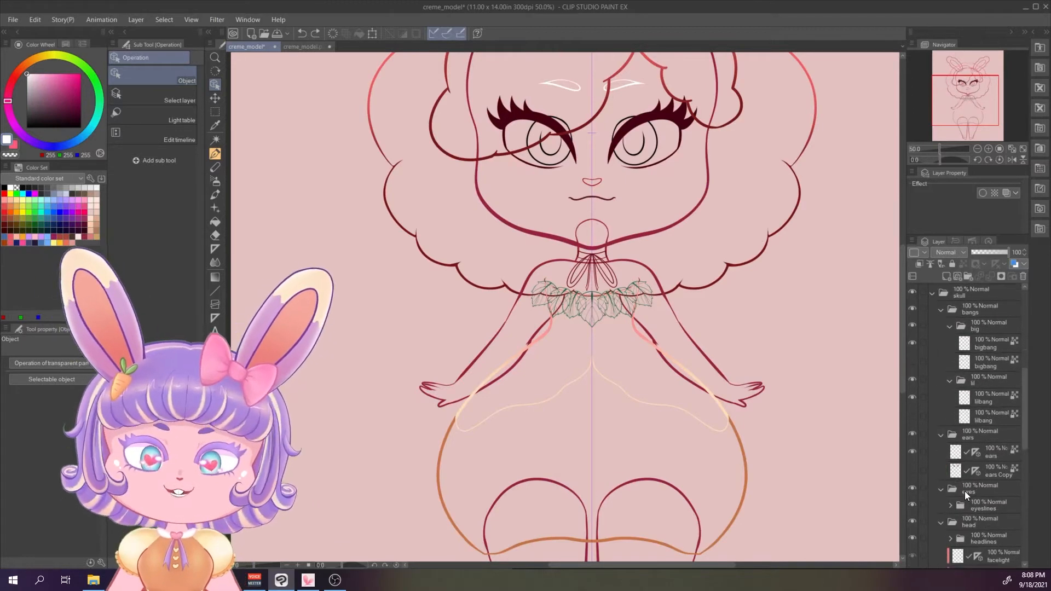
scroll(988, 406, "up", 4)
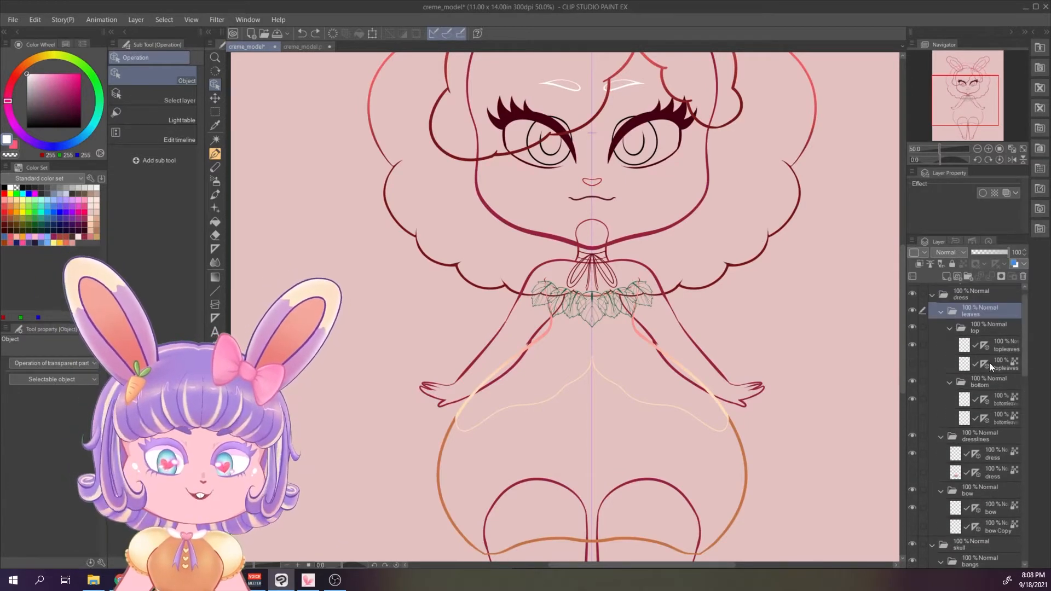
left_click(1008, 346)
scroll(671, 268, "up", 6)
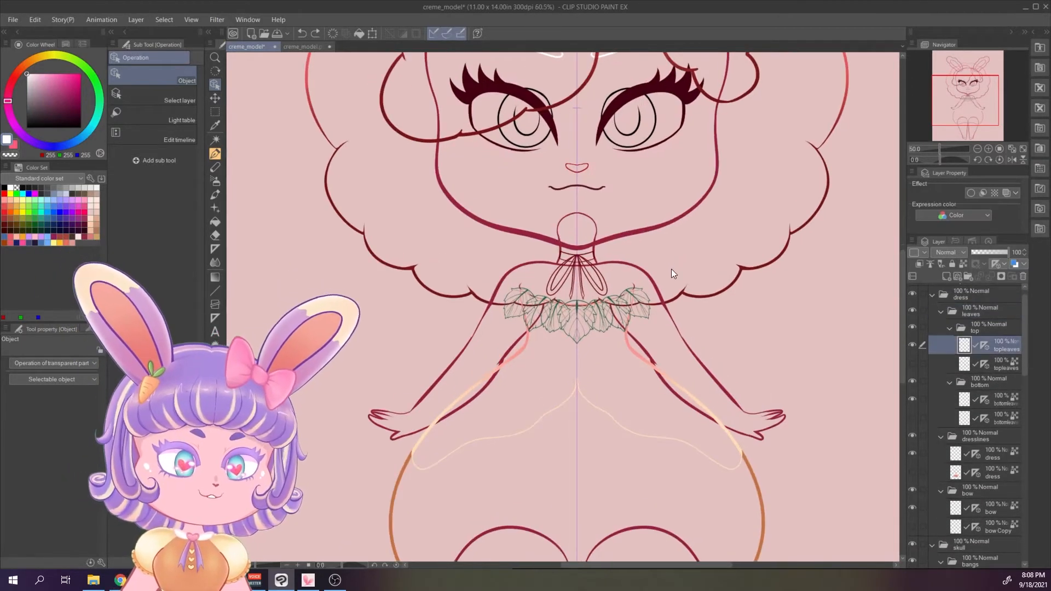
scroll(656, 256, "up", 2)
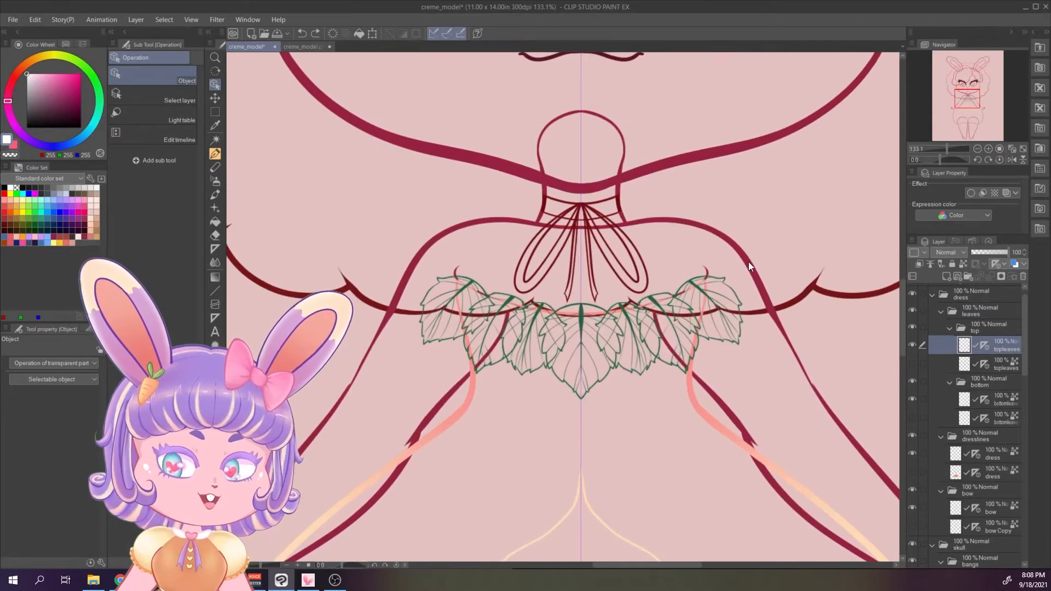
scroll(579, 274, "up", 1)
left_click_drag(579, 274, 588, 232)
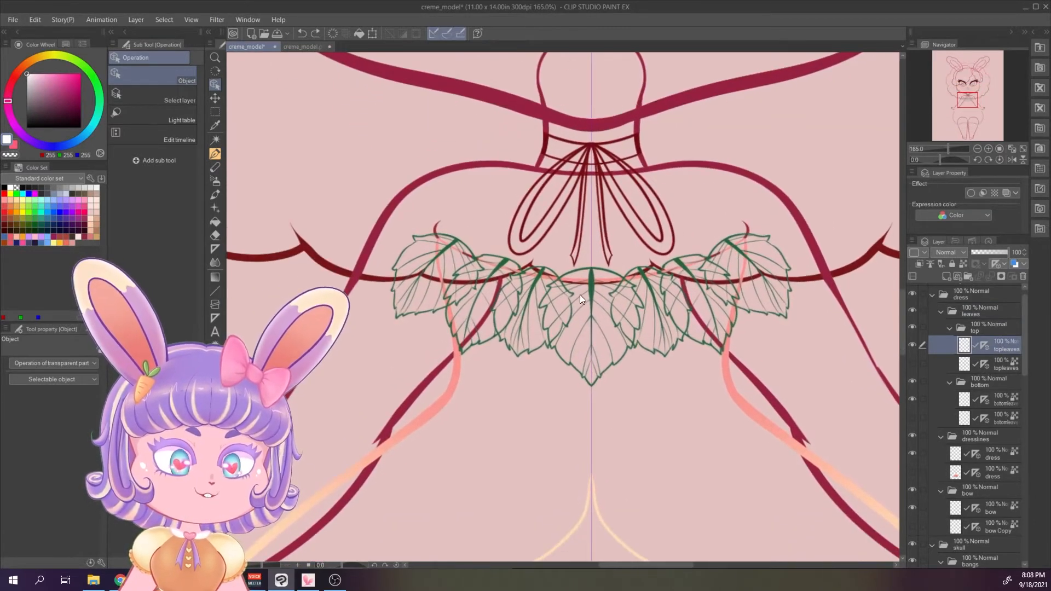
Examine the clean line art from the collar and face to the ears, and down to the dress and legs
scroll(579, 295, "down", 3)
scroll(592, 338, "up", 3)
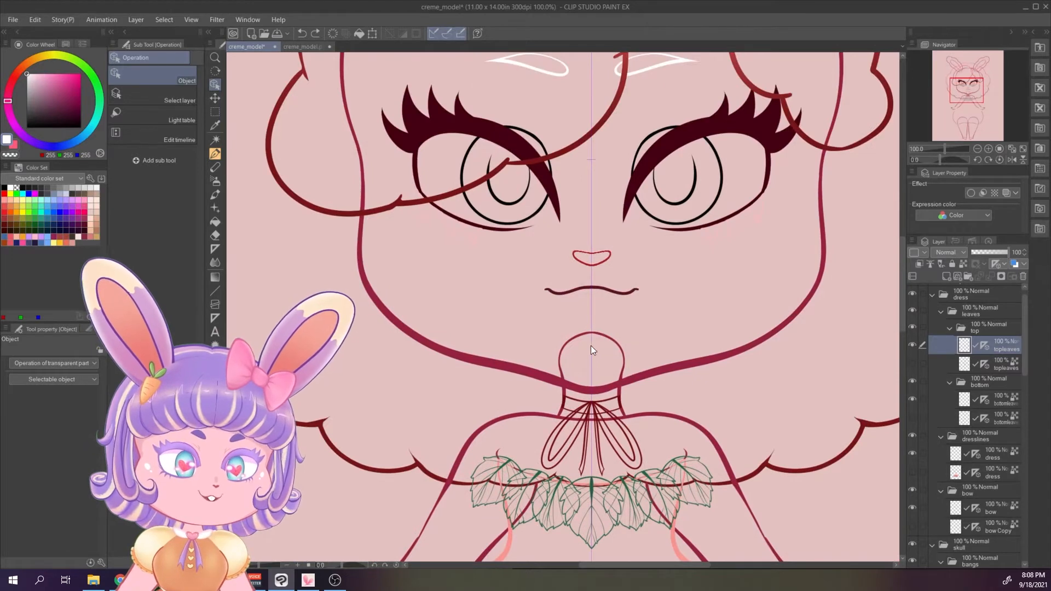
left_click_drag(623, 183, 626, 385)
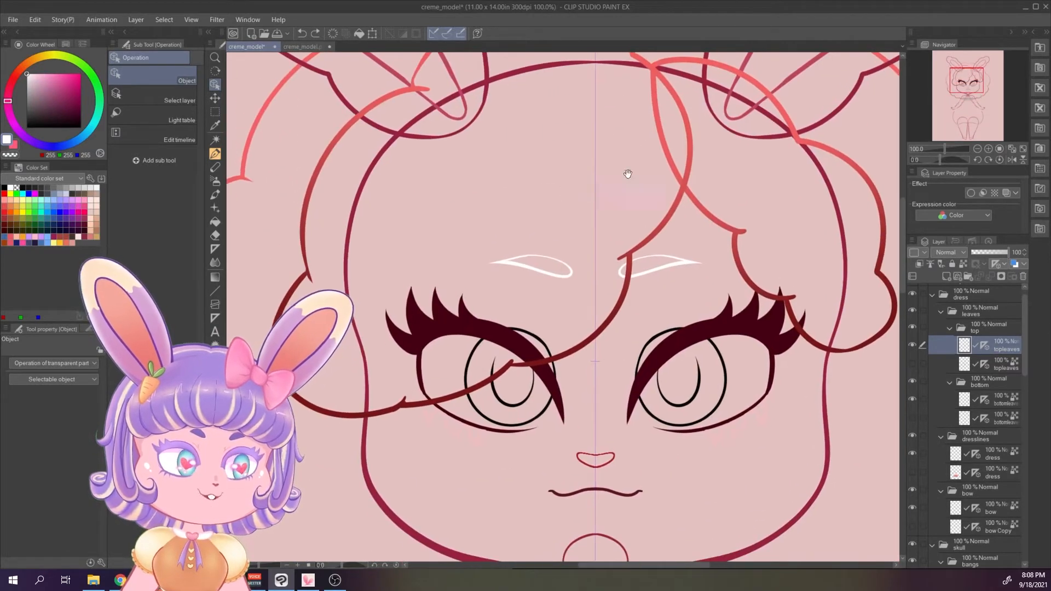
left_click_drag(628, 174, 668, 331)
scroll(665, 337, "down", 2)
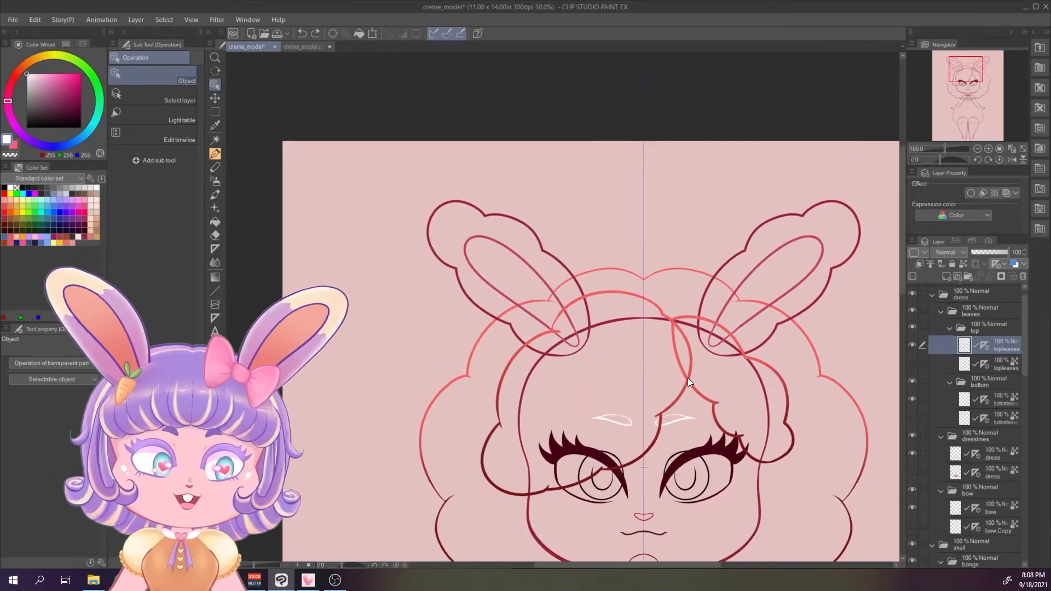
left_click_drag(687, 378, 676, 225)
left_click_drag(662, 485, 656, 328)
left_click_drag(659, 274, 651, 105)
left_click_drag(642, 265, 634, 154)
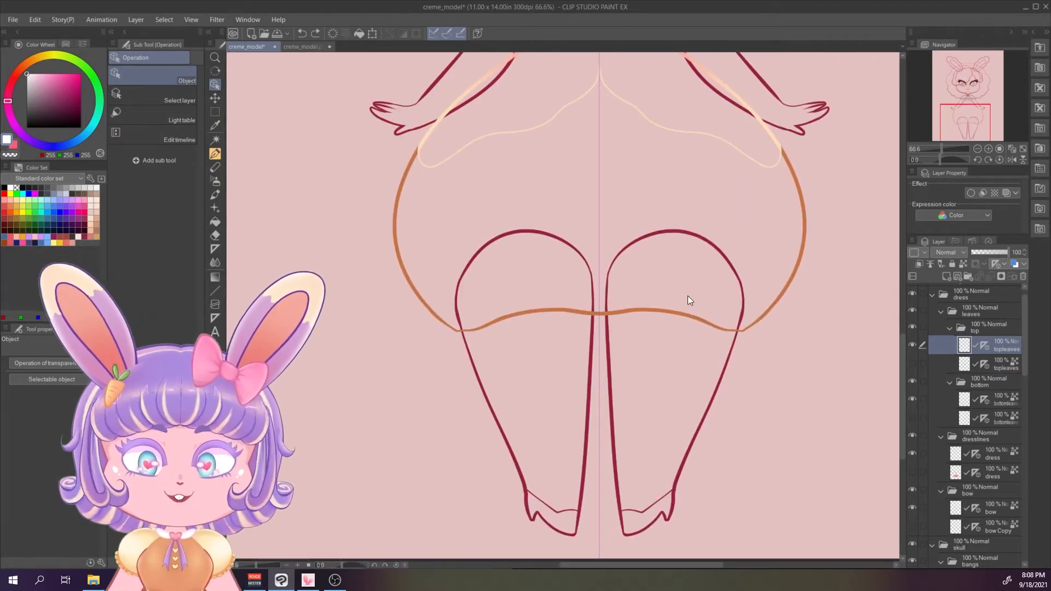
left_click_drag(687, 298, 680, 258)
scroll(613, 238, "down", 3)
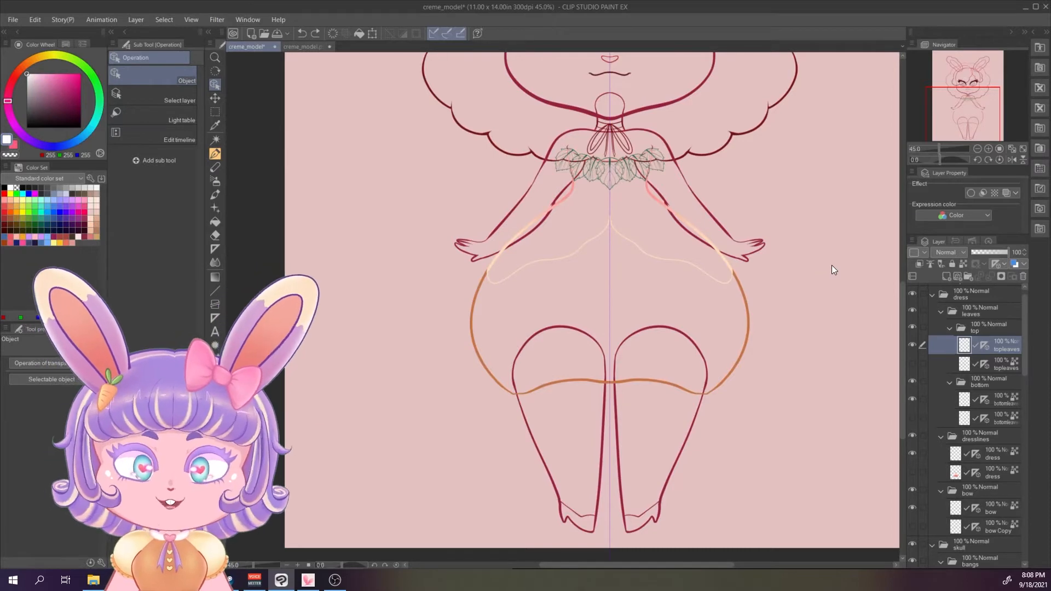
Toggle the forearms and shoulders line layers and the neck layer one by one to inspect each separate part
left_click_drag(734, 207, 752, 326)
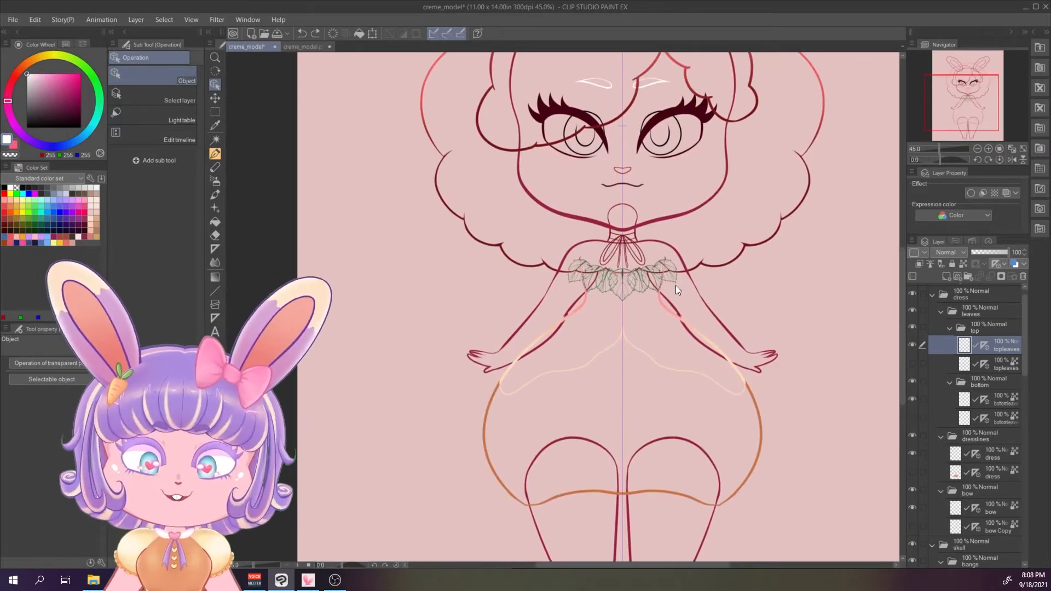
scroll(676, 285, "up", 3)
scroll(981, 395, "down", 3)
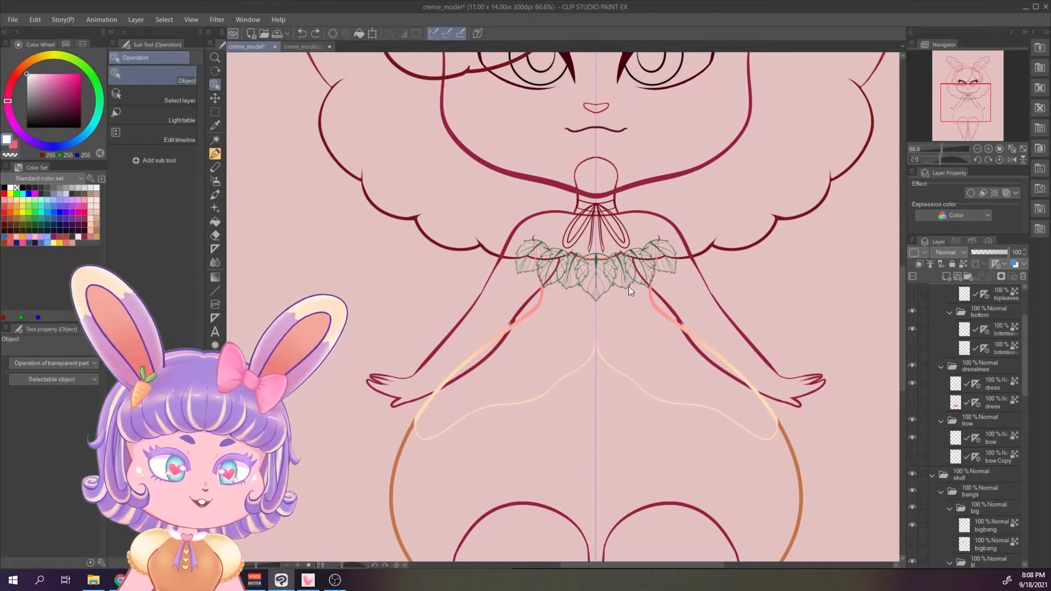
scroll(968, 471, "down", 10)
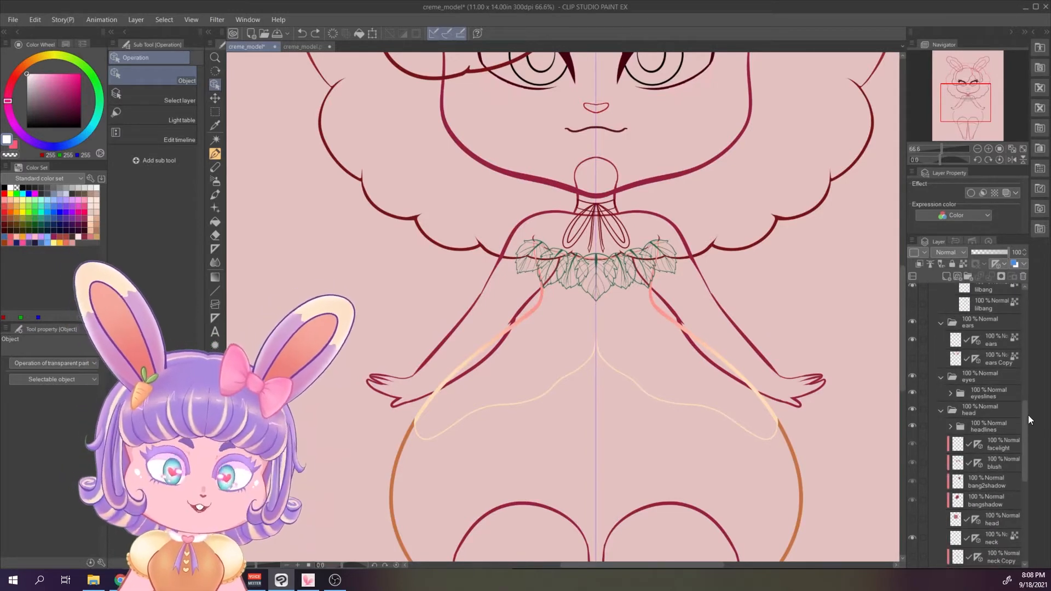
left_click_drag(1025, 418, 1031, 475)
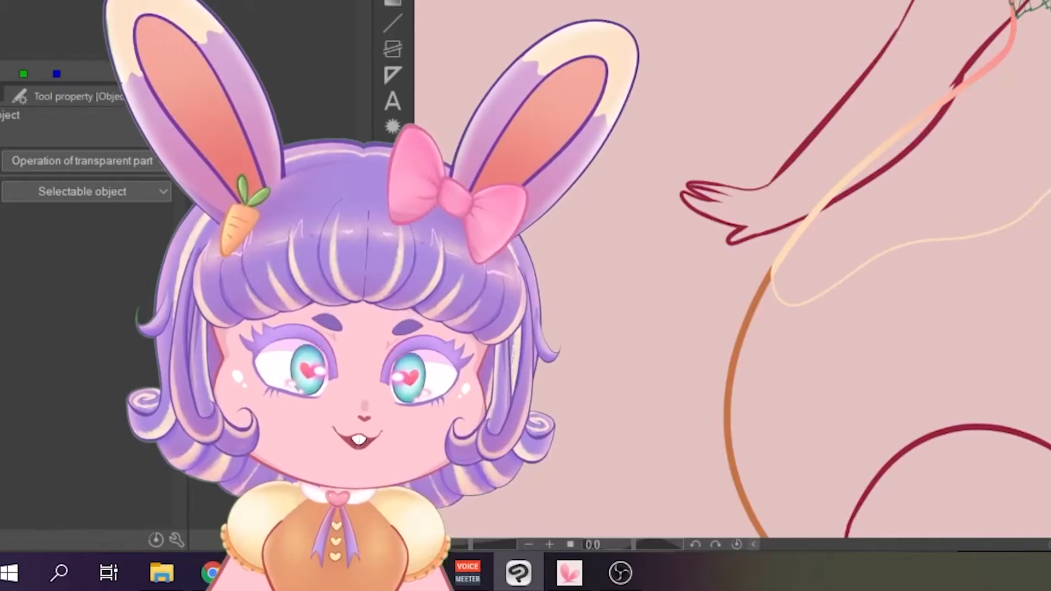
left_click(911, 448)
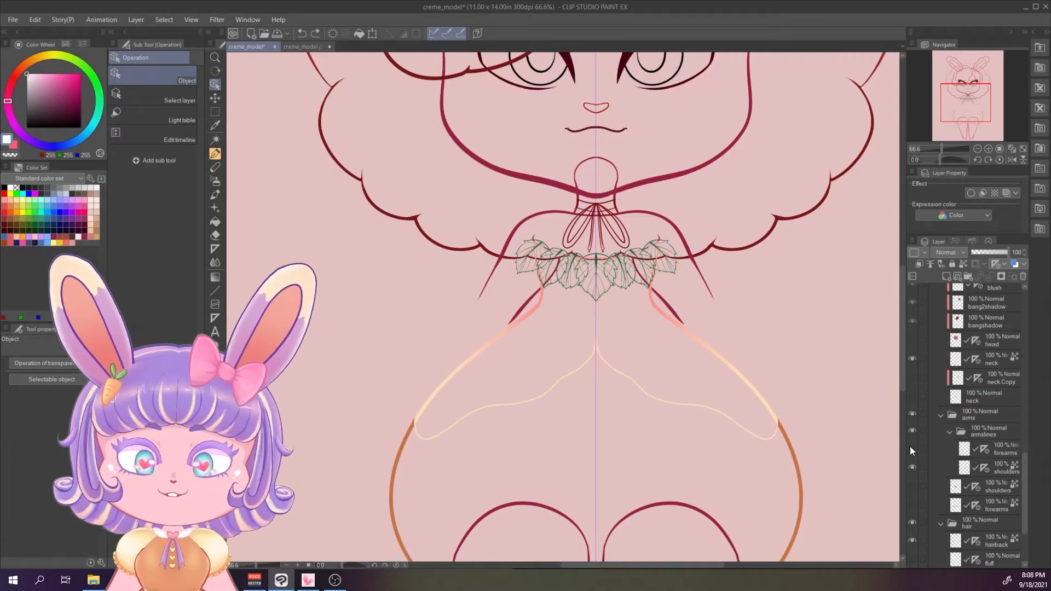
left_click(910, 447)
left_click(915, 469)
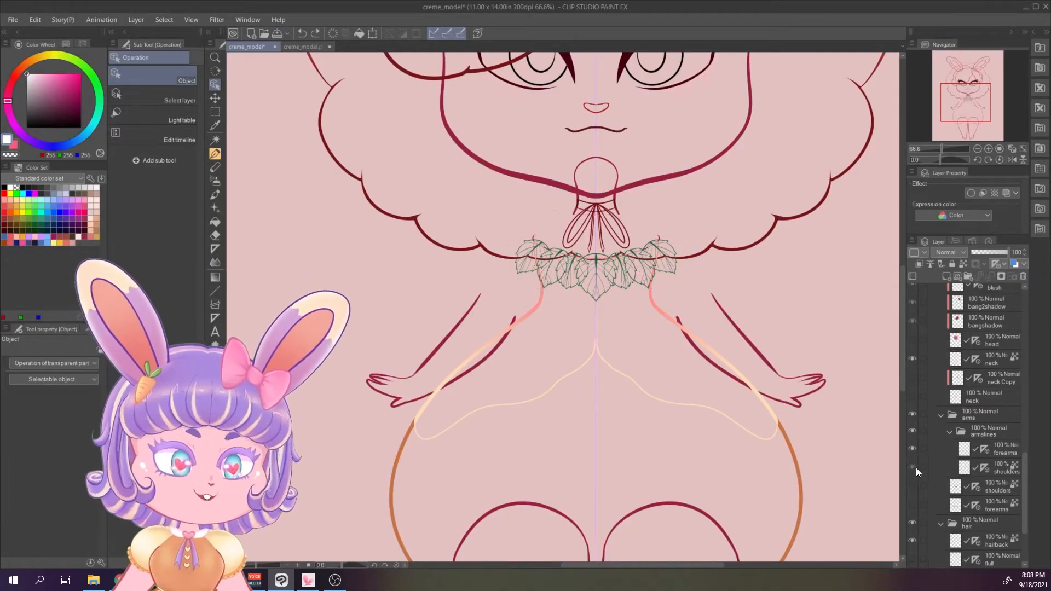
left_click(916, 468)
left_click(915, 467)
left_click(915, 467)
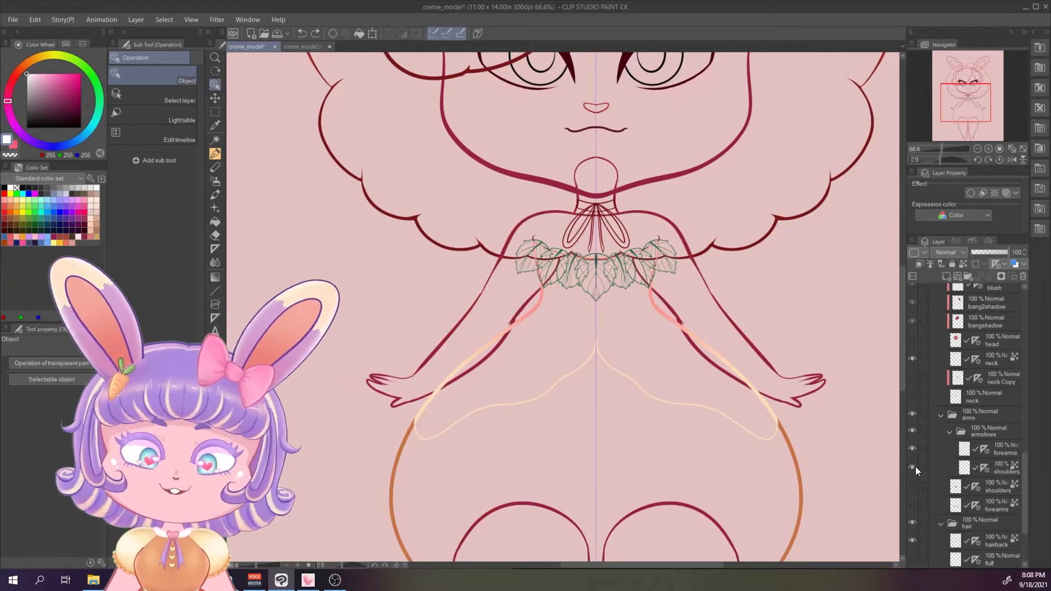
left_click(913, 395)
left_click(912, 395)
Expand the eyeslines folder inside the eyes folder to list the separate eye line layers
scroll(575, 228, "down", 2)
left_click_drag(701, 236, 714, 333)
scroll(666, 245, "up", 3)
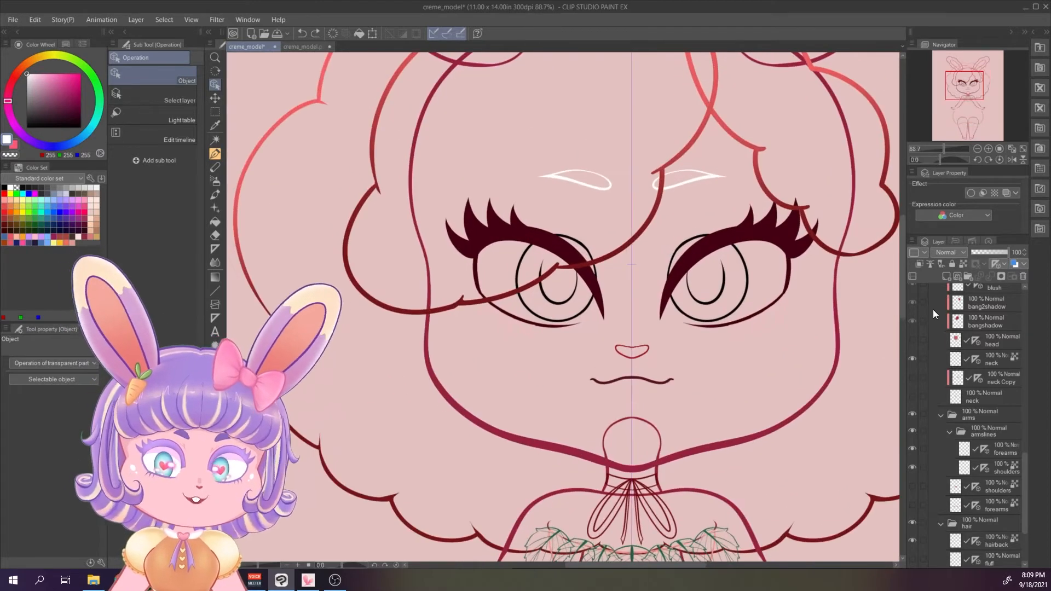
scroll(933, 310, "up", 4)
left_click(954, 339)
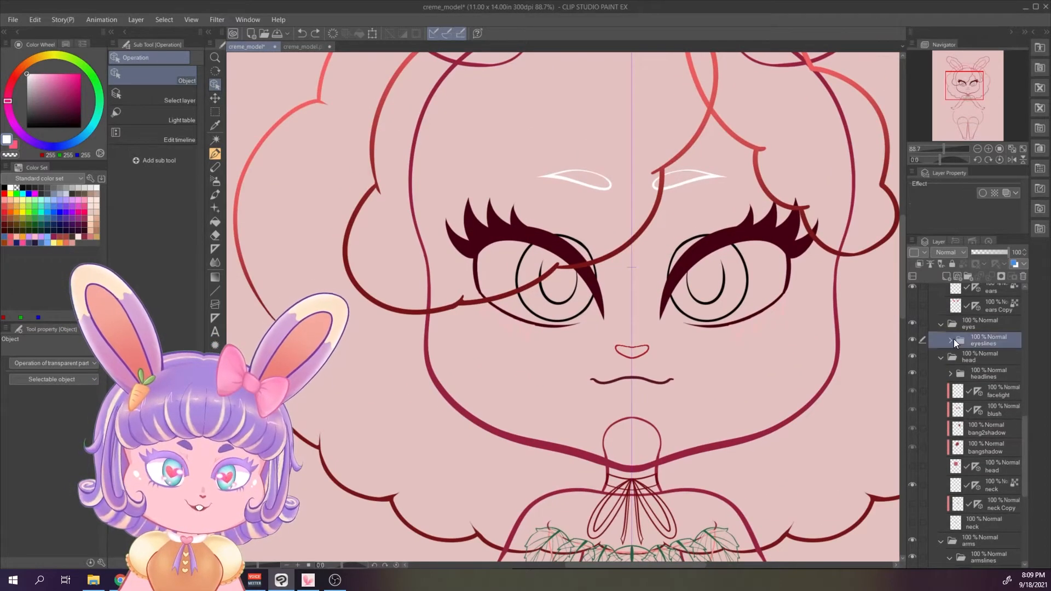
left_click(951, 340)
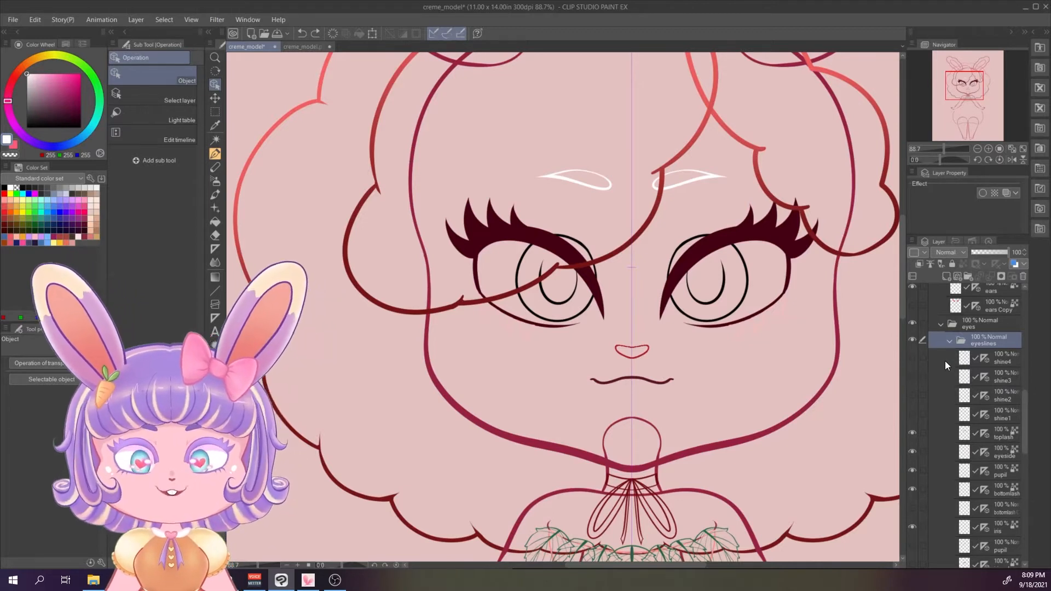
Toggle the toplash layer's visibility to check the upper lashes as a separate part
scroll(949, 384, "down", 1)
left_click_drag(734, 331, 686, 307)
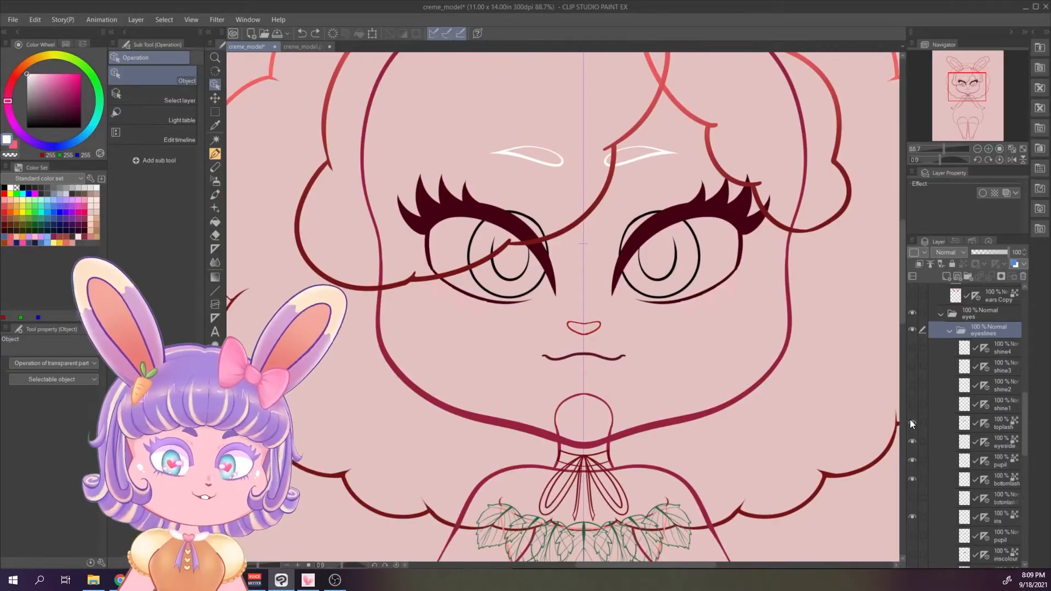
left_click(912, 422)
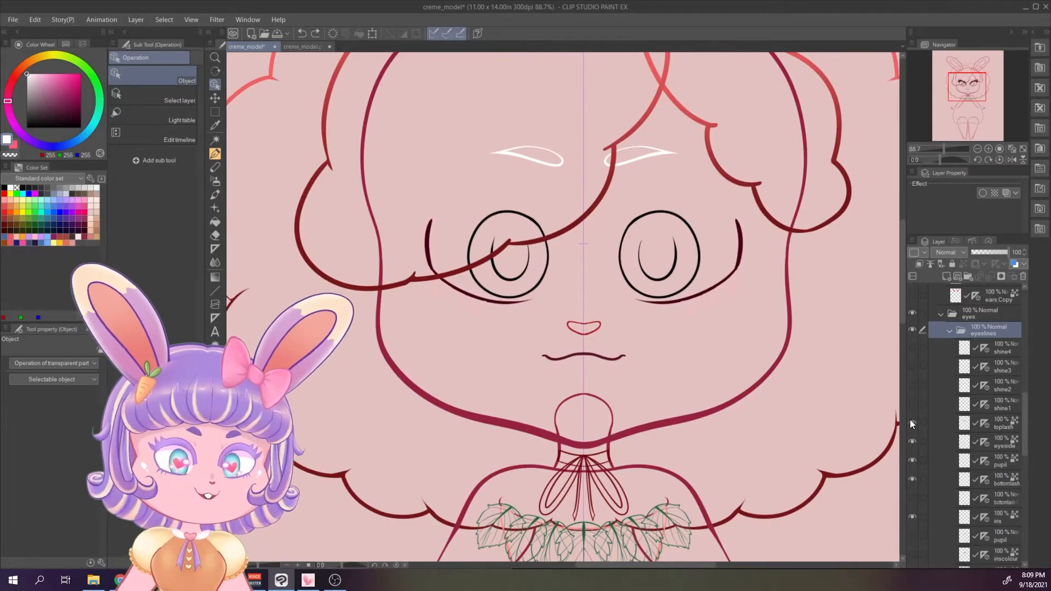
left_click(911, 422)
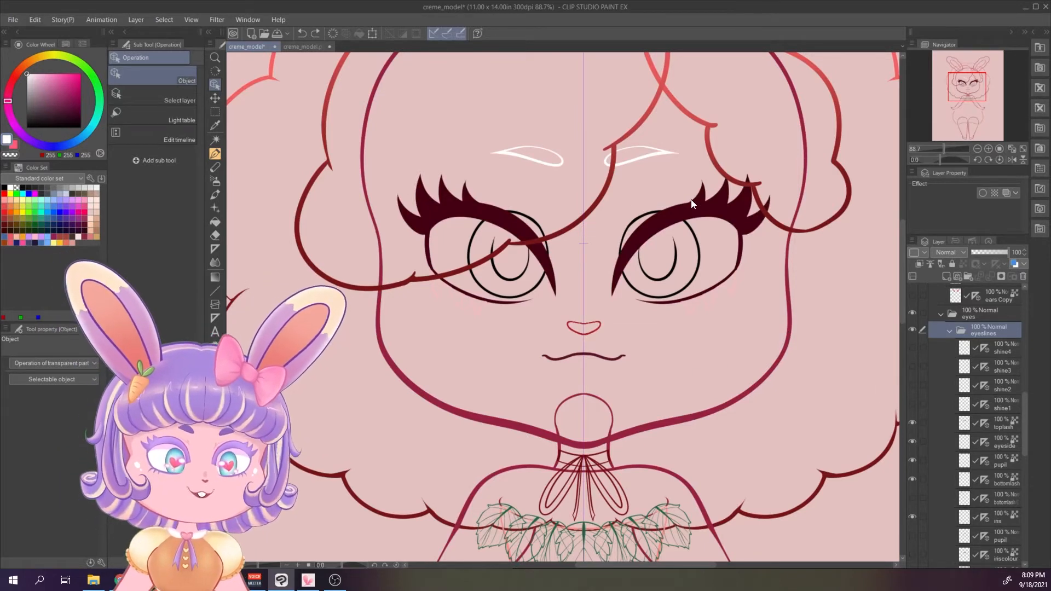
Pick a bright pink for the G-pen and add a new layer at the top of the eyeslines folder
left_click_drag(78, 85, 81, 74)
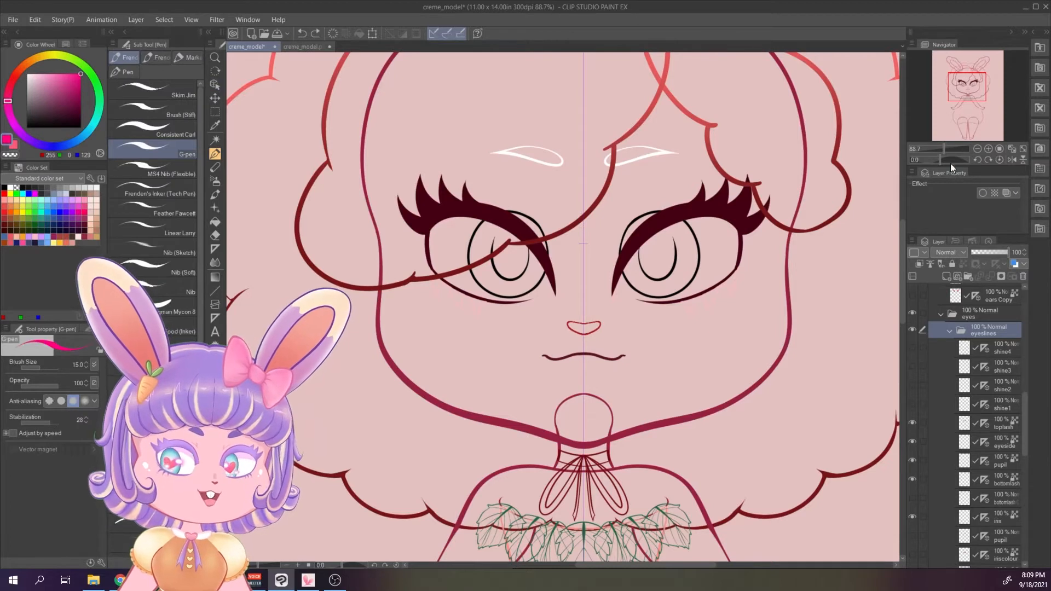
left_click(946, 277)
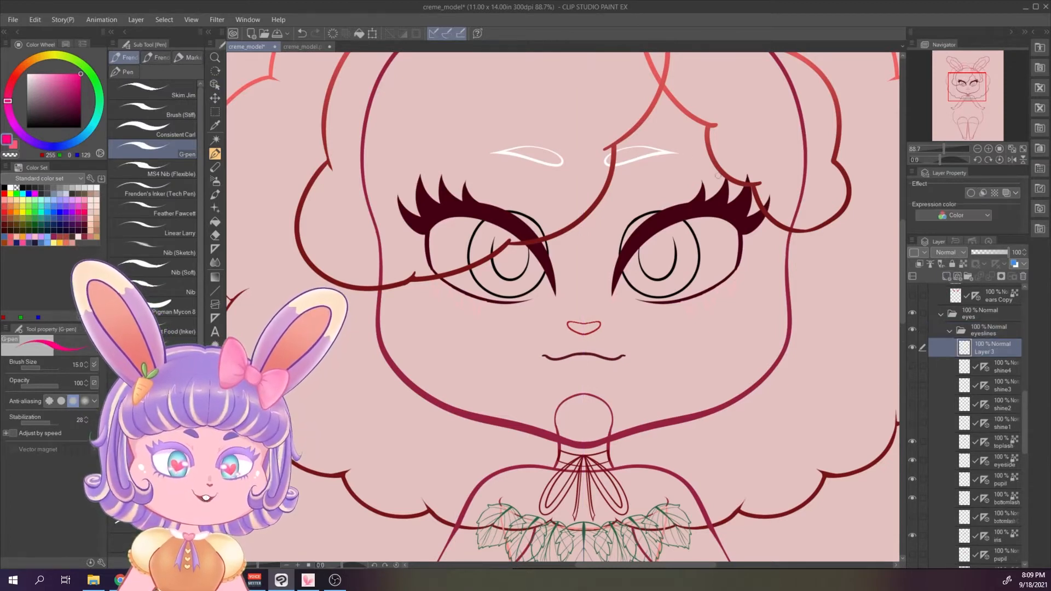
Mark the upper lashes of one eye with pink G-pen loops on the new layer, undoing each loop
mouse_move(718, 175)
left_mouse_down()
mouse_move(787, 251)
mouse_move(730, 167)
left_mouse_up()
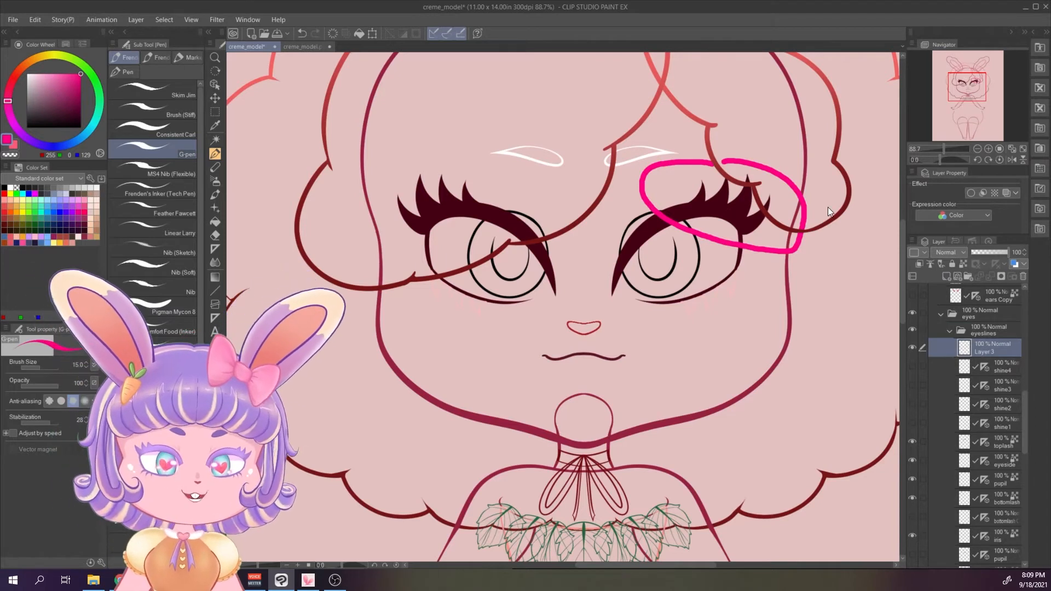
key("ctrl+z")
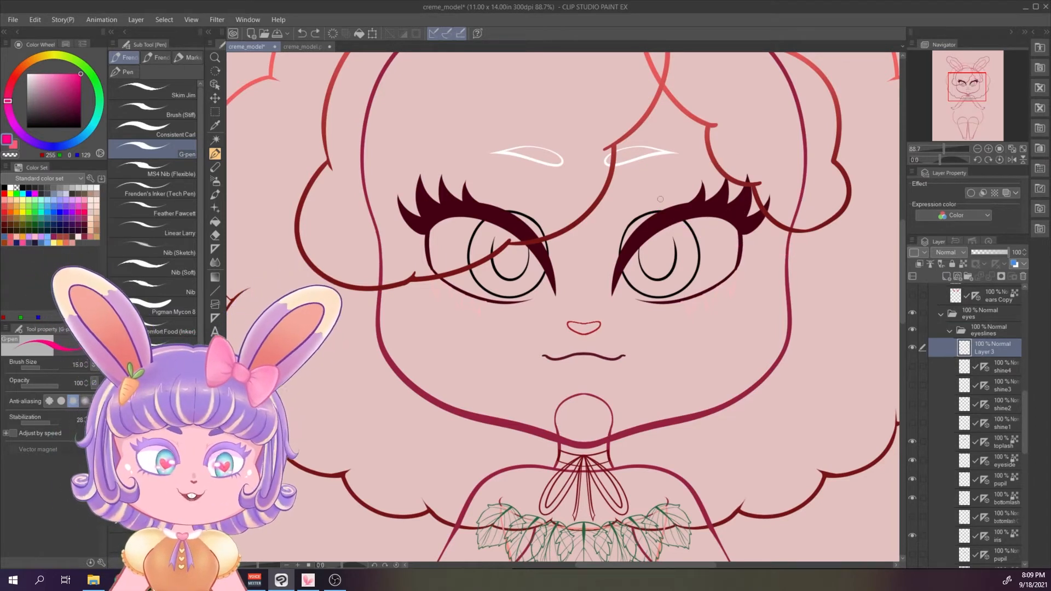
mouse_move(660, 200)
left_mouse_down()
mouse_move(725, 212)
mouse_move(766, 184)
mouse_move(693, 172)
left_mouse_up()
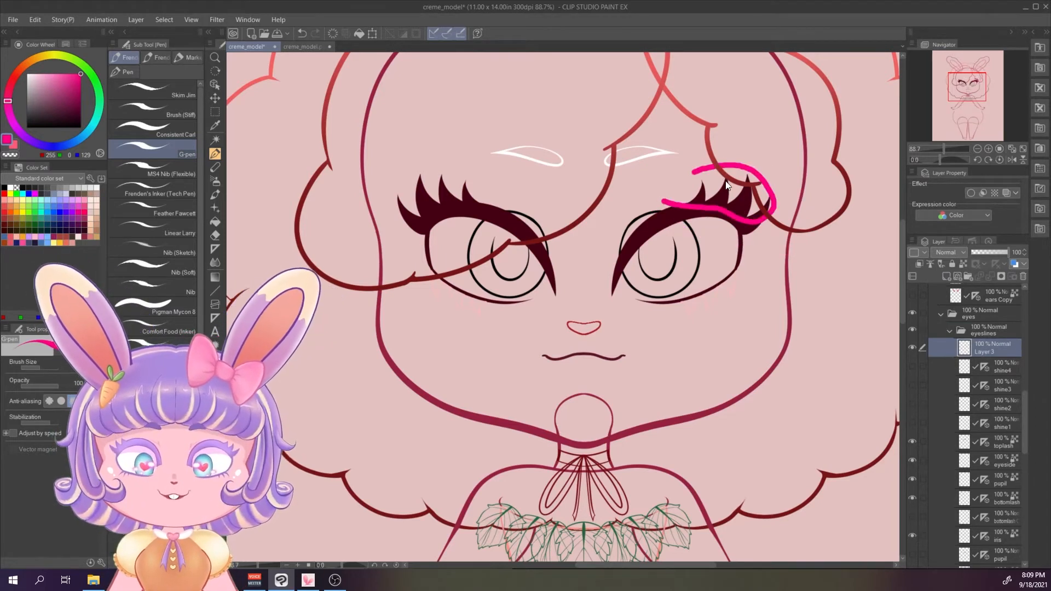
key("ctrl+z")
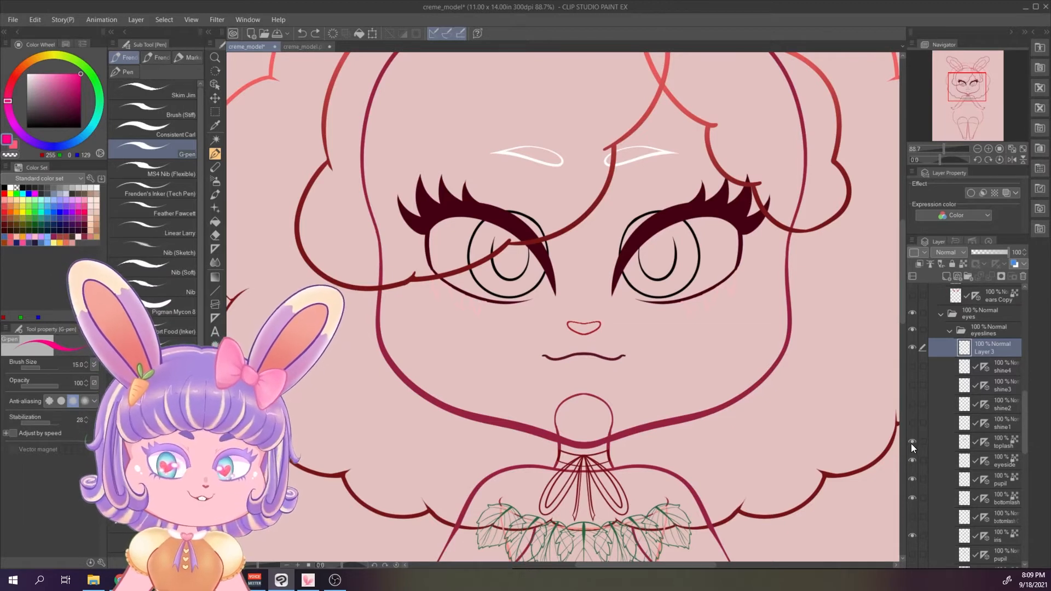
Toggle the eyeside, pupil and iris line layers in turn to inspect each separate part of the eyes
left_click(912, 460)
left_click(912, 459)
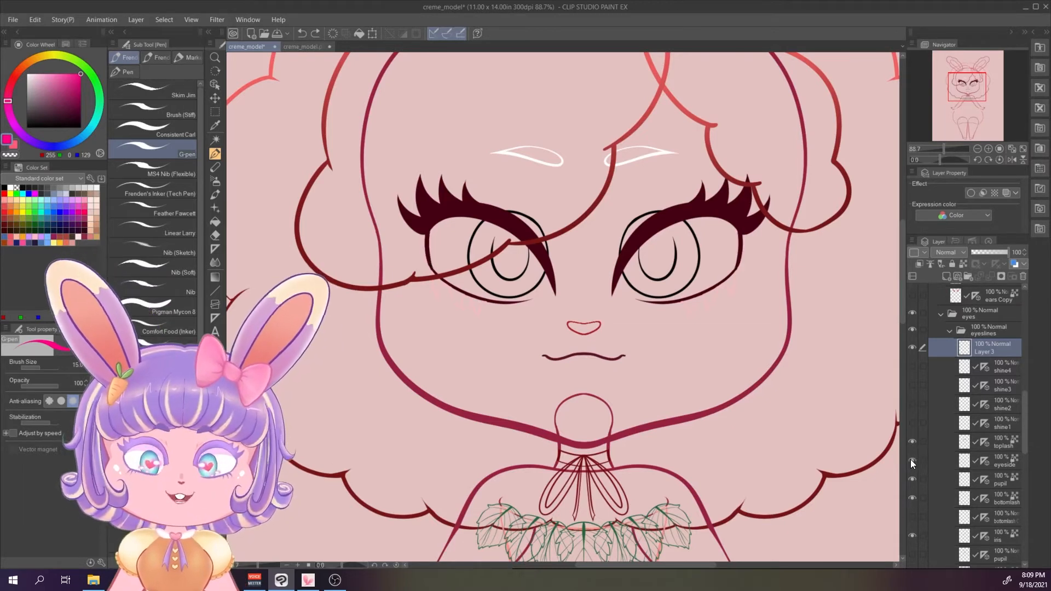
left_click(912, 481)
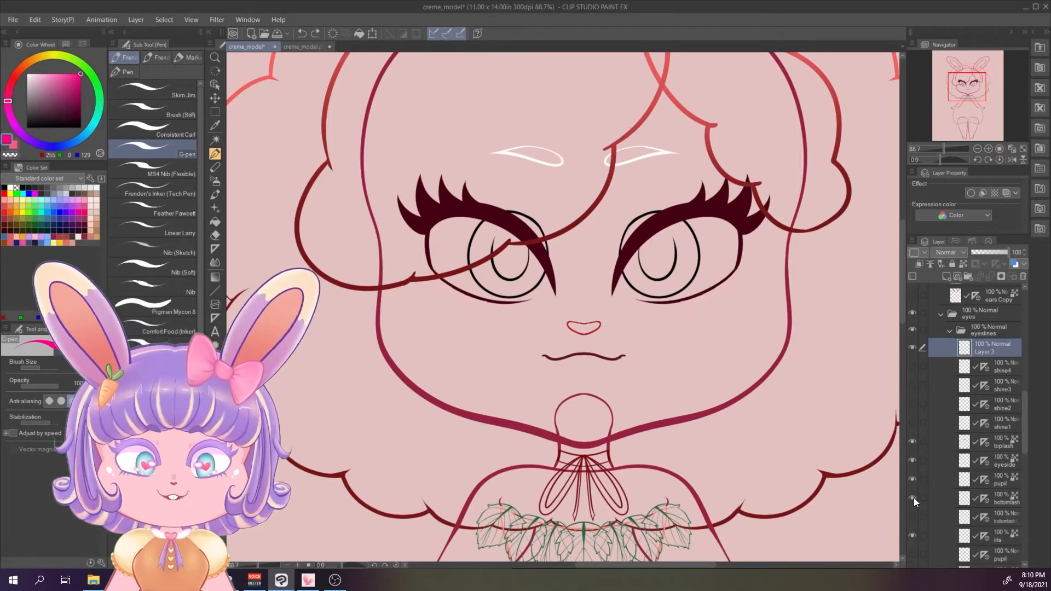
scroll(919, 481, "up", 1)
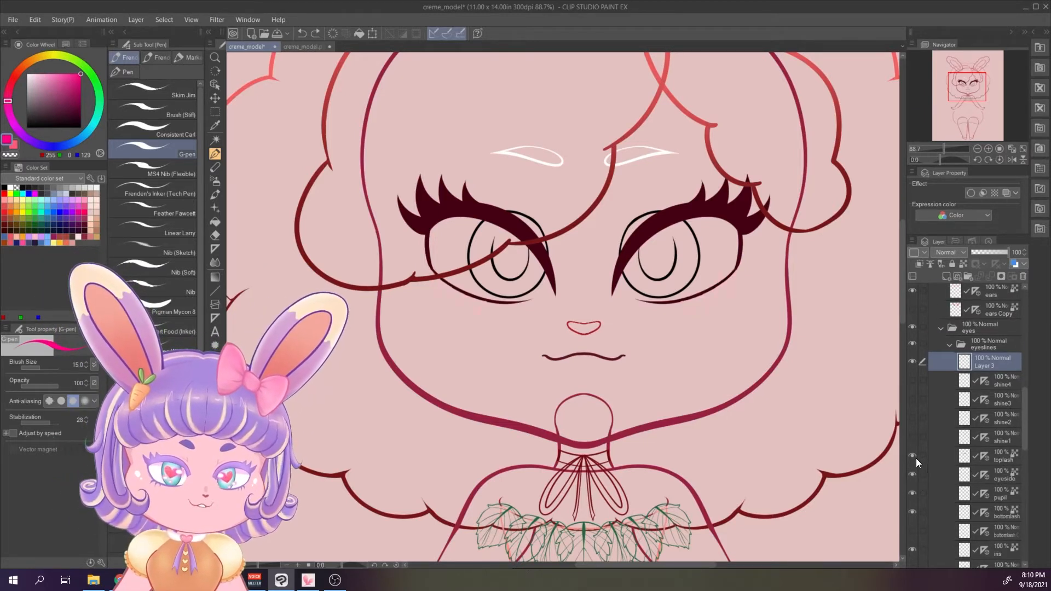
scroll(914, 466, "down", 4)
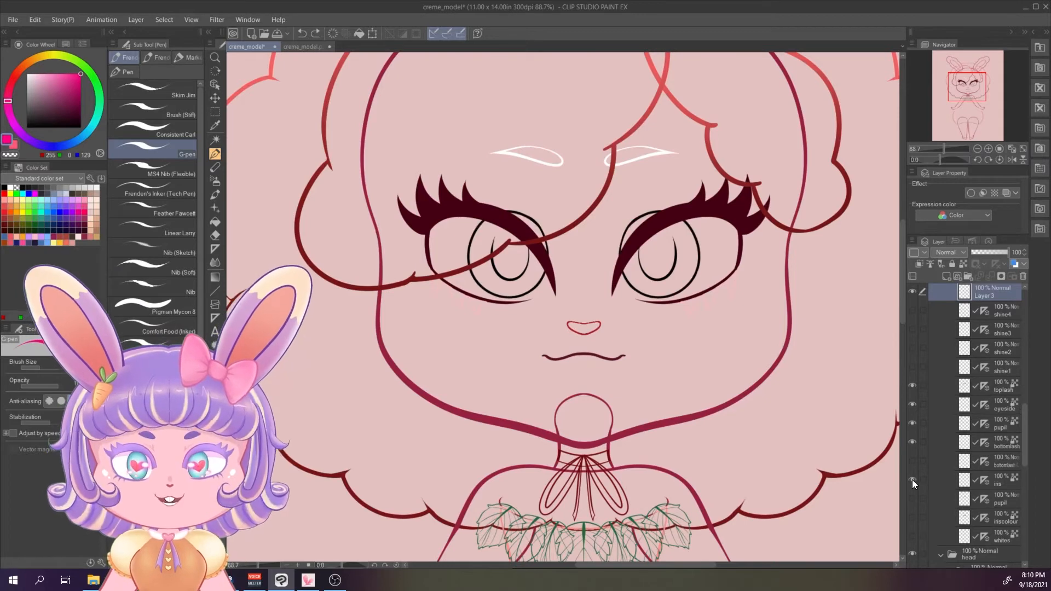
left_click(912, 480)
left_click(912, 480)
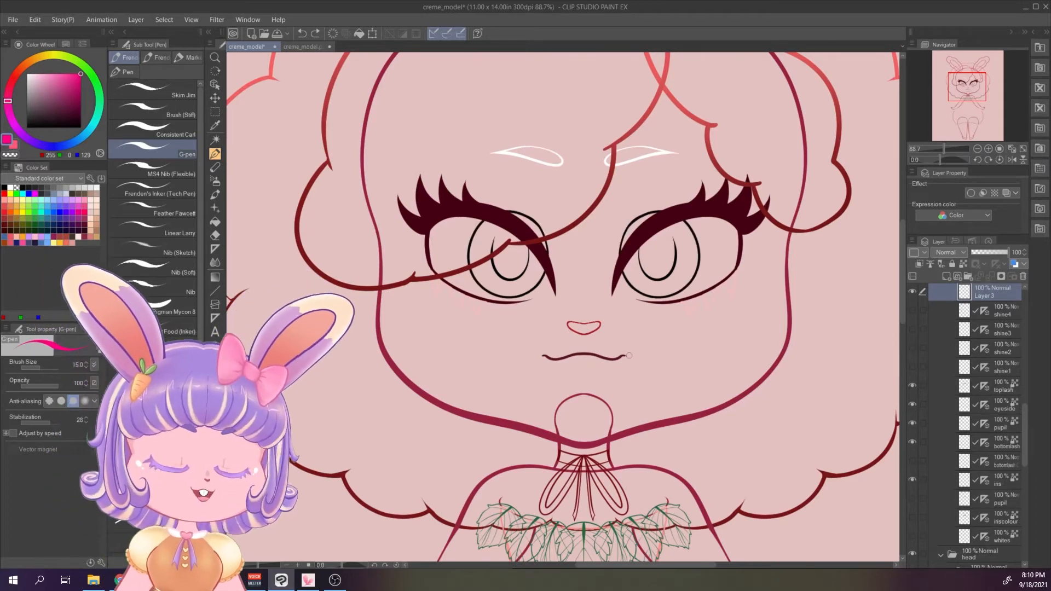
scroll(955, 387, "up", 4)
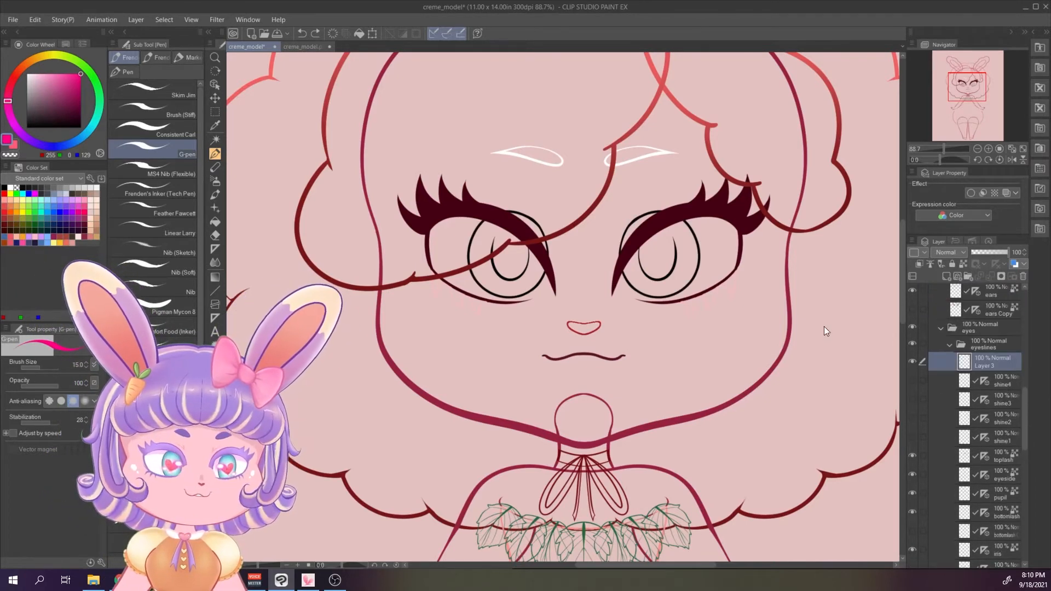
Examine the body line art and the leaf collar up close, and look through the dress and bow layer folders
scroll(825, 331, "down", 5)
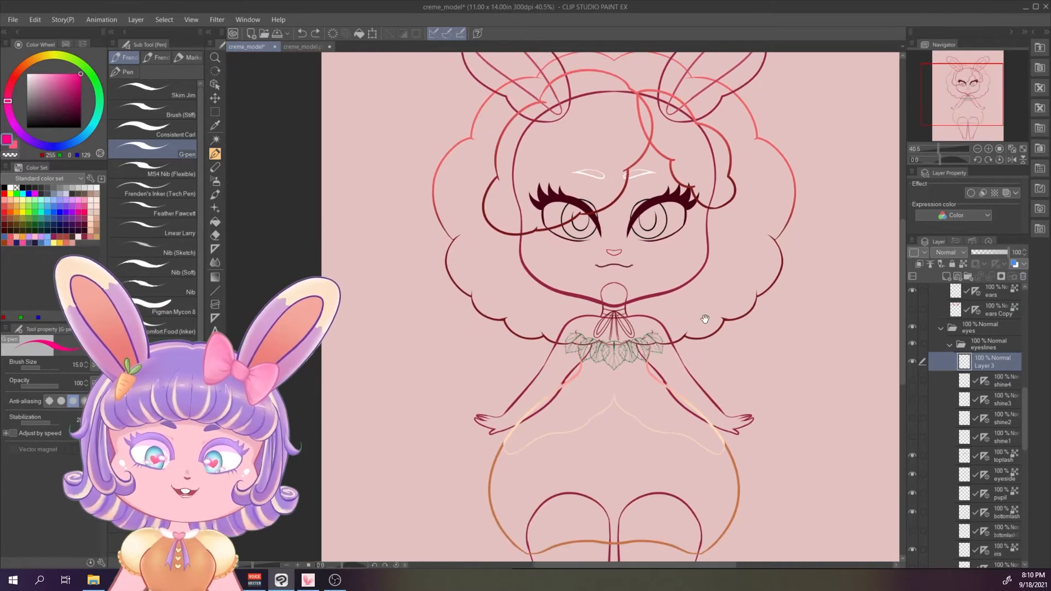
left_click_drag(705, 319, 630, 257)
scroll(583, 212, "up", 3)
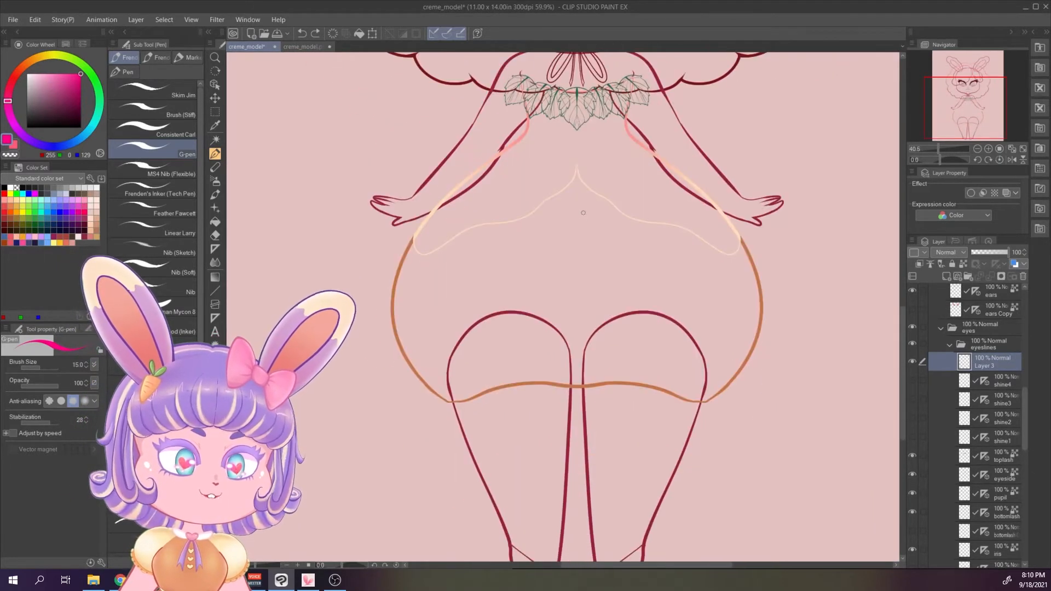
scroll(584, 213, "up", 7)
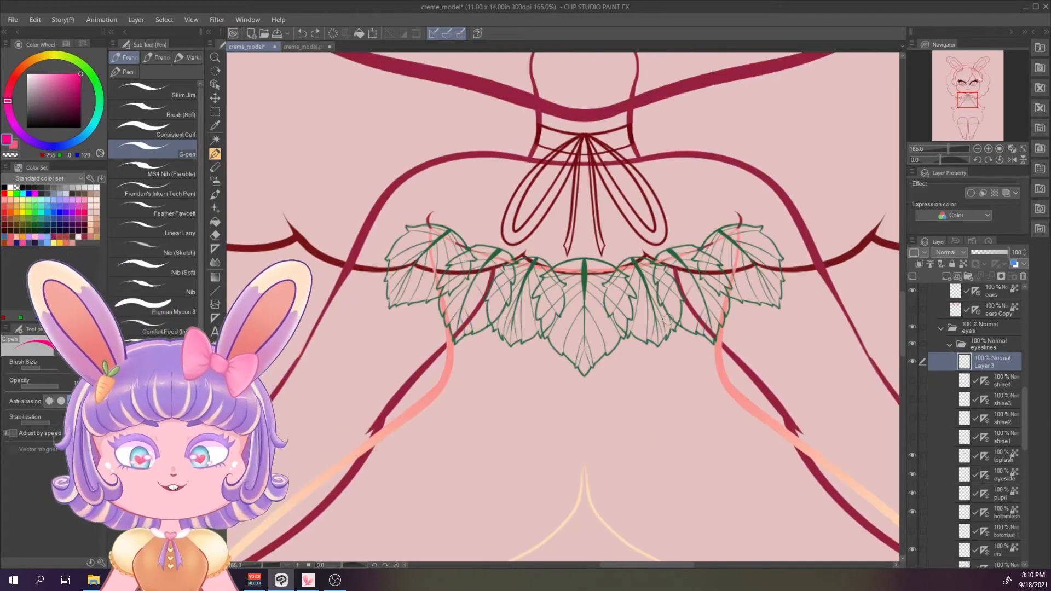
left_click(945, 343)
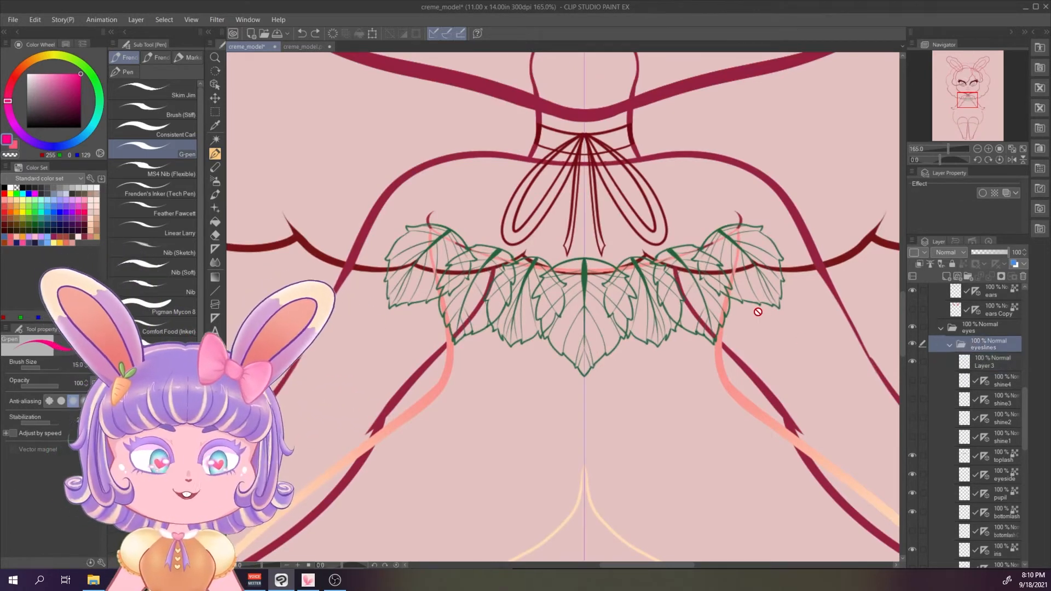
left_click_drag(759, 312, 742, 286)
scroll(979, 387, "up", 8)
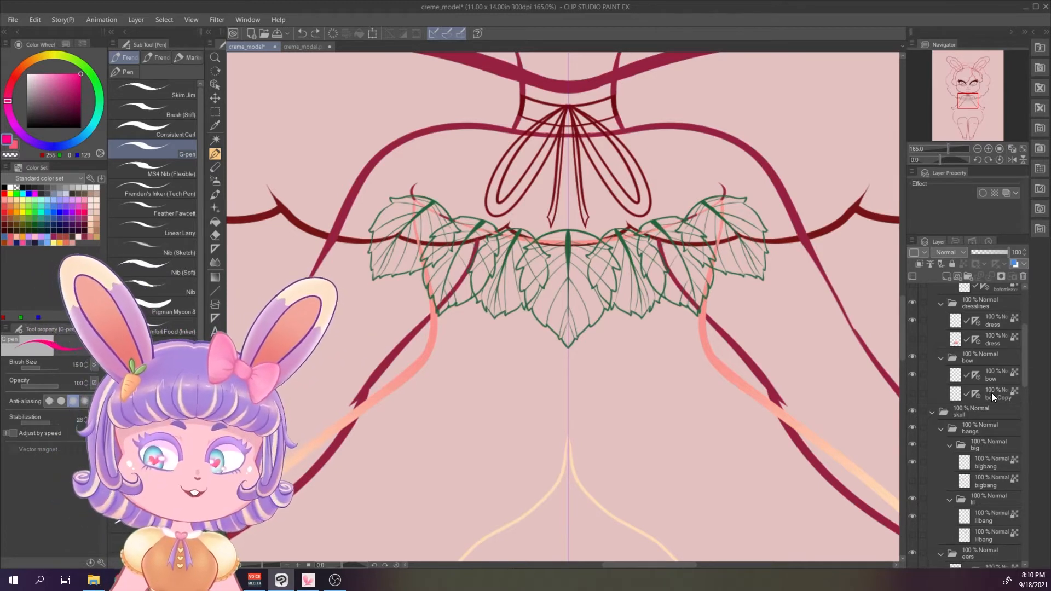
left_click(991, 354)
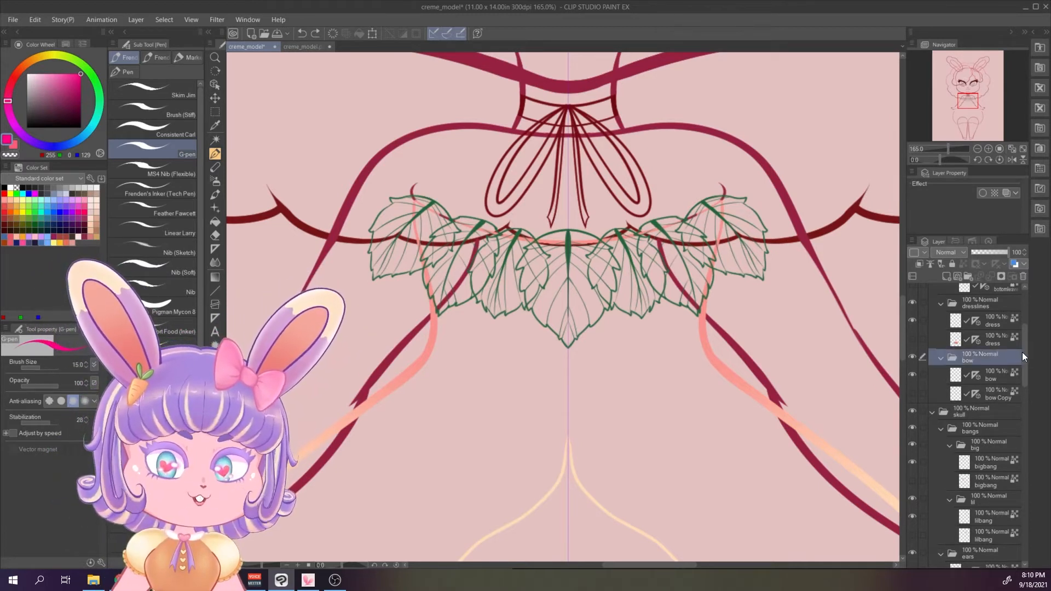
left_click_drag(1023, 352, 1027, 316)
Select the topleaves line layer and toggle the topleaves and bottomleaves line layers to compare the collar's two leaf rows
left_click(1000, 359)
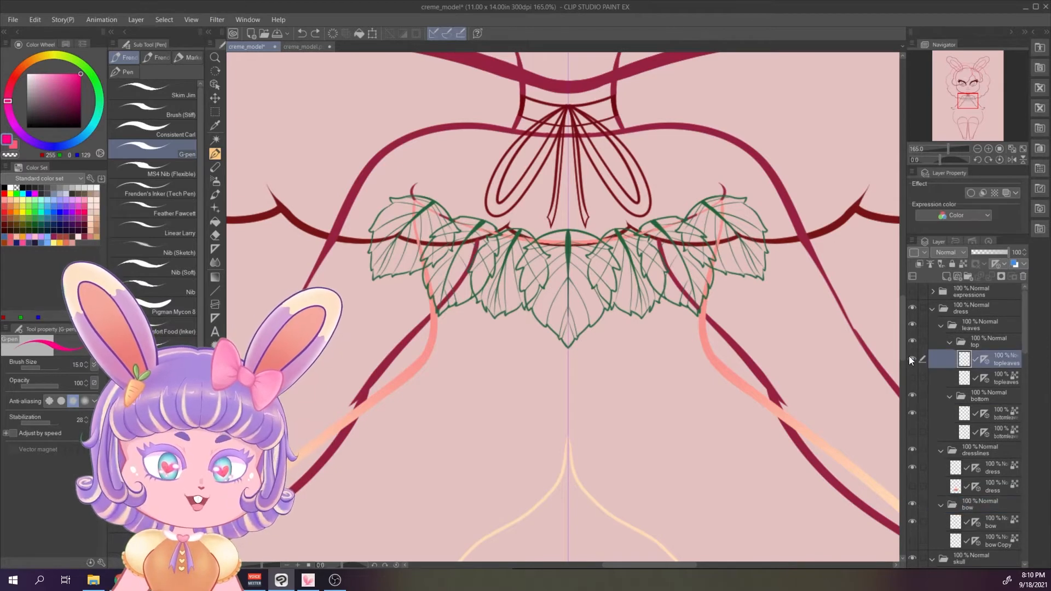
left_click(912, 357)
left_click(913, 355)
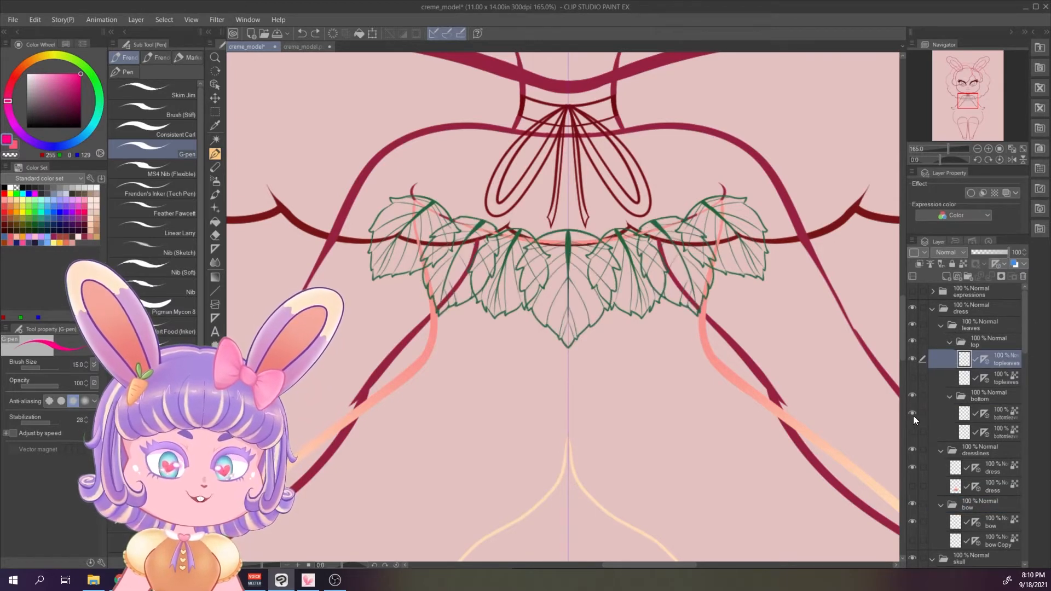
left_click(913, 416)
left_click(913, 416)
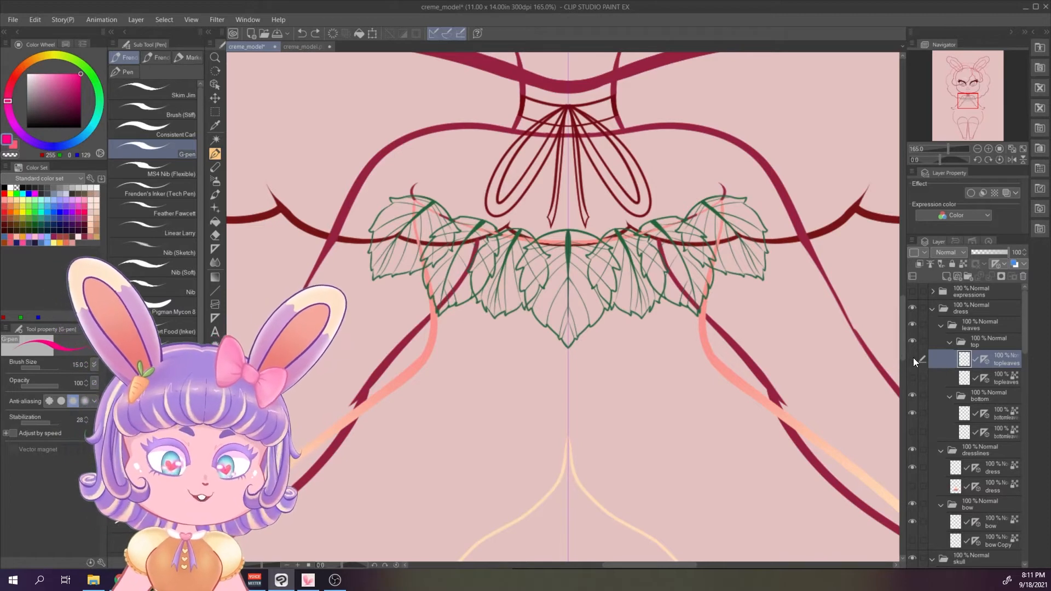
left_click(910, 410)
left_click(910, 409)
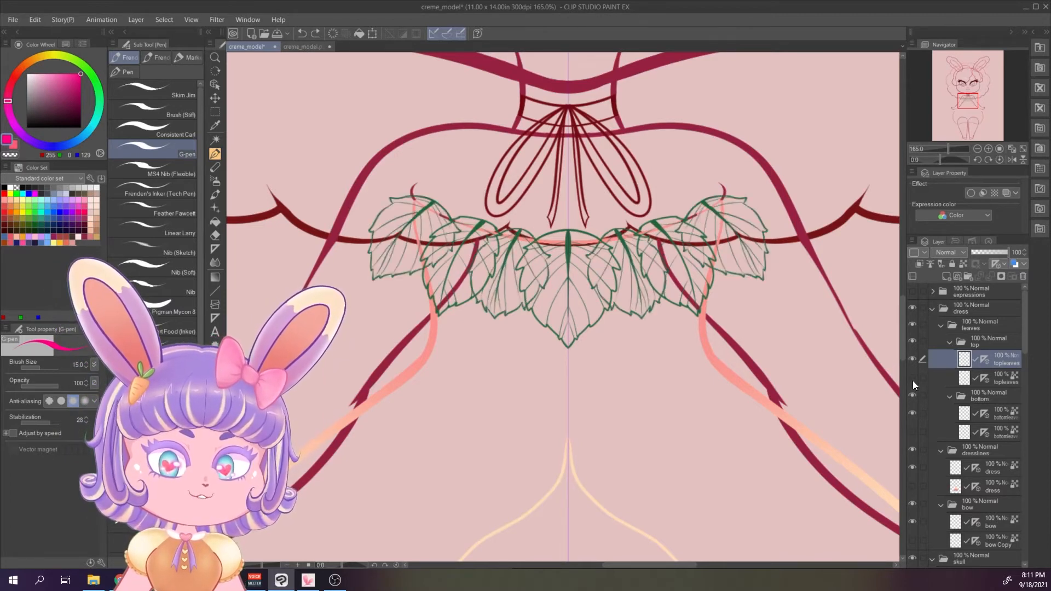
Show the topleaves and bottomleaves colour layers beneath their line layers to fill the leaf collar with green
left_click(912, 378)
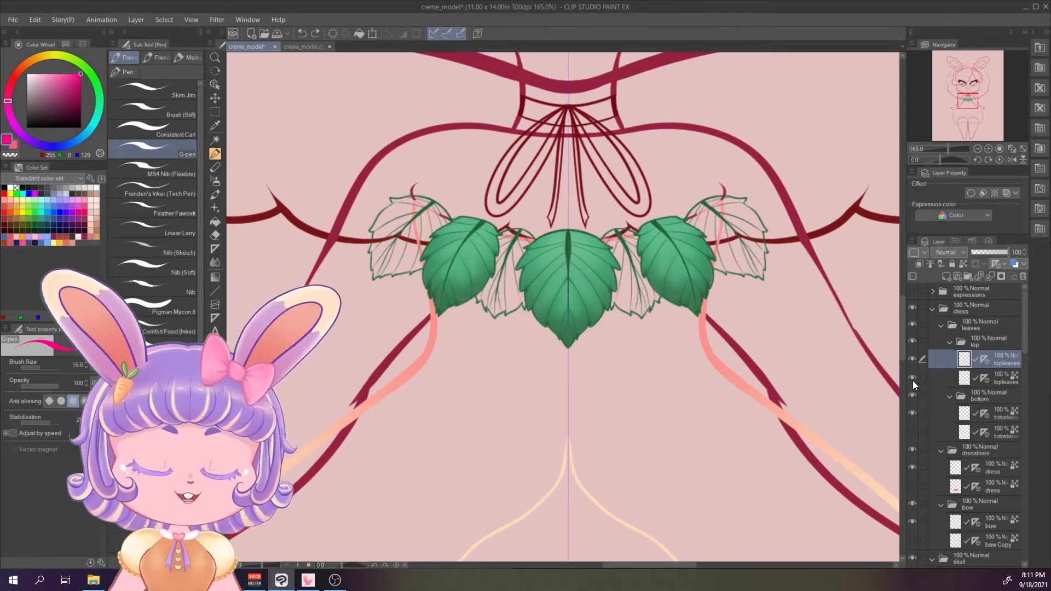
left_click(912, 379)
left_click(912, 379)
left_click(999, 377)
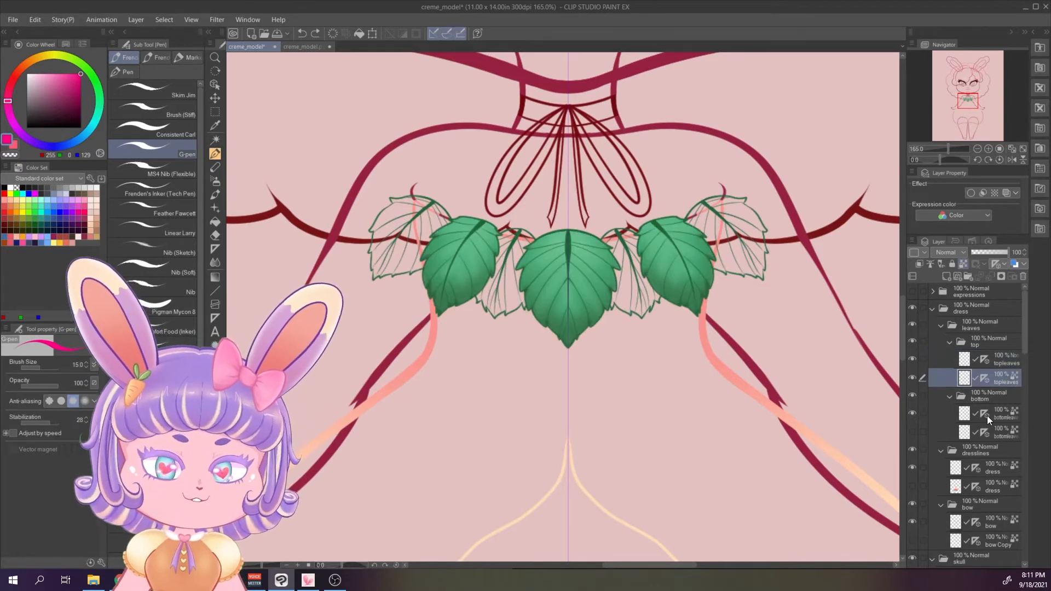
left_click(912, 433)
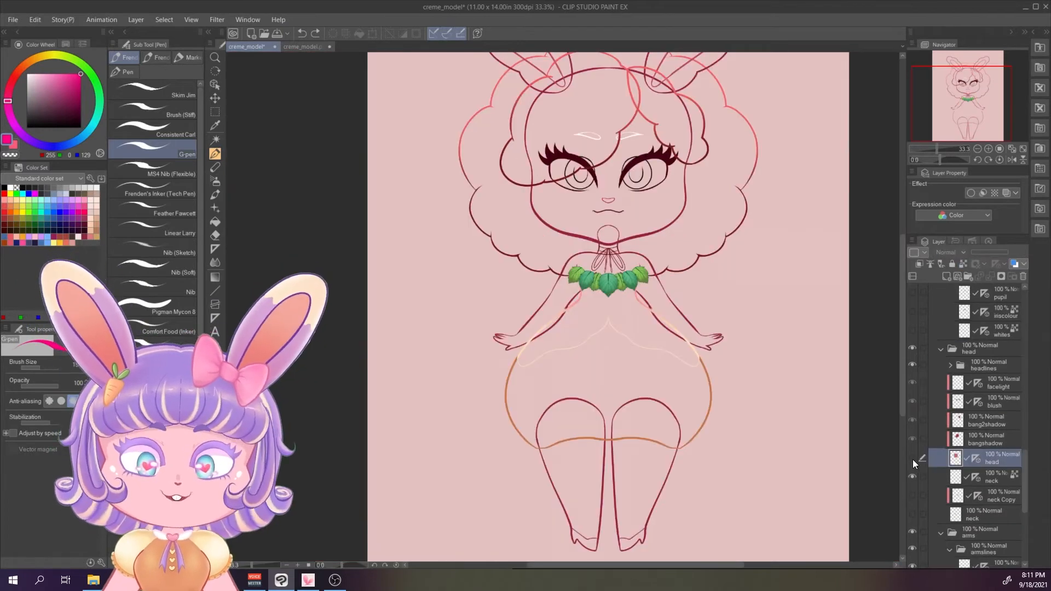
Show the head colour layer together with its clipped shading, and bring the face into close view
left_click(913, 459)
scroll(639, 307, "up", 3)
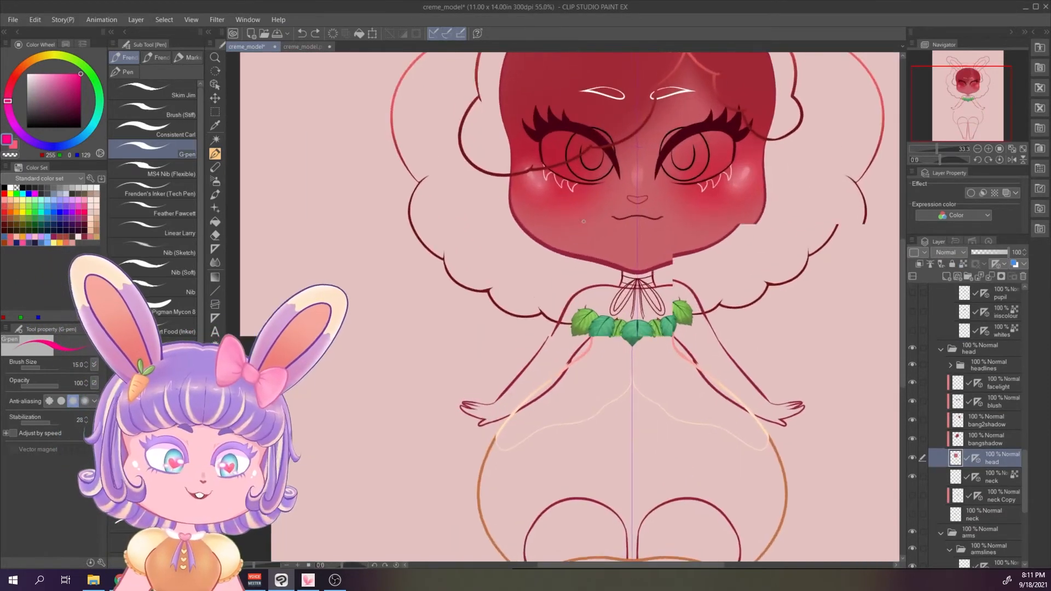
left_click_drag(638, 307, 648, 327)
Select the clipped bangshadow, bang2shadow, blush and facelight layers in turn to review how the head is shaded
left_click(999, 440)
left_click(997, 421)
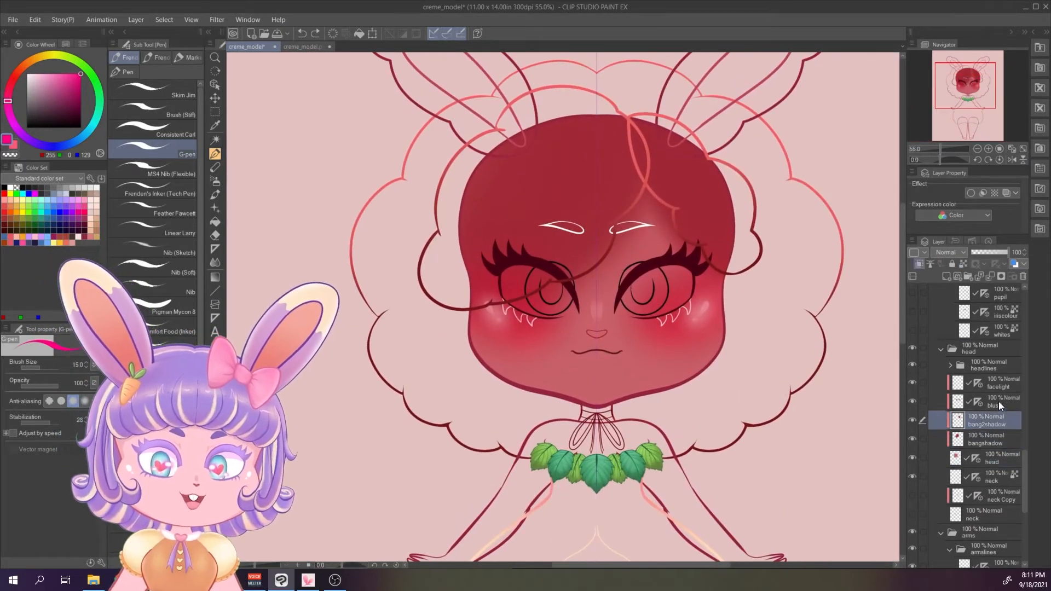
left_click(999, 403)
left_click(999, 384)
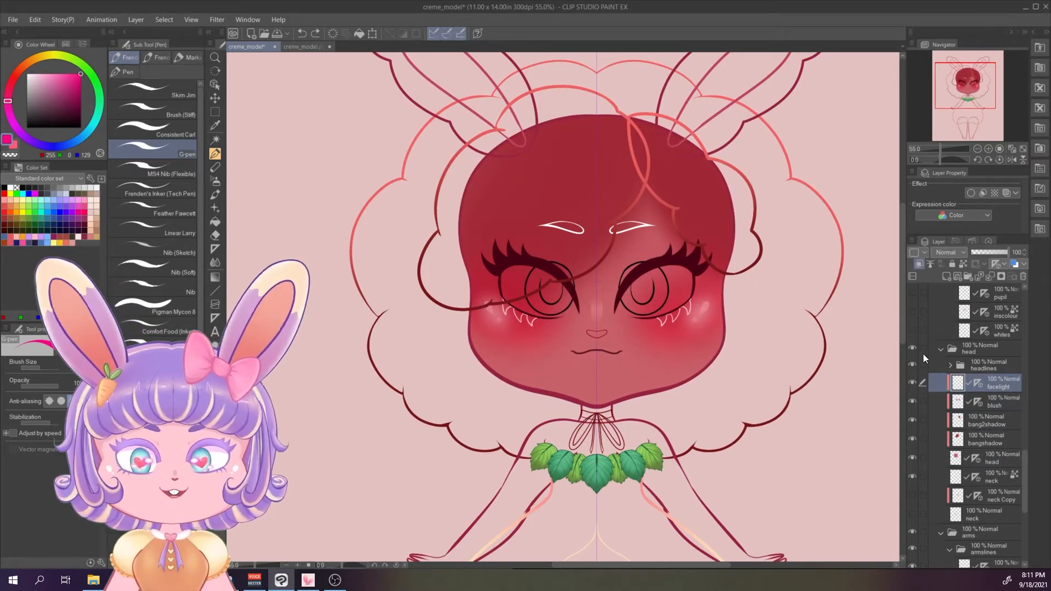
left_click(990, 440)
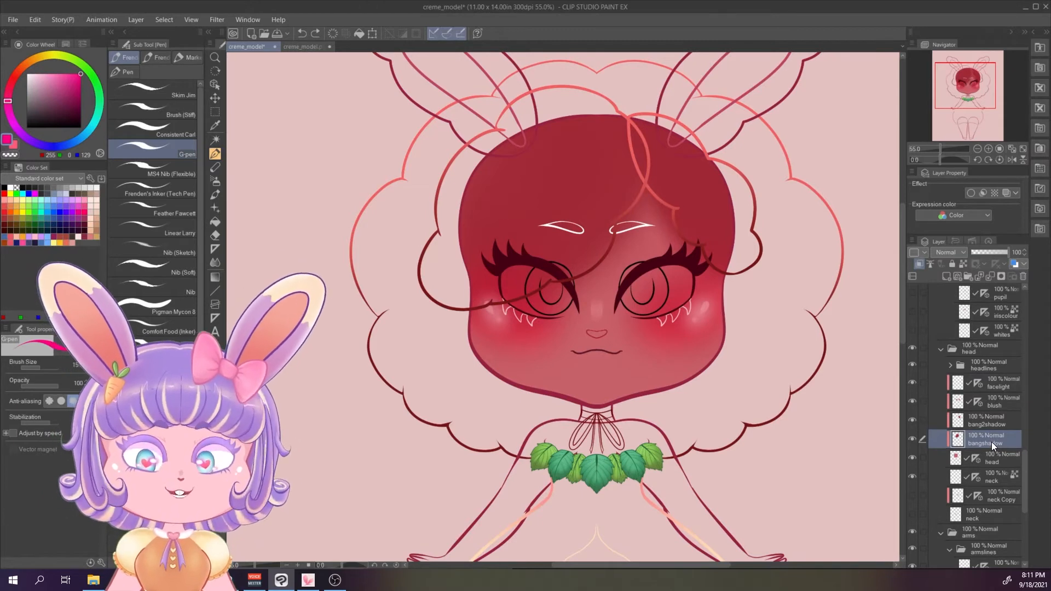
Toggle the bangshadow, bang2shadow, blush and facelight layers in turn to compare the head's shading, and expand the headlines folder
left_click(912, 439)
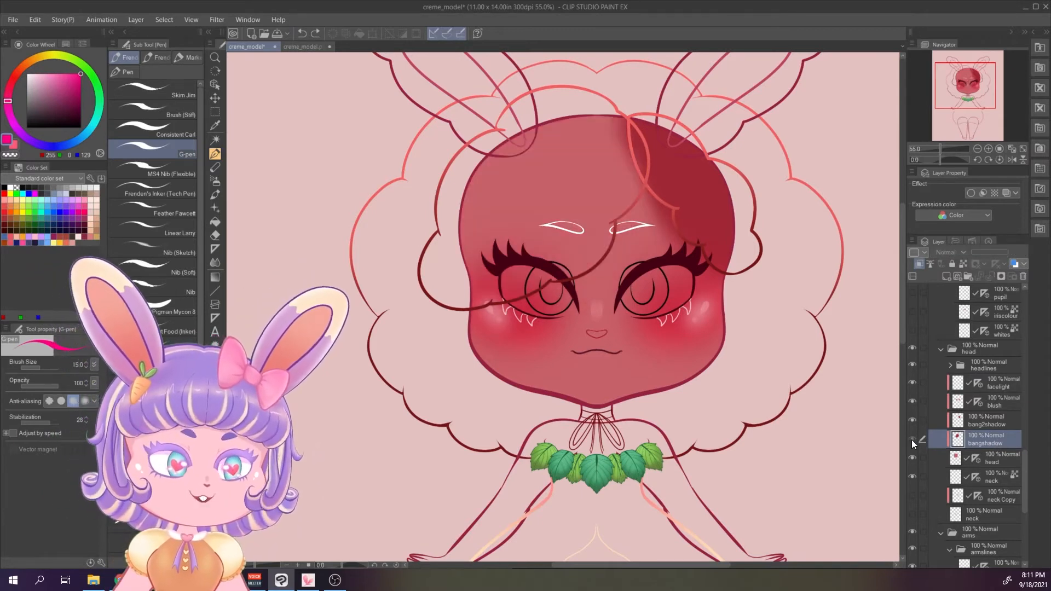
left_click(912, 440)
left_click(912, 422)
left_click(912, 422)
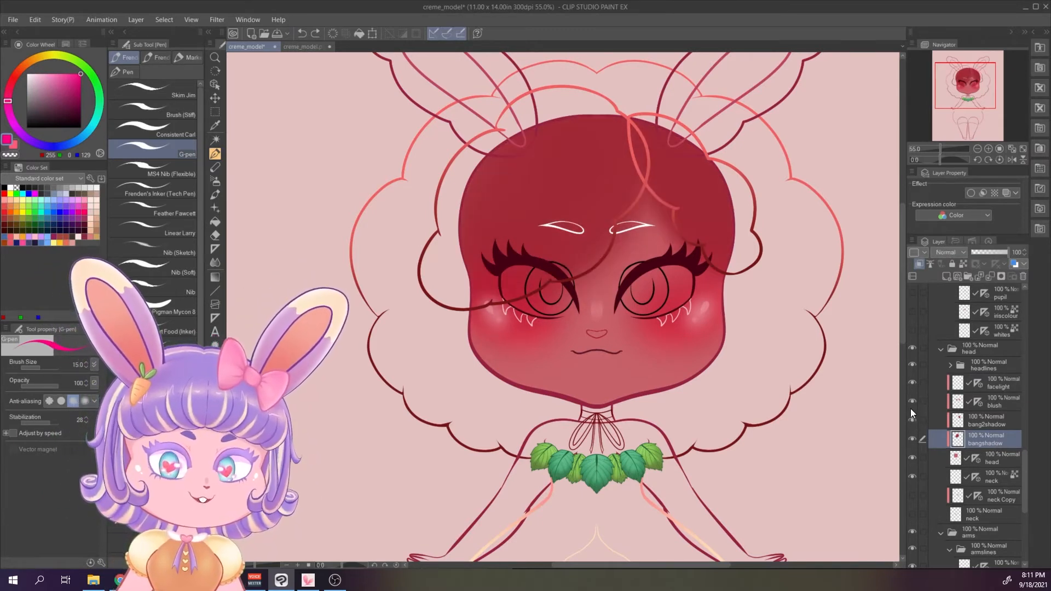
left_click(912, 402)
left_click(911, 402)
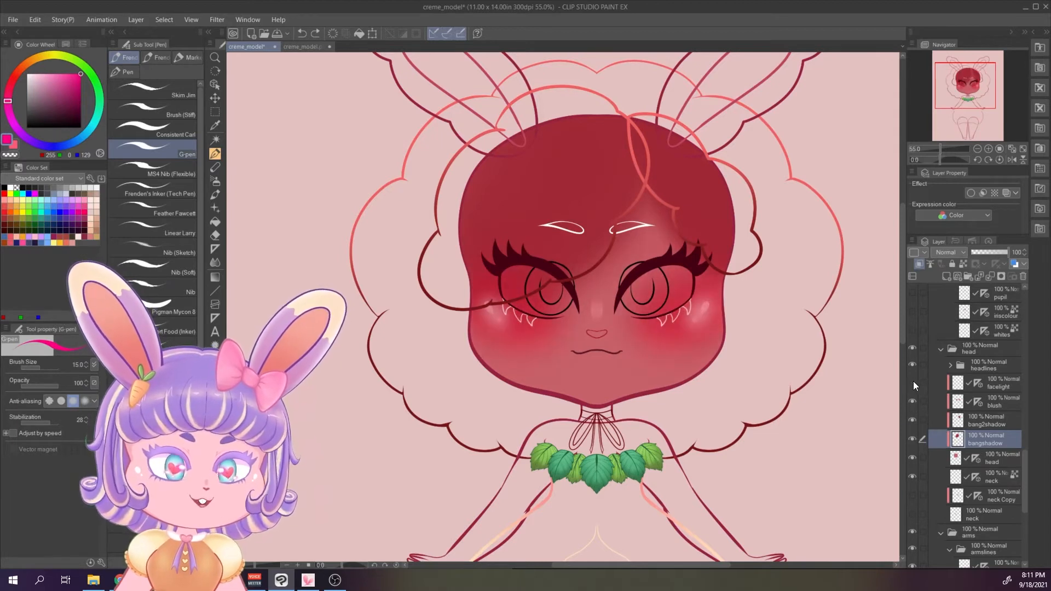
left_click(913, 383)
left_click(913, 382)
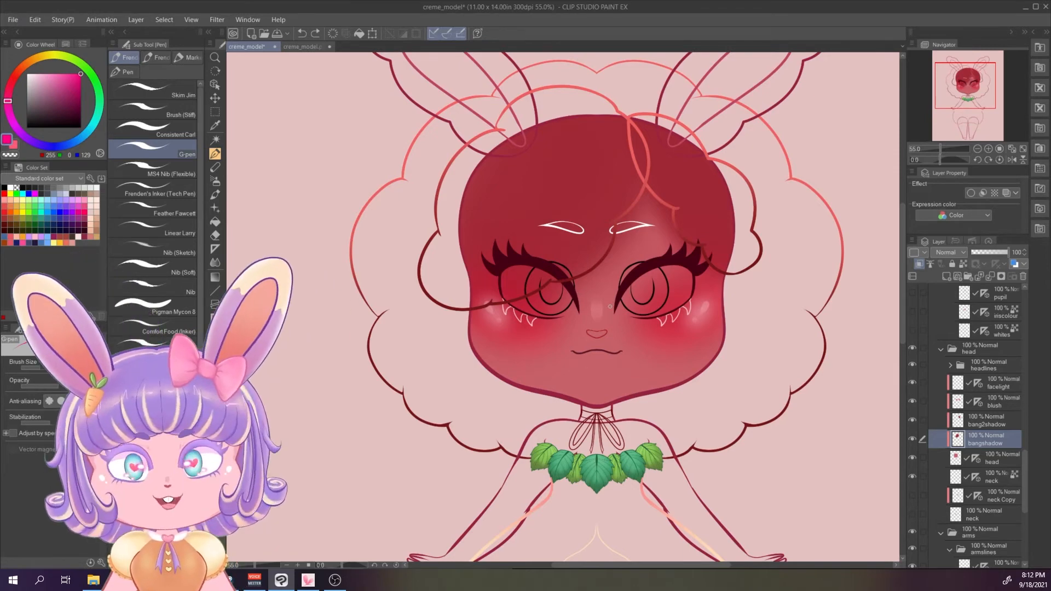
left_click(950, 365)
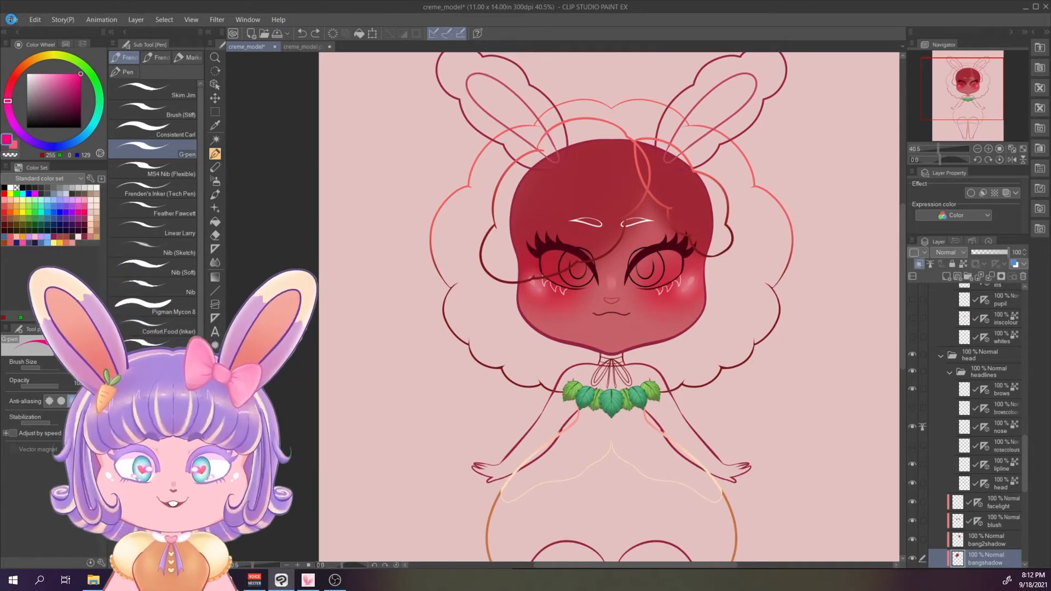
Save the model file and view the file formats offered for saving a duplicate, such as psd
key("ctrl+s")
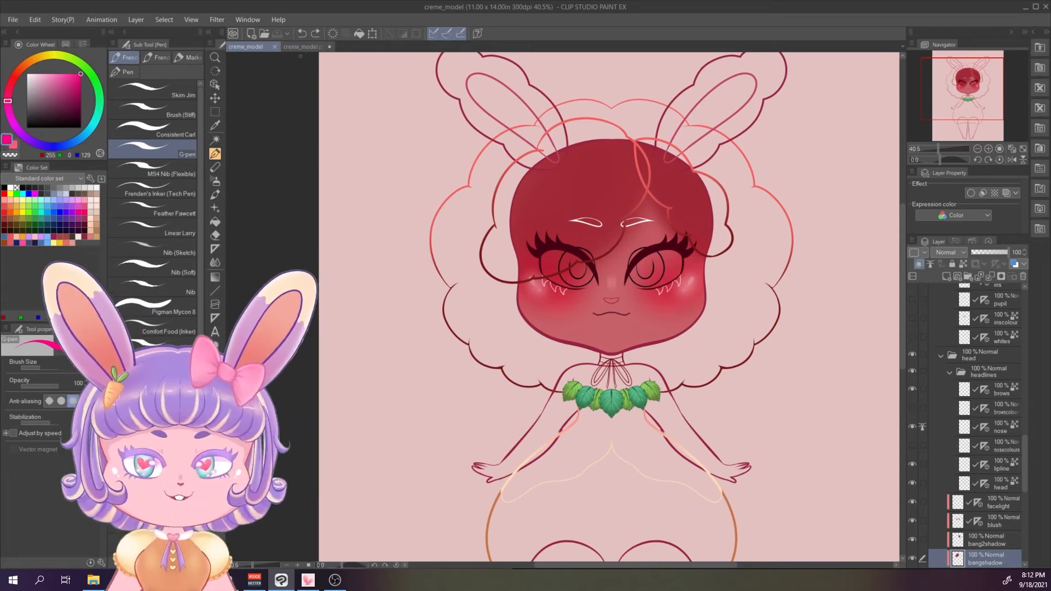
left_click(11, 20)
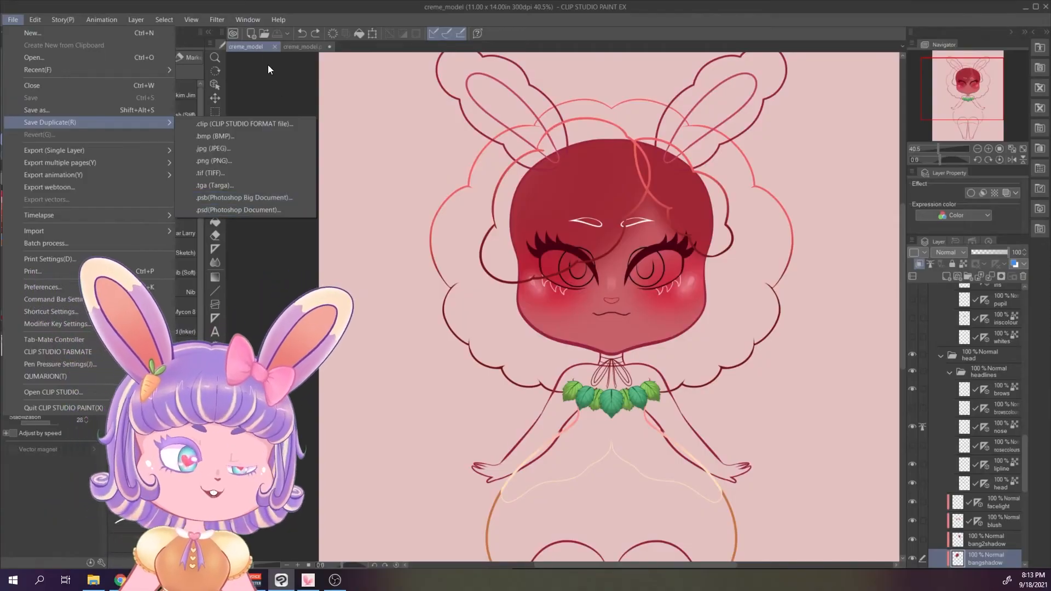
left_click(586, 93)
Switch to the creme_model.psd document, bring the whole character into view and browse its layers down to the arms folder
left_click(300, 47)
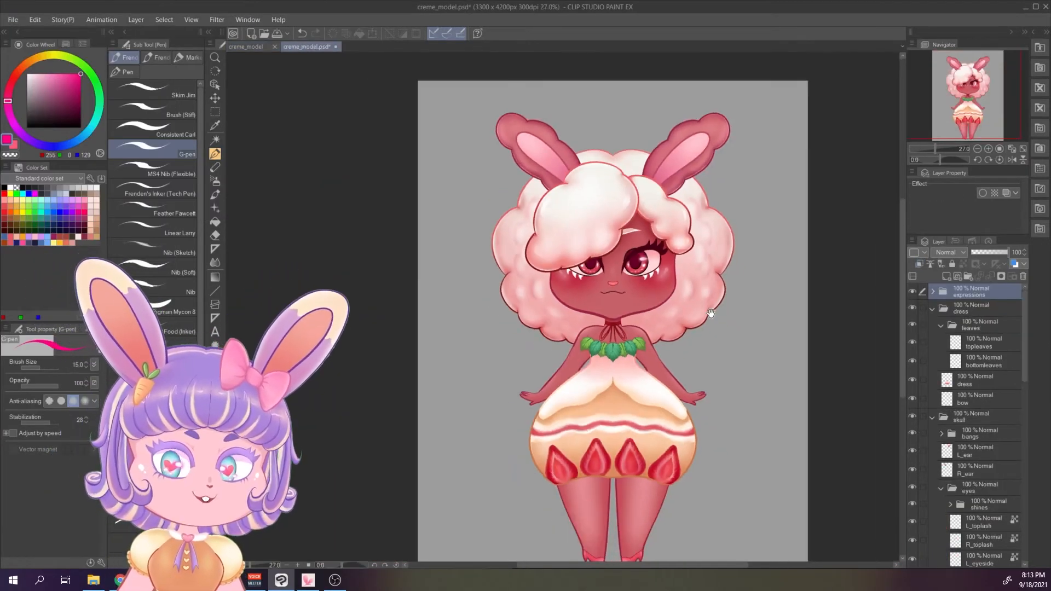
left_click_drag(711, 313, 678, 274)
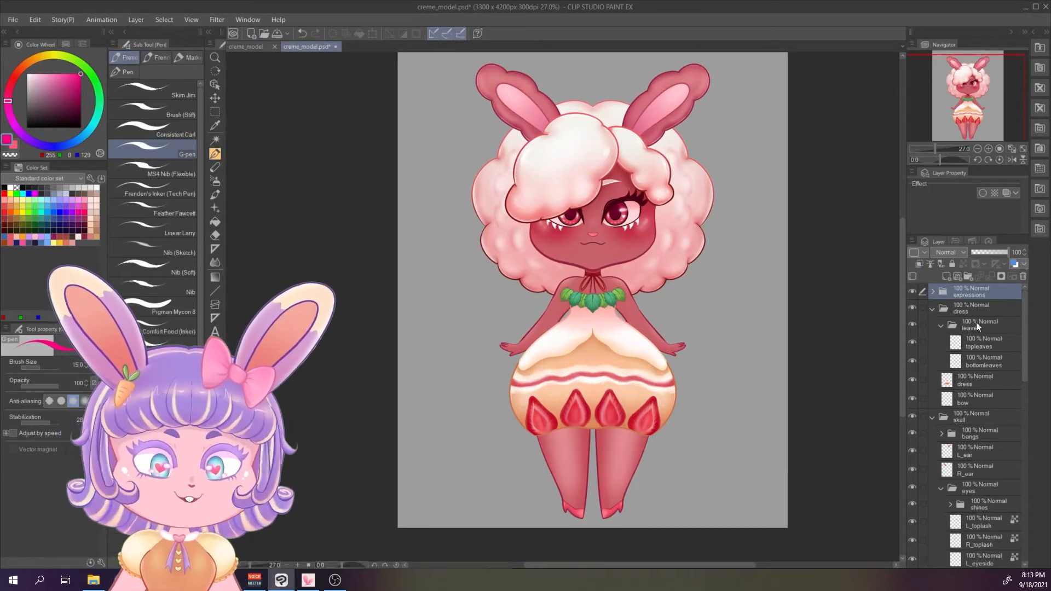
scroll(995, 378, "down", 3)
scroll(996, 375, "down", 10)
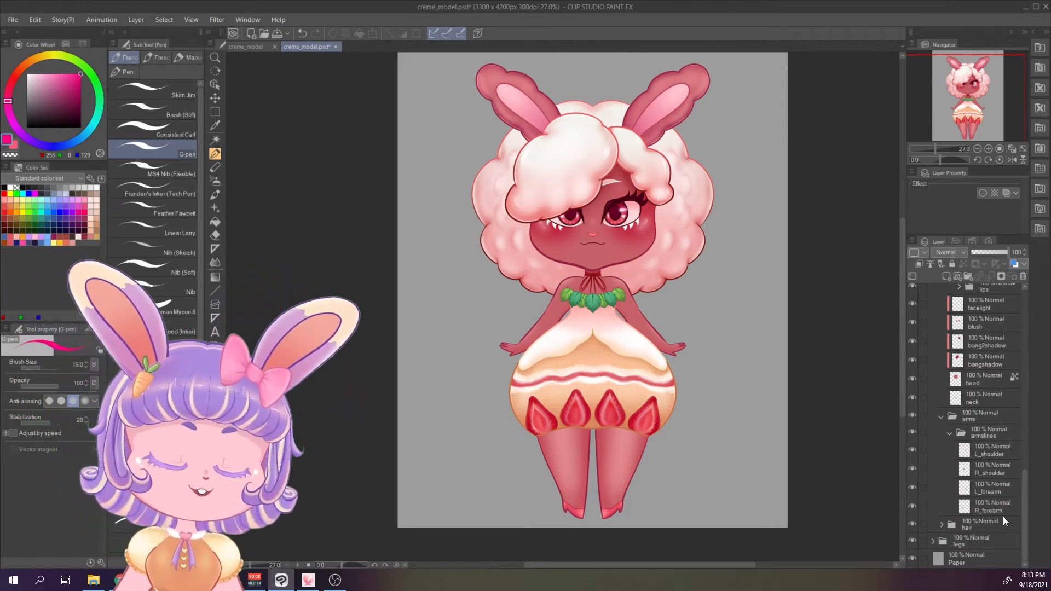
Outline one half of the character from the centre line with a rectangular selection, select the R_shoulder layer, and clear the selection
left_click(215, 112)
left_click_drag(596, 75, 781, 525)
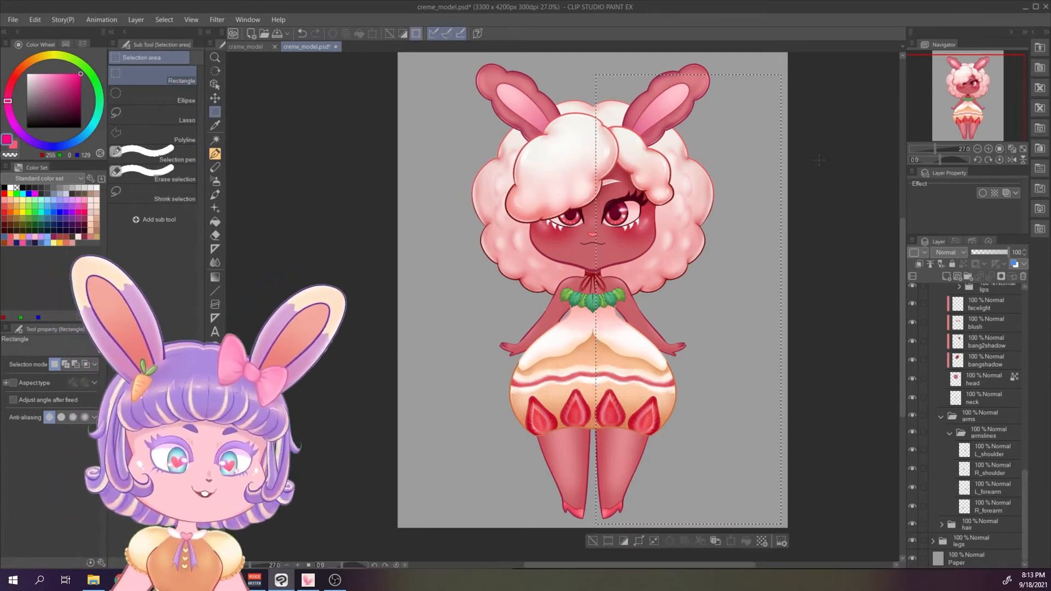
left_click(983, 469)
left_click(991, 342)
left_click(1004, 472)
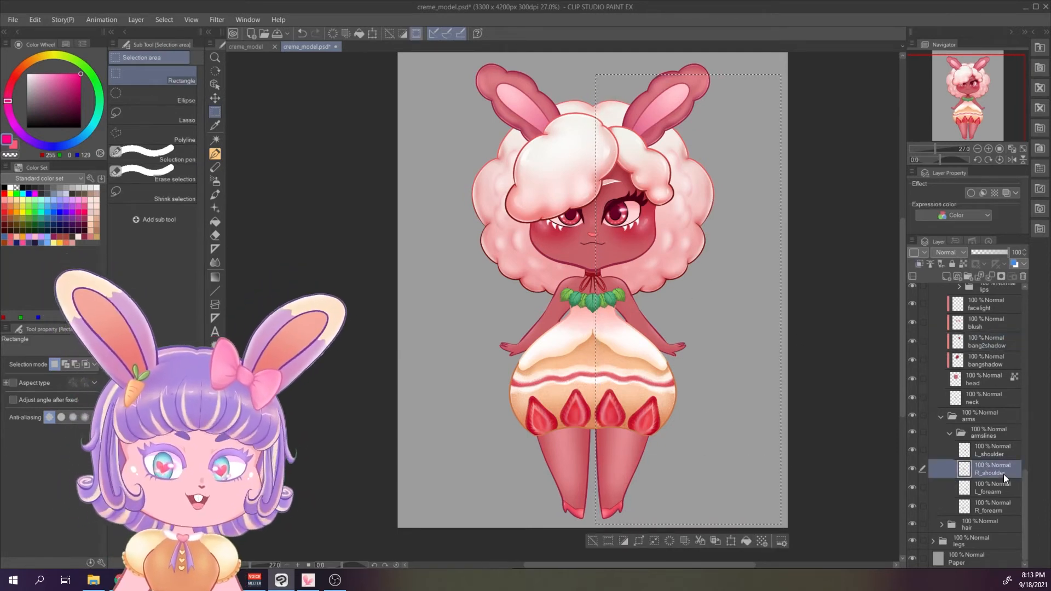
left_click(849, 373)
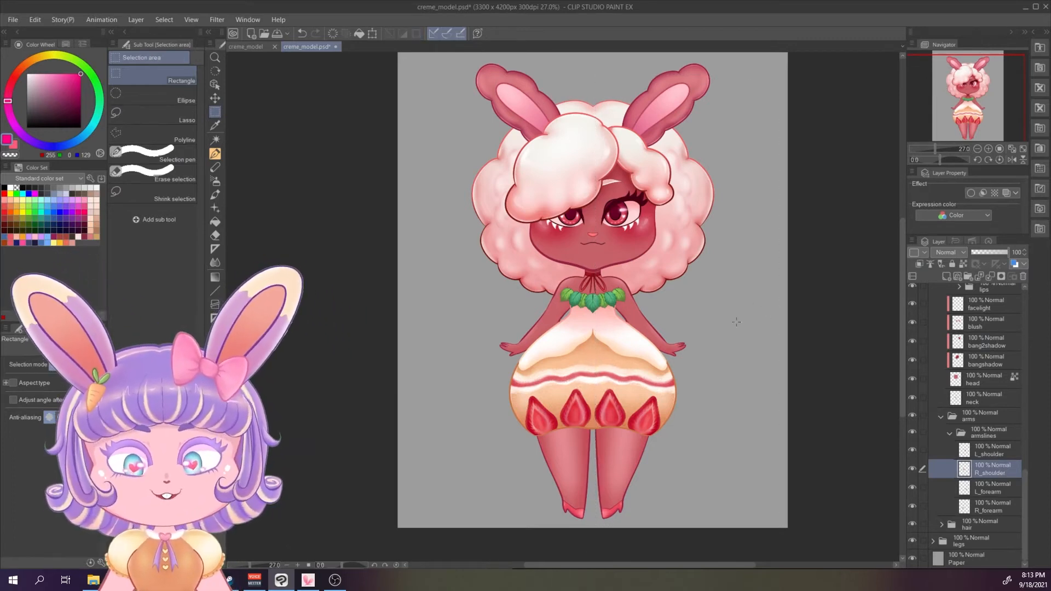
Outline one ear, one eye and one leg in turn with temporary rectangular selections to point out the separately layered sides
left_click_drag(645, 268, 677, 268)
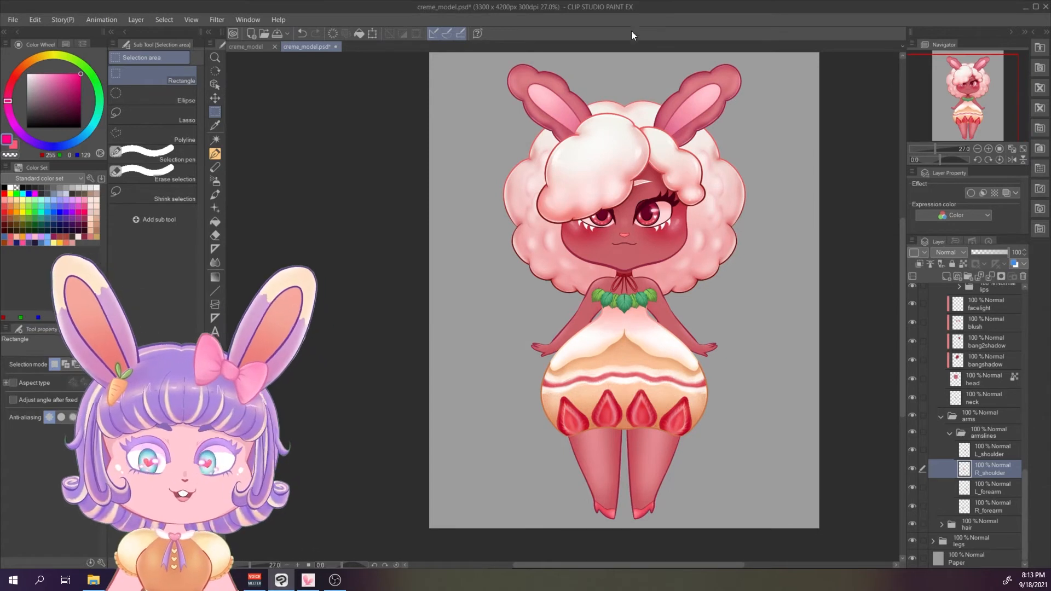
mouse_move(630, 62)
left_mouse_down()
mouse_move(683, 121)
mouse_move(767, 169)
left_mouse_up()
left_click(796, 271)
left_click_drag(627, 172, 718, 270)
left_click(766, 290)
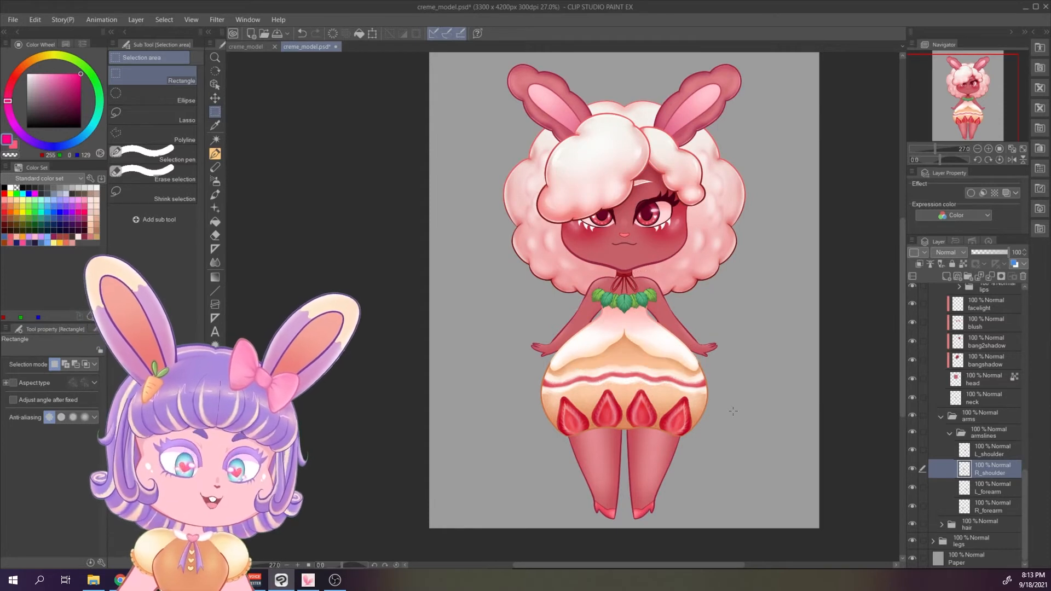
left_click_drag(620, 402, 738, 528)
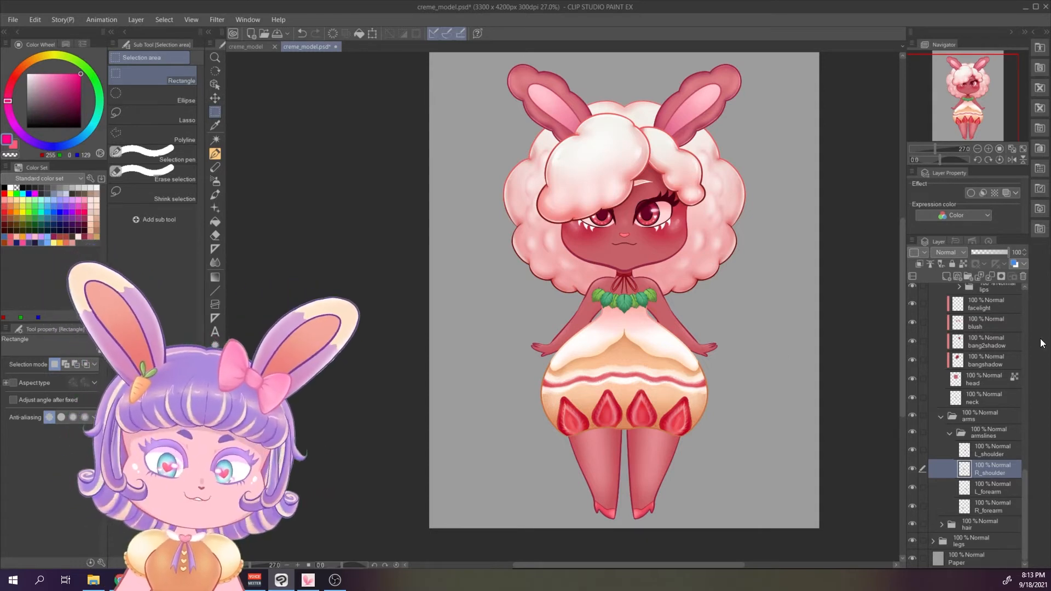
Select the L_shoulder layer and toggle the L_shoulder, R_shoulder, L_forearm and R_forearm layers in turn to review the separated arm parts
left_click(982, 450)
left_click(912, 450)
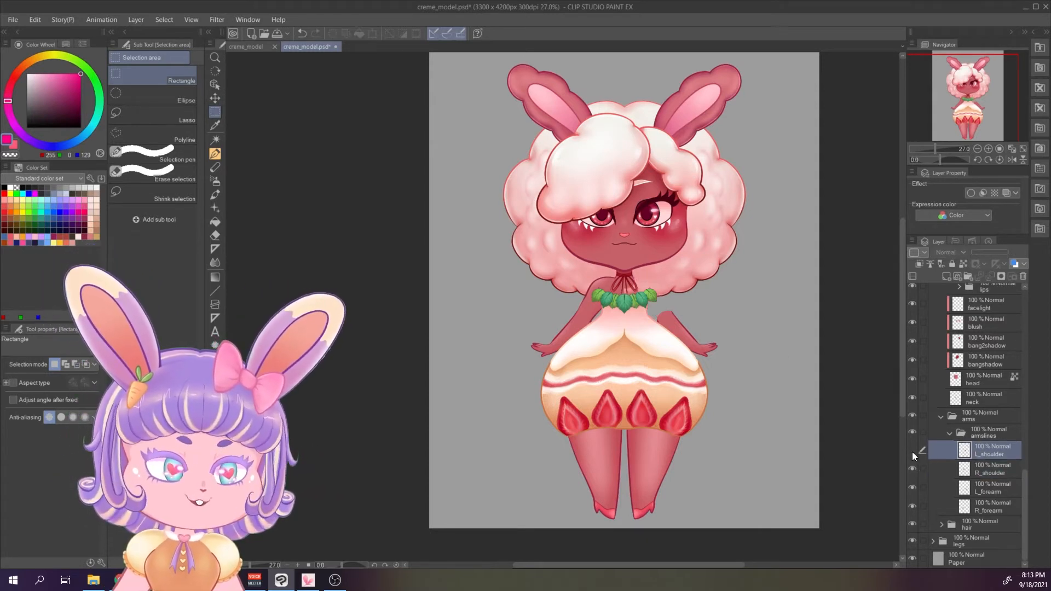
left_click(912, 451)
left_click(915, 466)
left_click(915, 467)
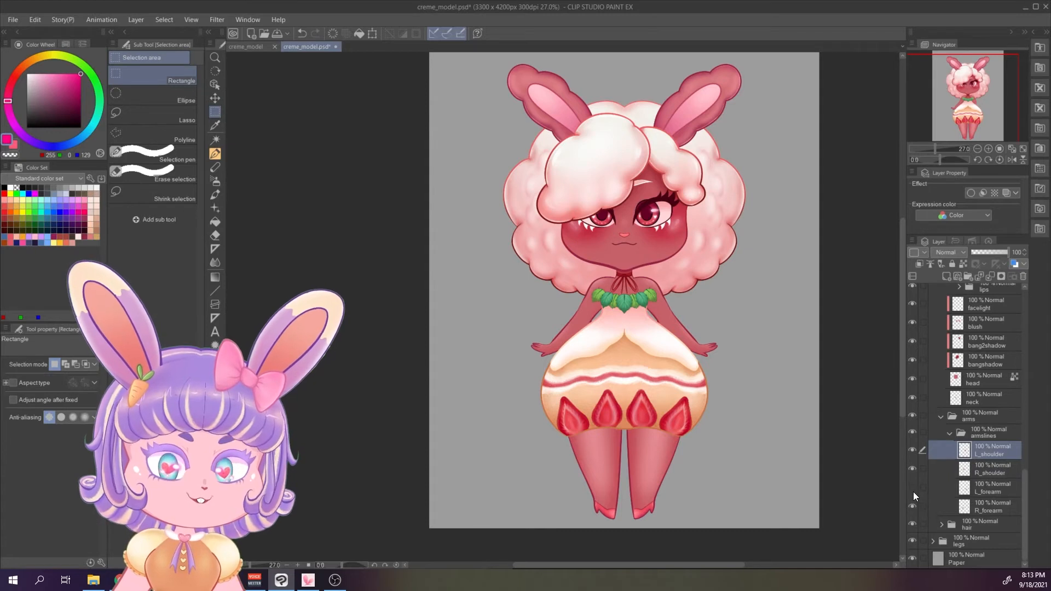
left_click(914, 492)
left_click(913, 492)
left_click(912, 501)
left_click(912, 501)
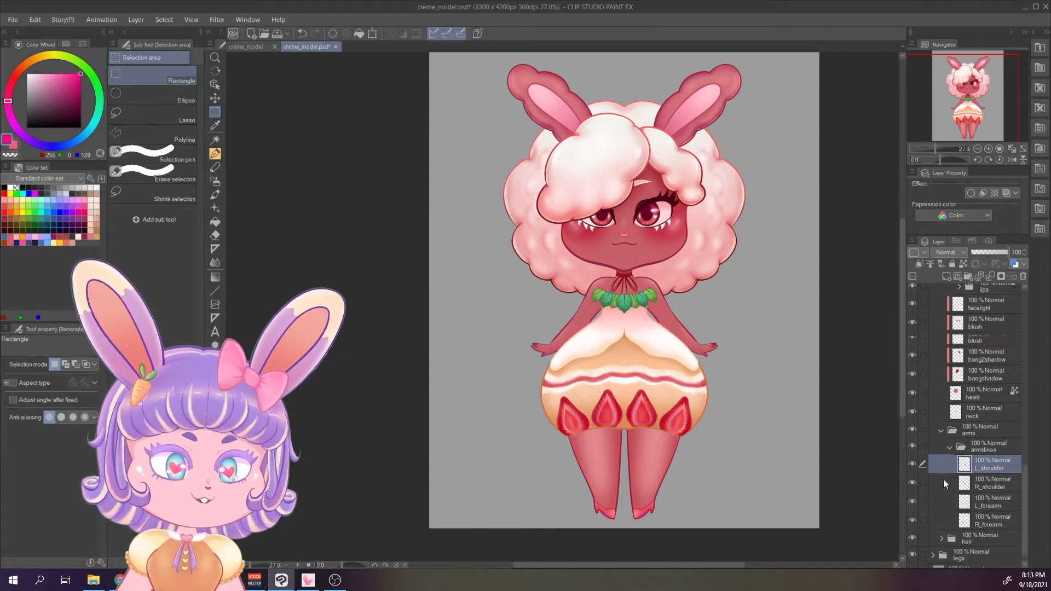
Expand the hair folder and toggle the hairback and fluff layers to compare the back hair with its highlights
left_click(942, 524)
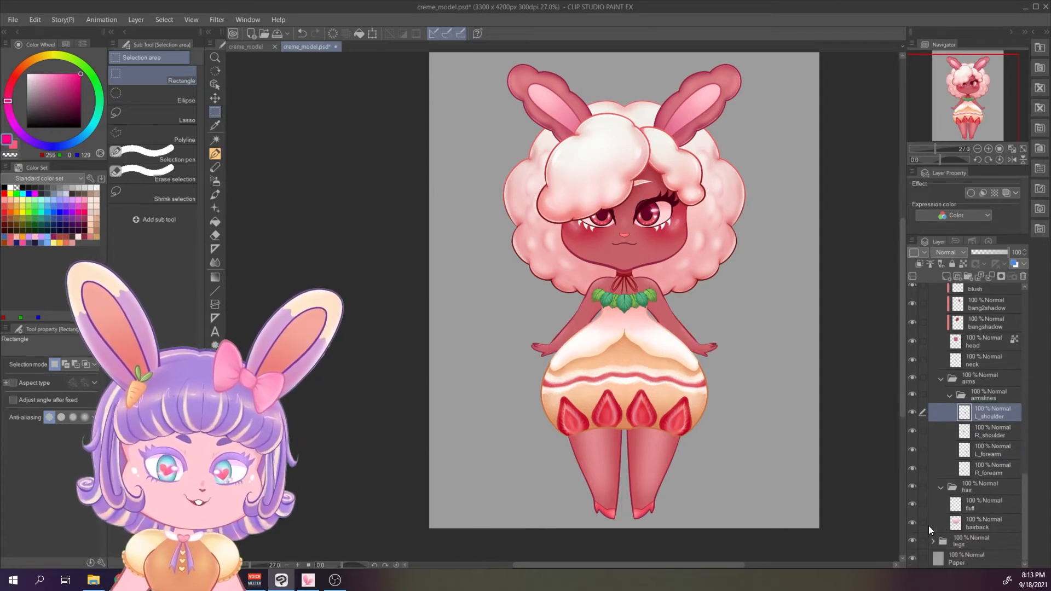
left_click(912, 523)
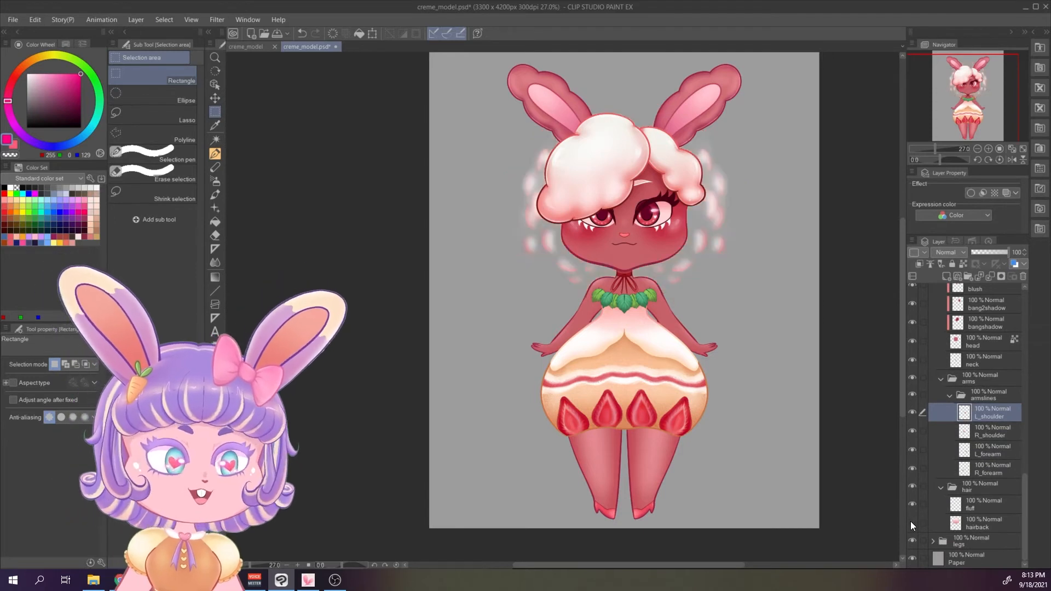
left_click(912, 522)
left_click(912, 523)
left_click(912, 523)
left_click(912, 522)
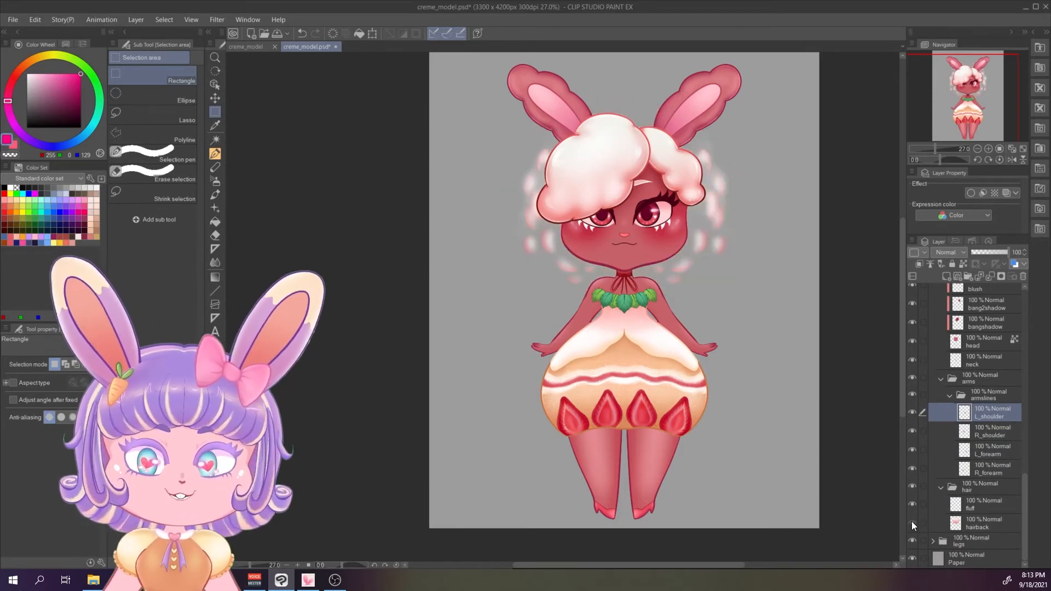
left_click(912, 521)
left_click(912, 506)
left_click(912, 506)
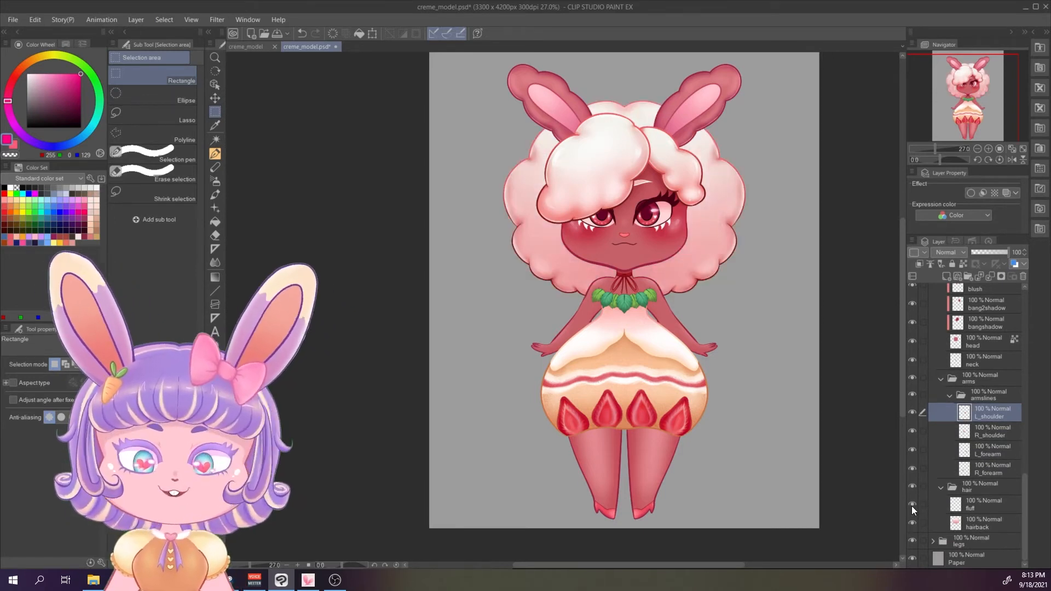
left_click(912, 506)
Expand the bangs folder inside the skull folder and toggle the big and lil layers to review the two fringe pieces
scroll(944, 462, "up", 5)
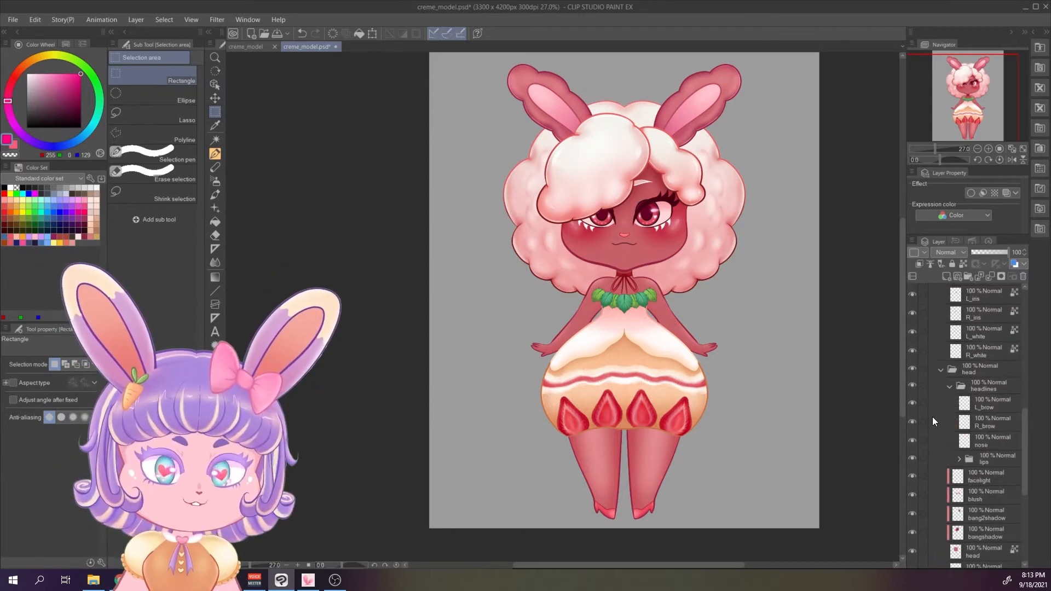
scroll(932, 416, "up", 7)
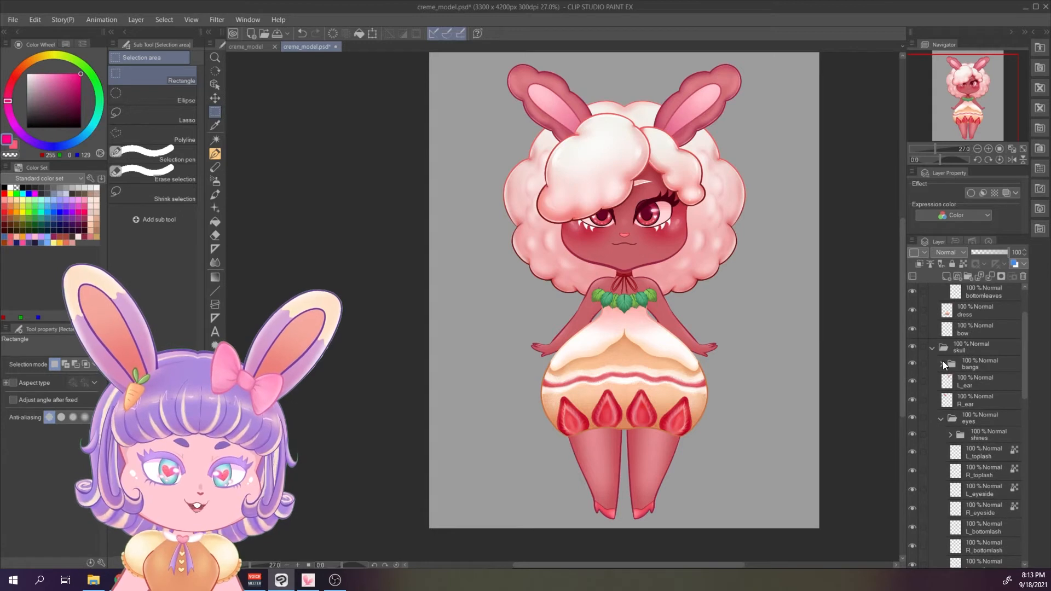
left_click(941, 365)
left_click(913, 383)
left_click(913, 382)
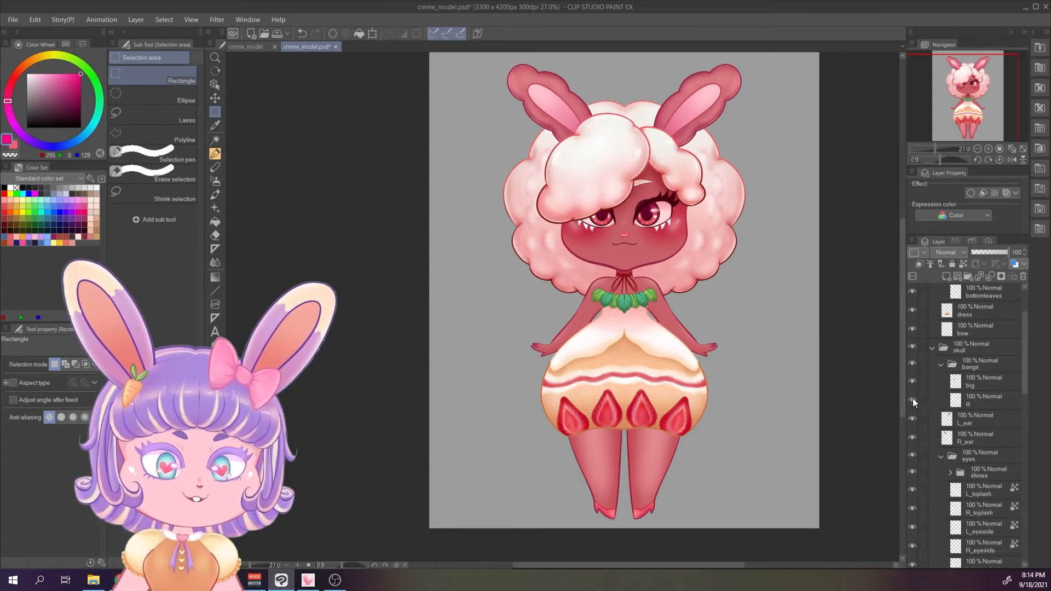
left_click(911, 400)
left_click(912, 400)
Toggle the dress layer off and on repeatedly to examine the body parts beneath the single merged dress
left_click(913, 310)
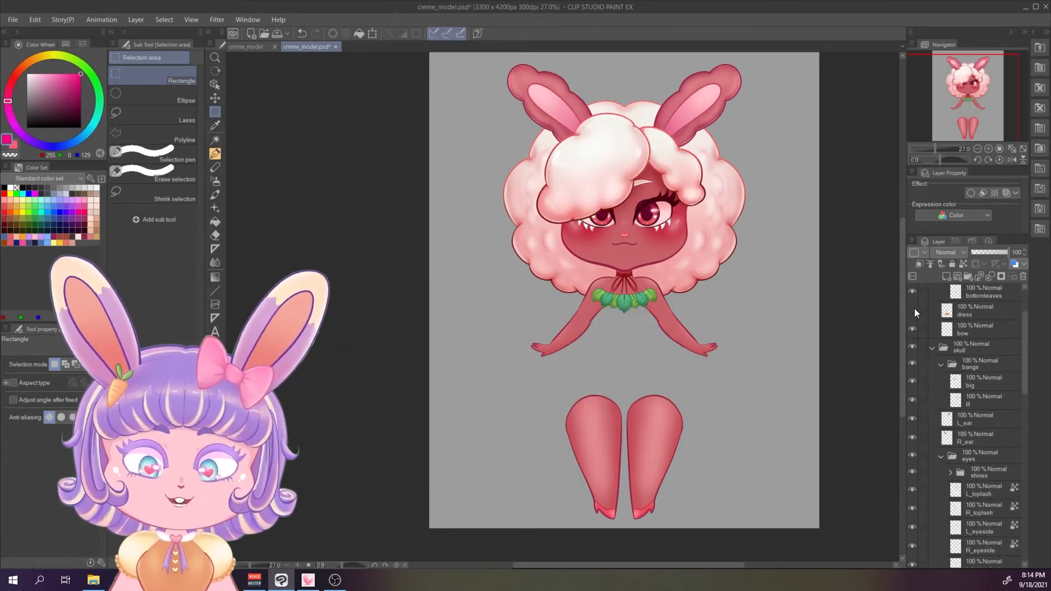
left_click(913, 310)
left_click(915, 308)
left_click(915, 307)
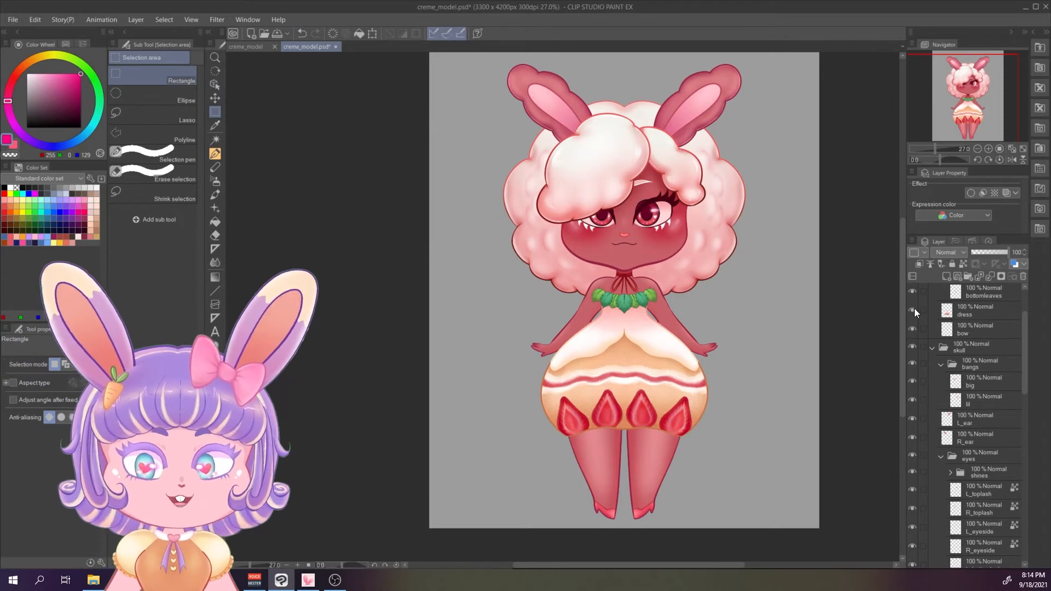
left_click(914, 310)
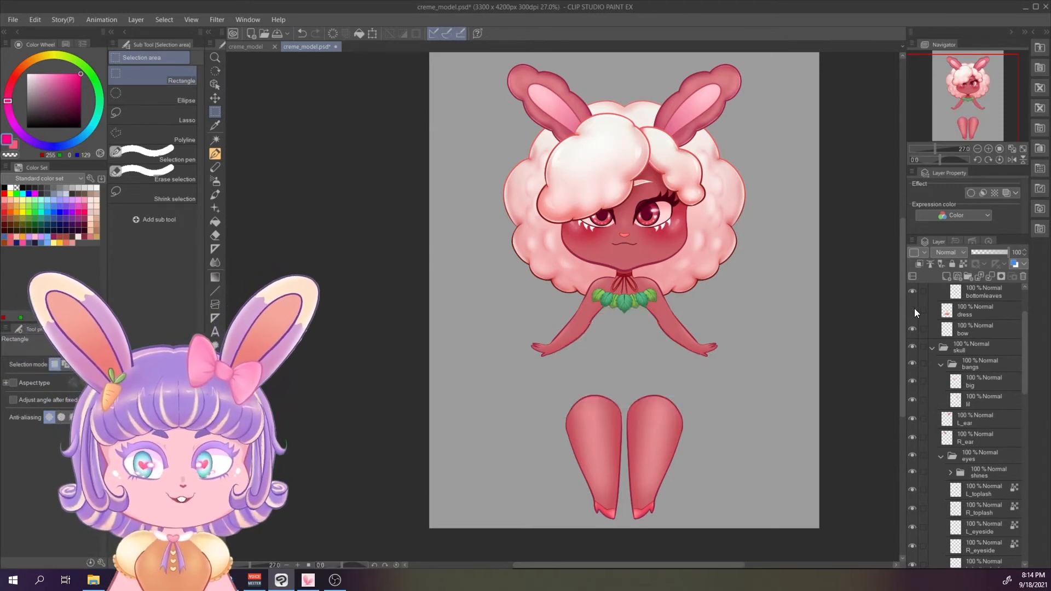
left_click(914, 309)
left_click(914, 310)
left_click(915, 310)
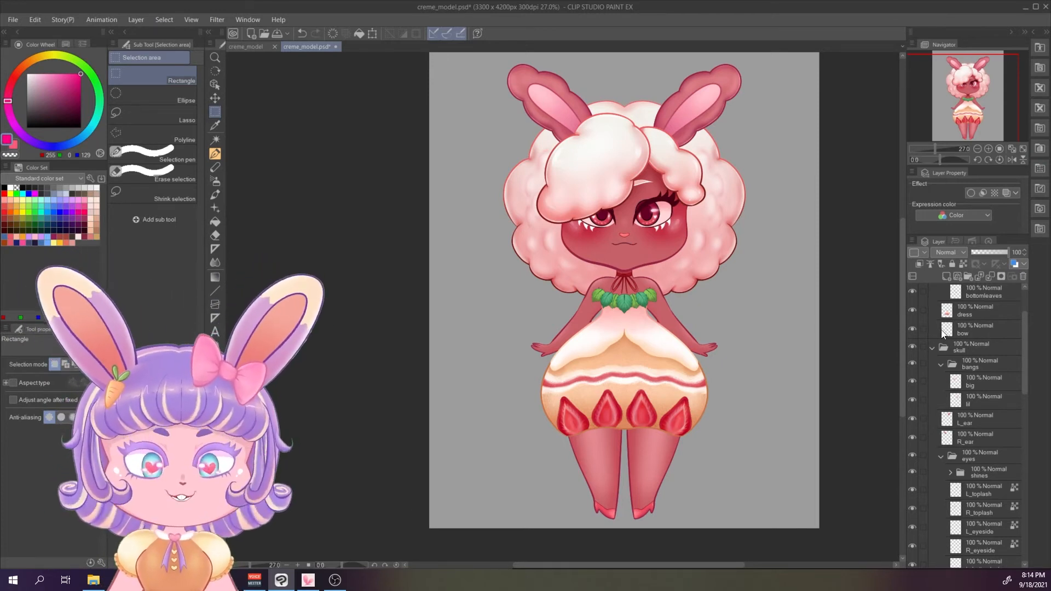
Select the expressions folder and toggle its sparkles and angry layers on and off to preview each one
scroll(967, 338, "up", 5)
left_click(983, 293)
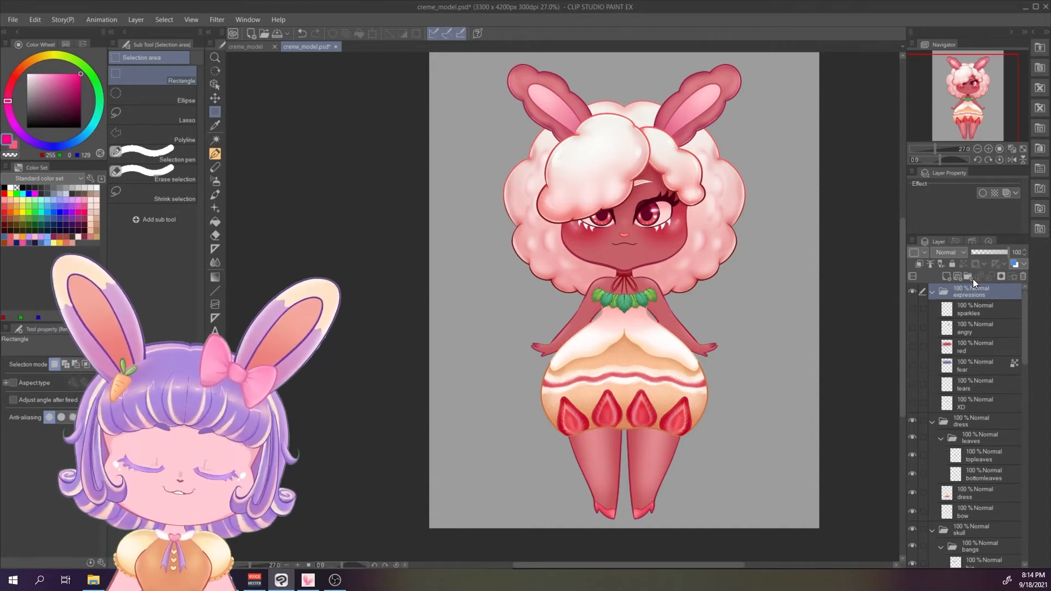
left_click(912, 308)
left_click(910, 308)
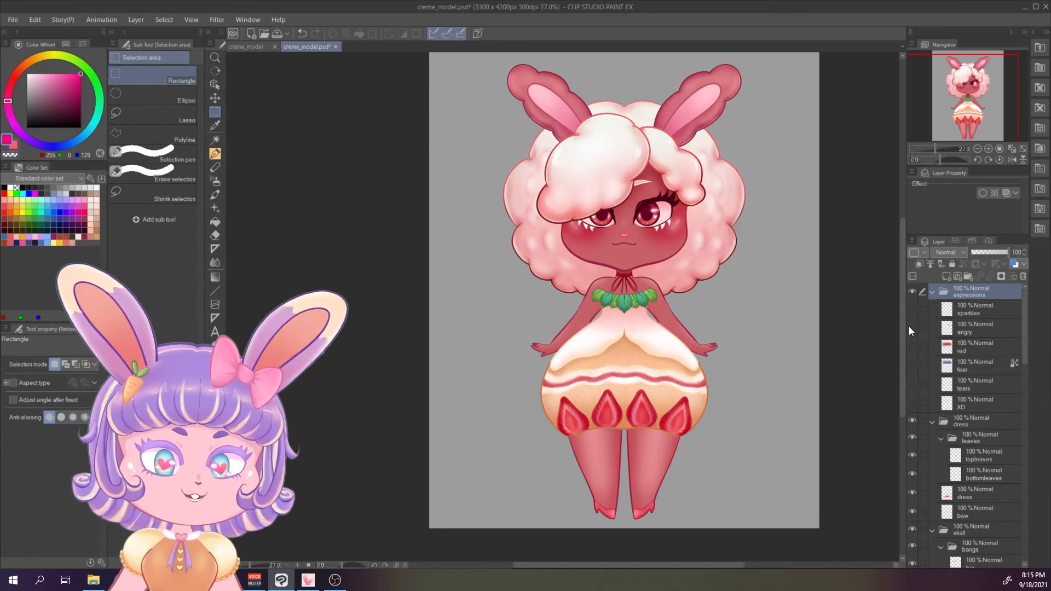
left_click(911, 328)
left_click(910, 328)
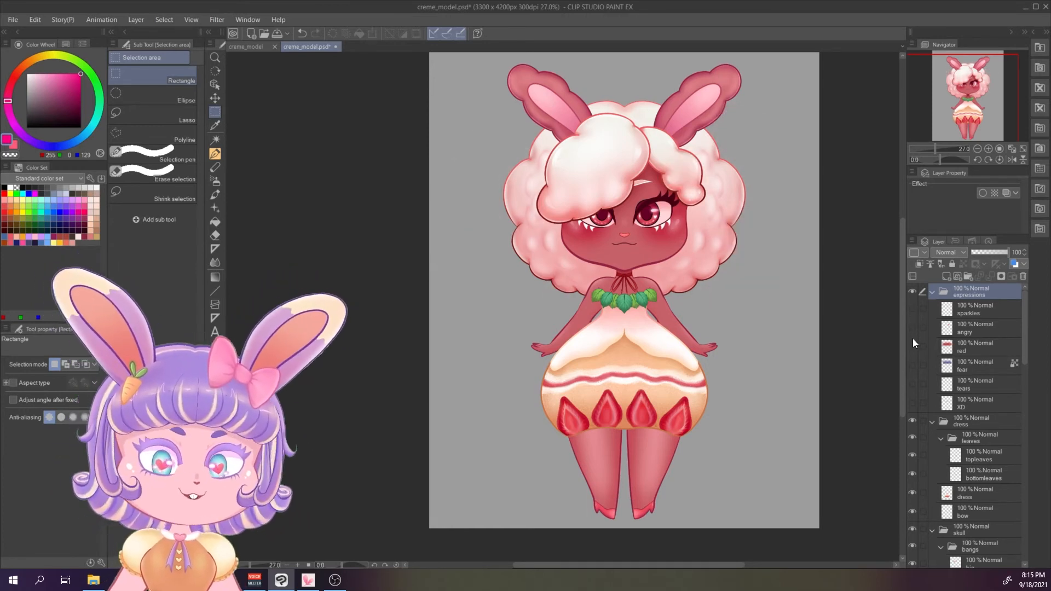
Toggle the red, fear, tears and XD expression layers in turn to preview them on the character
left_click(914, 346)
left_click(914, 345)
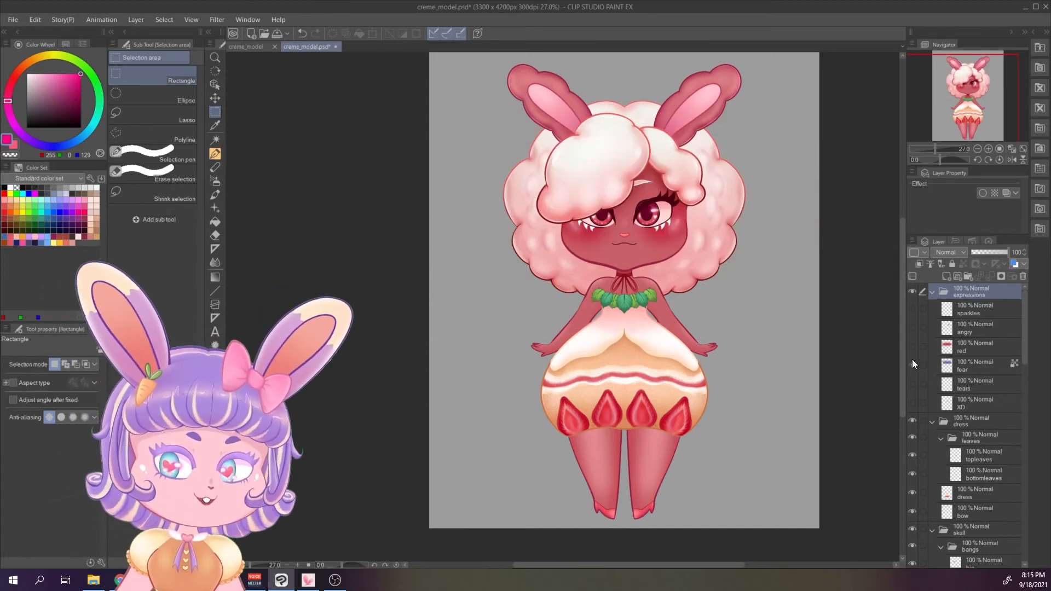
left_click(912, 362)
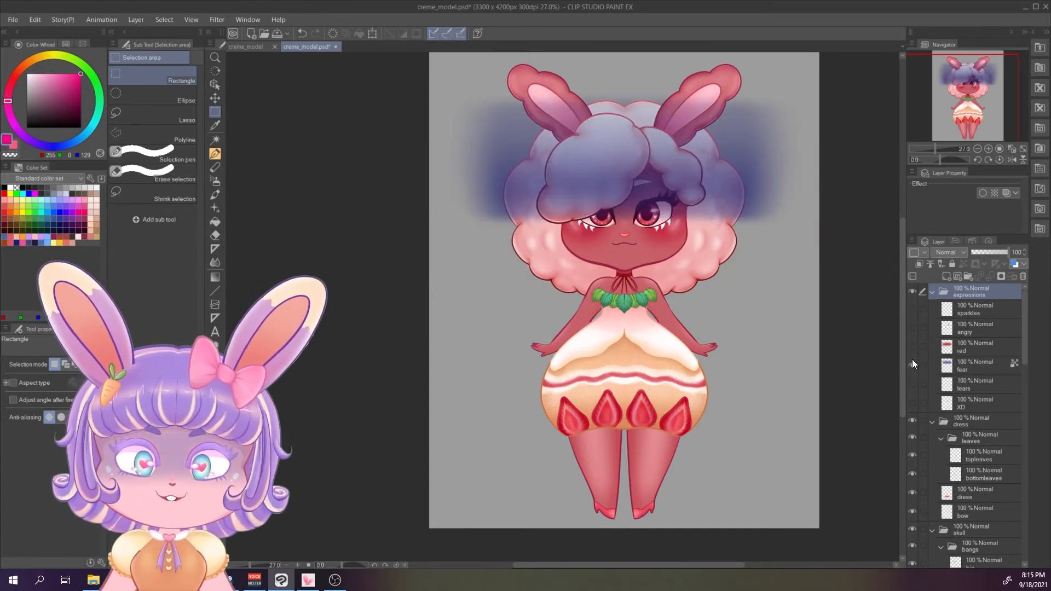
left_click(912, 362)
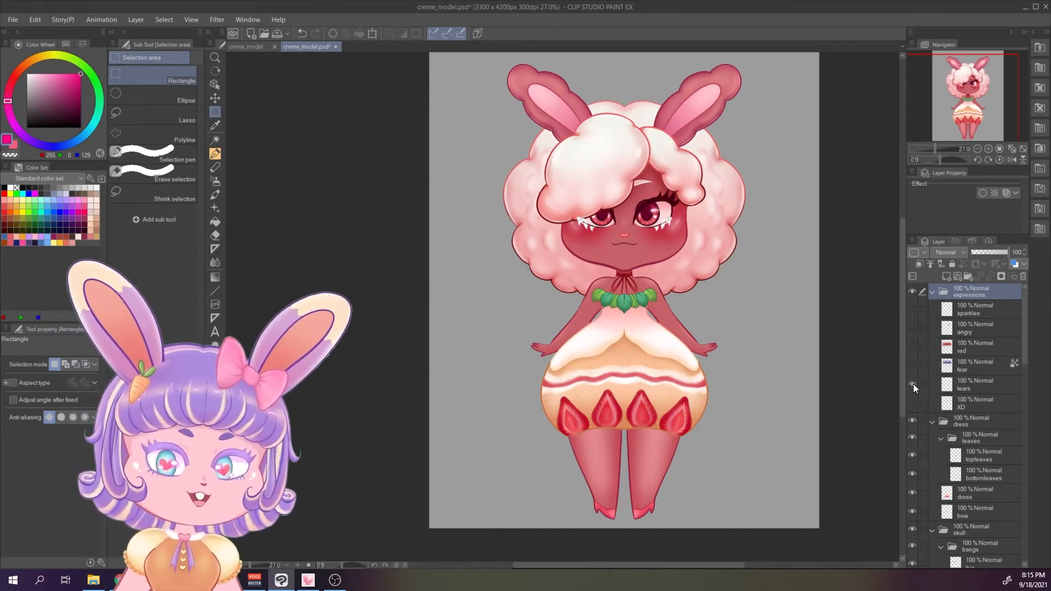
left_click(913, 384)
left_click(911, 403)
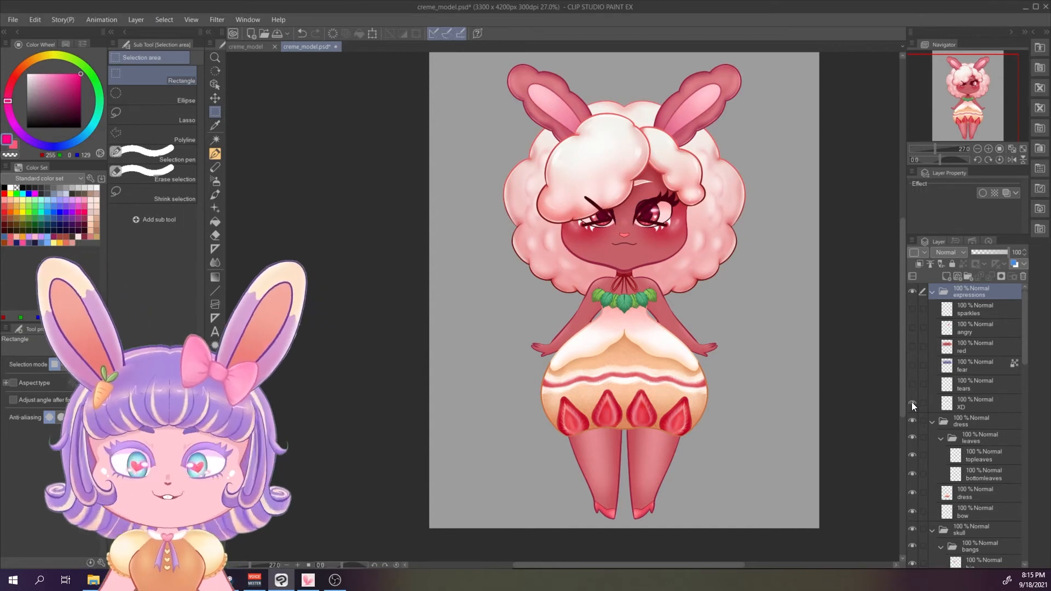
left_click(911, 402)
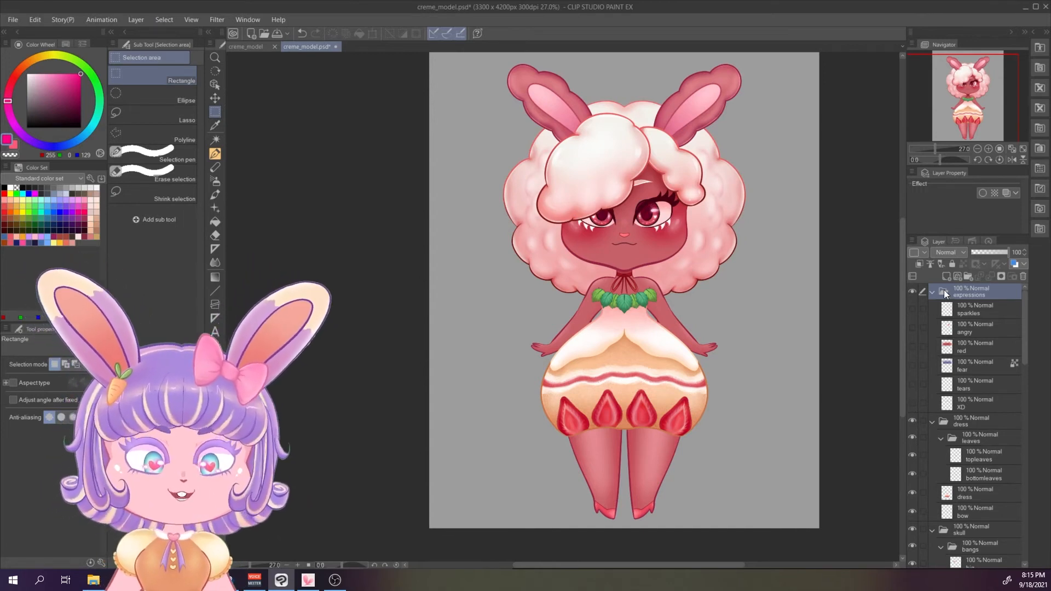
Select the L_ear and L_toplash layers and review the left/right naming of the ear, eye and head parts
scroll(964, 318, "down", 5)
left_click(981, 336)
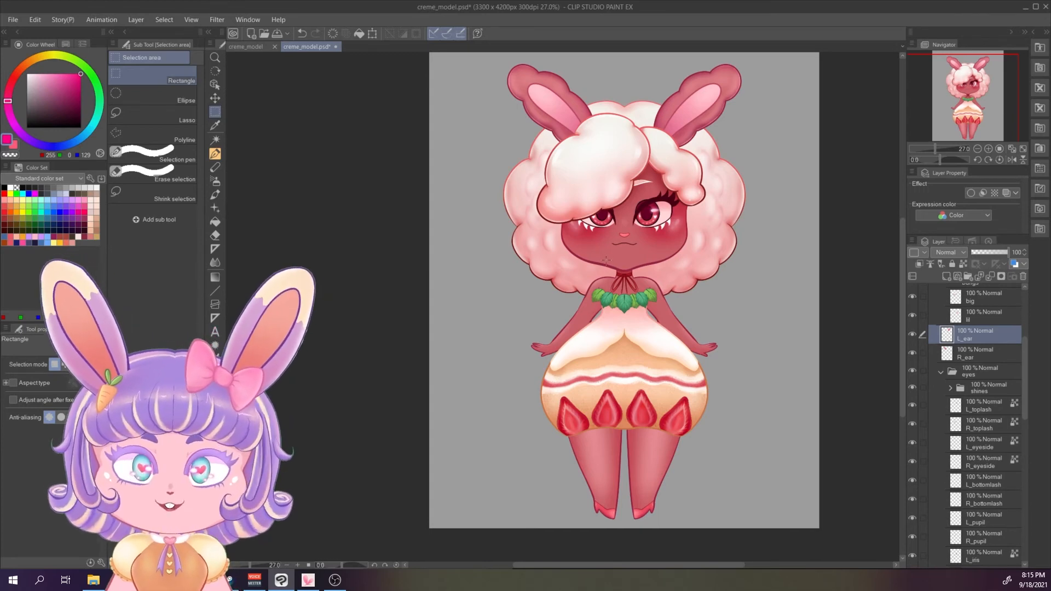
scroll(654, 214, "up", 4)
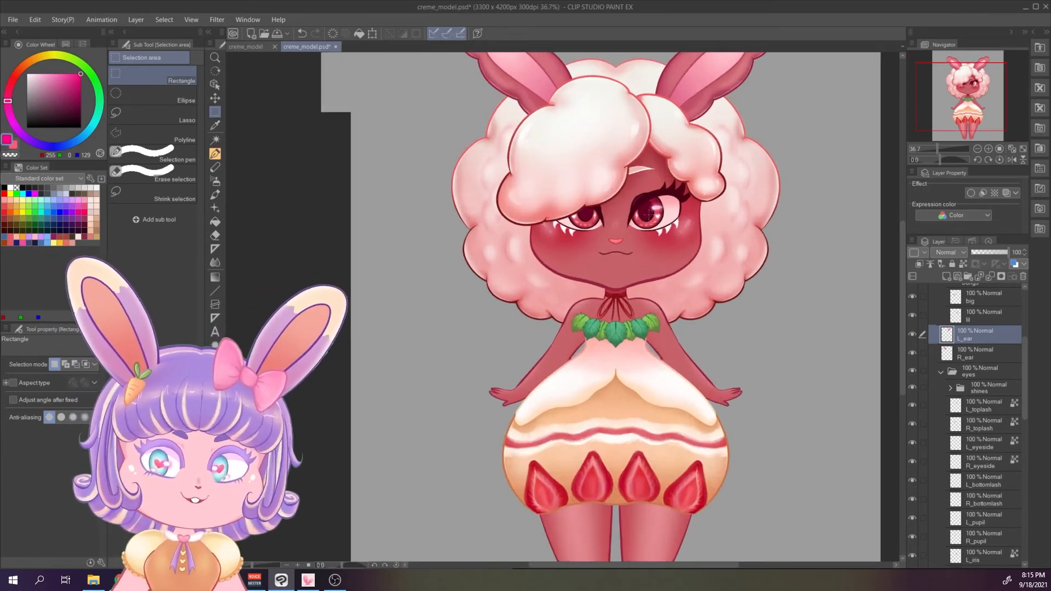
left_click_drag(989, 102, 994, 99)
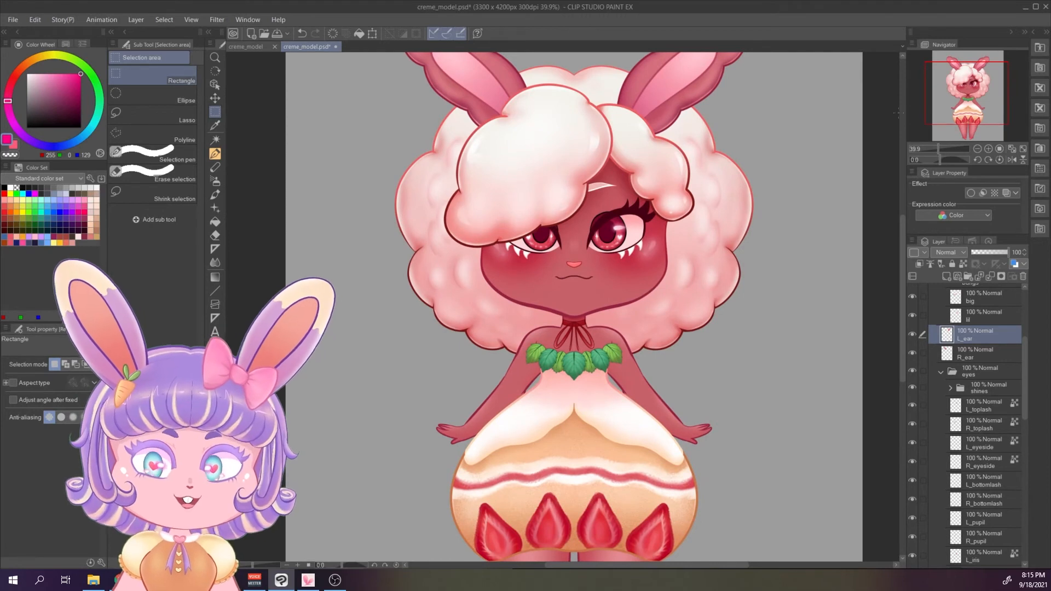
left_click(922, 406)
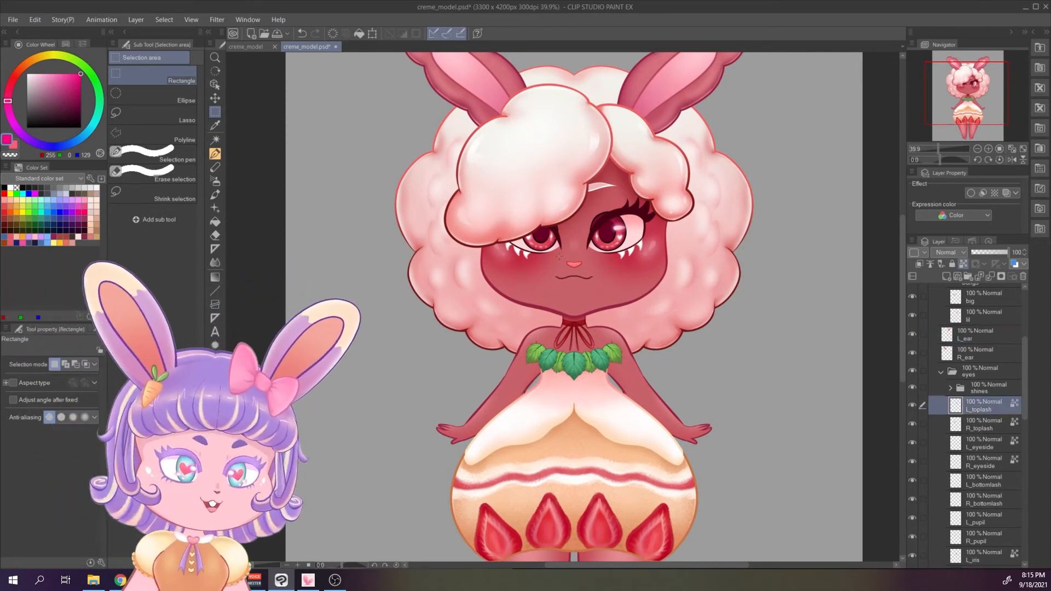
scroll(964, 432, "down", 6)
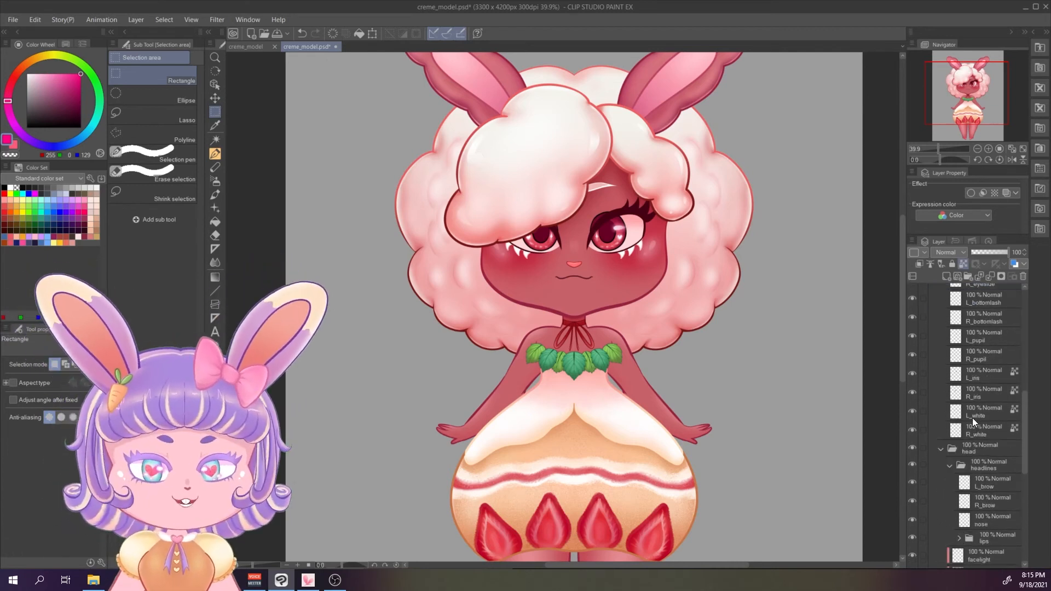
scroll(978, 416, "down", 8)
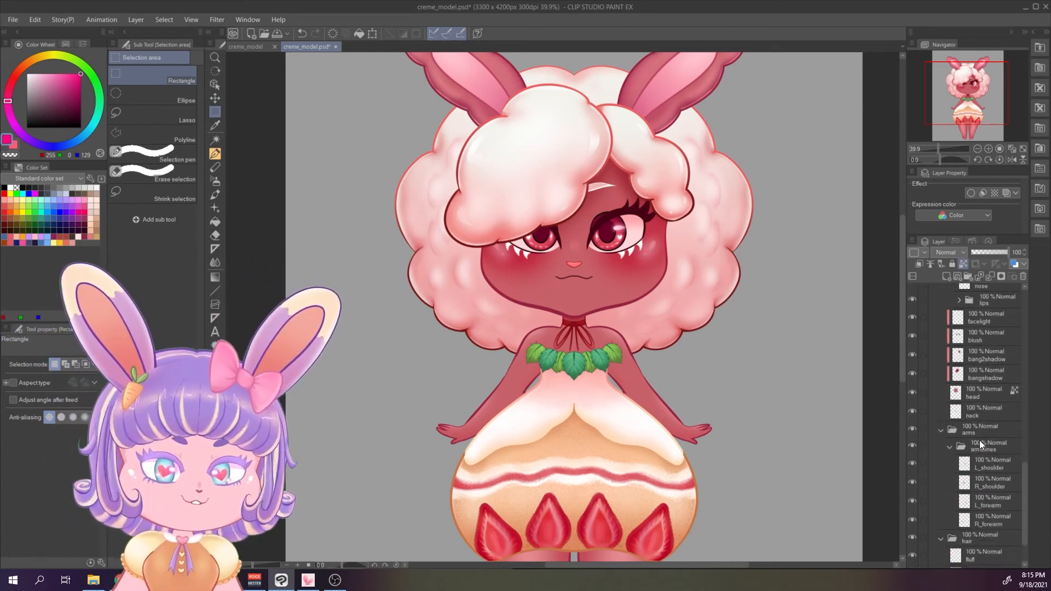
Select the L_shoulder layer and toggle L_shoulder and R_shoulder off and on to compare the two upper arms
left_click(981, 414)
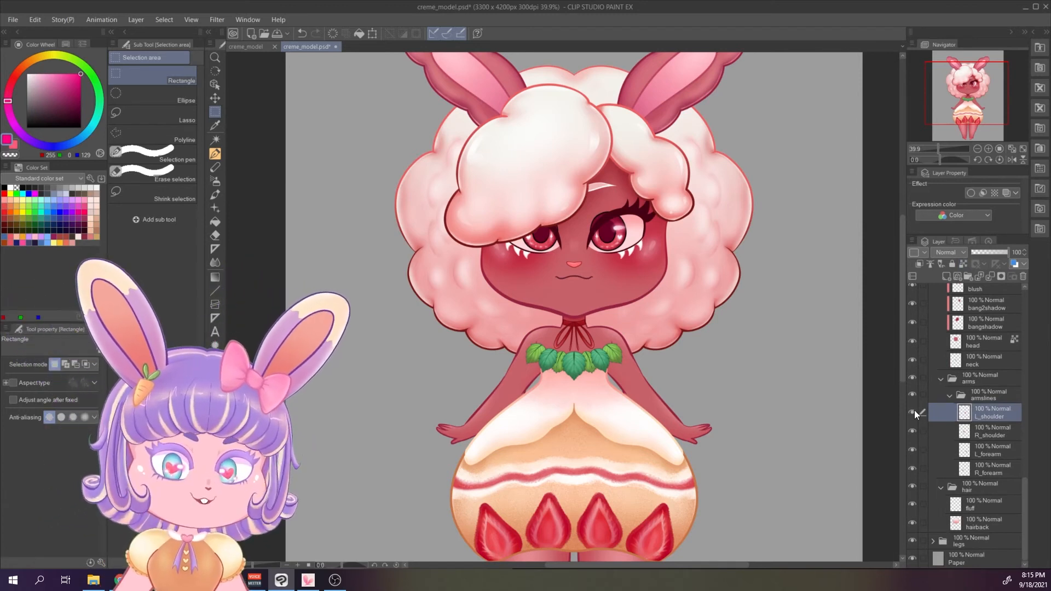
left_click(913, 414)
left_click(911, 412)
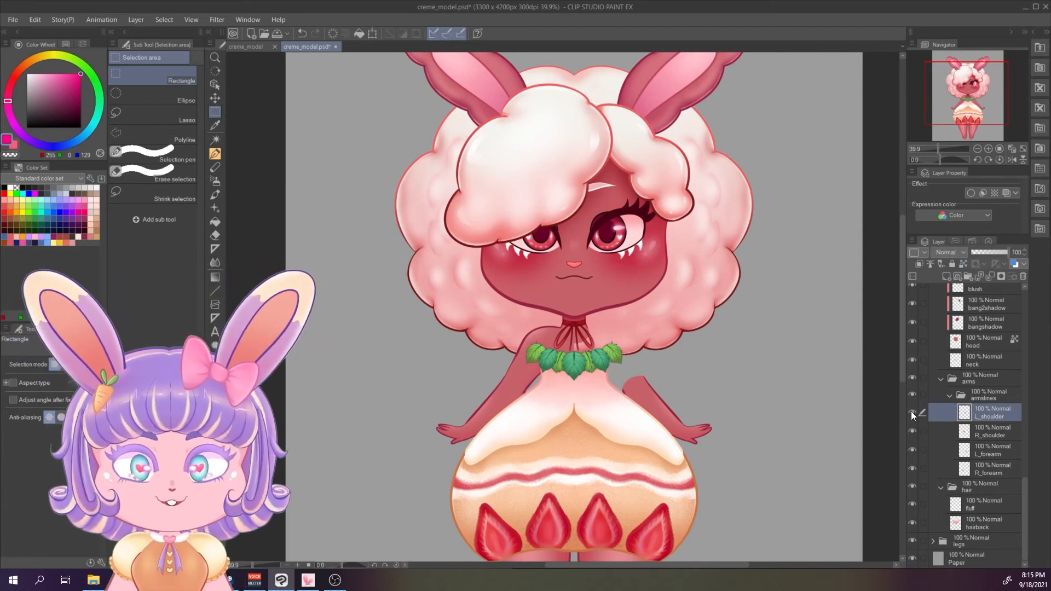
left_click(912, 431)
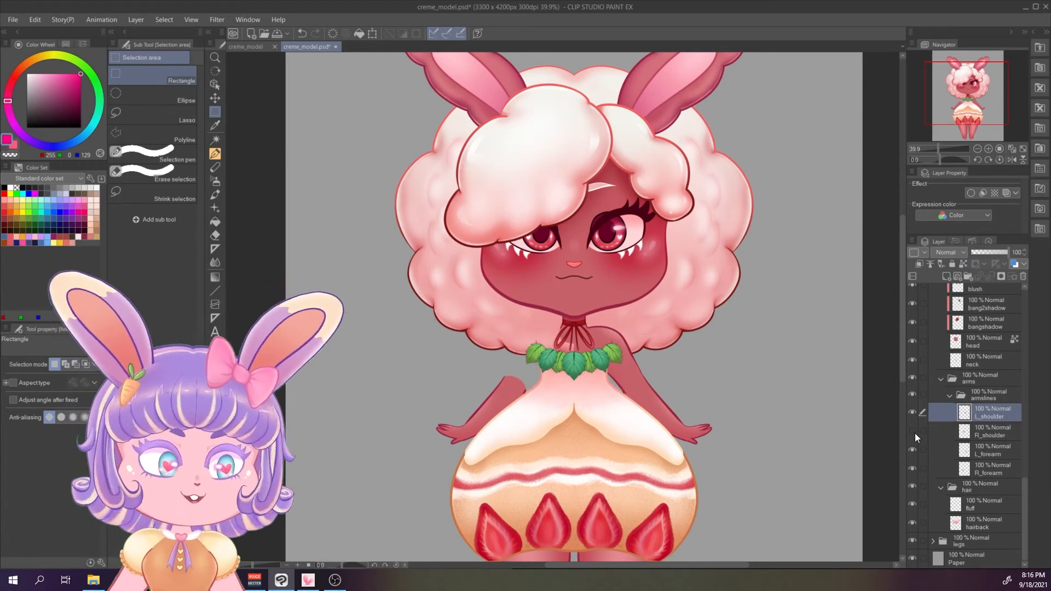
left_click(912, 432)
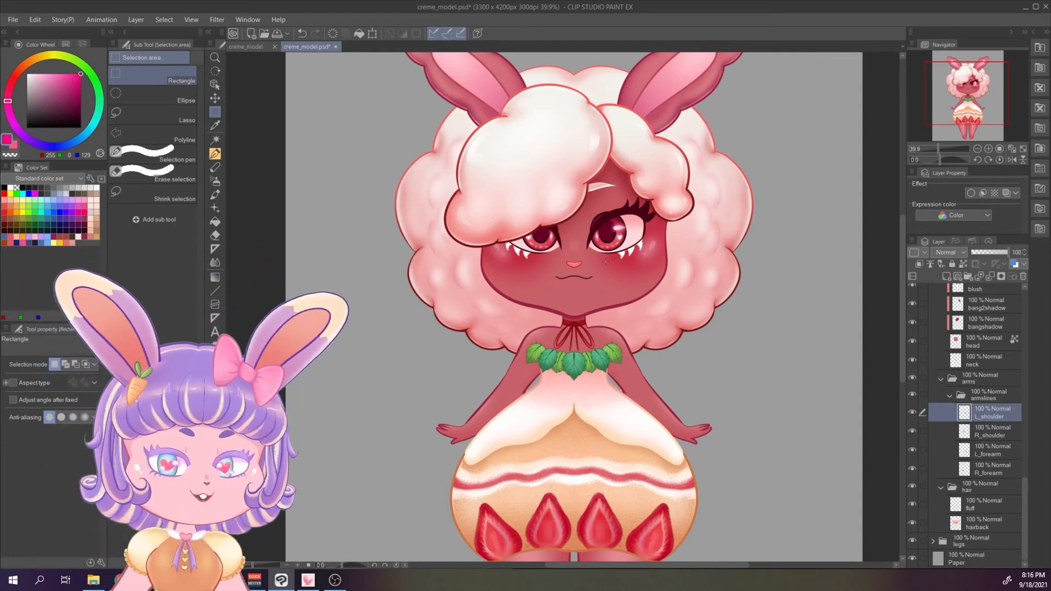
Select the lips folder within headlines and examine the layer stack from the arms up to the bangs alongside the enlarged face
scroll(794, 304, "down", 2)
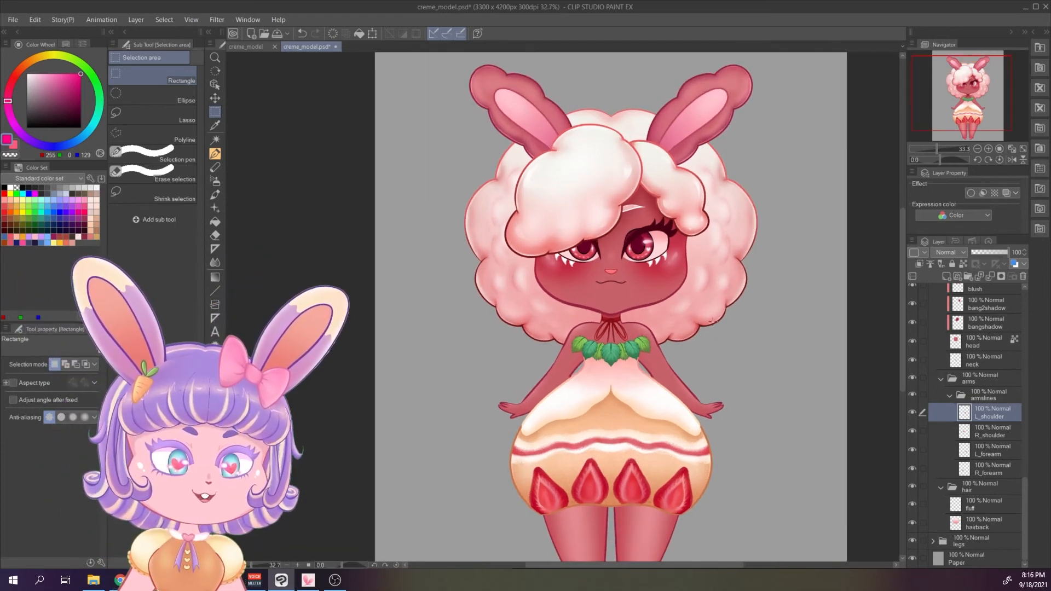
scroll(767, 302, "up", 3)
scroll(935, 361, "up", 2)
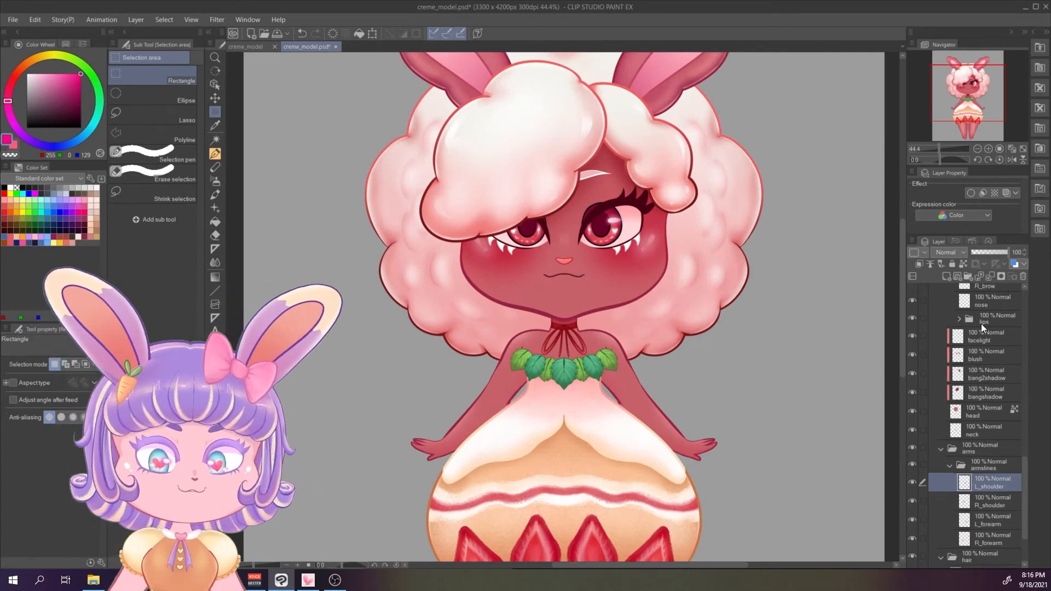
left_click(985, 357)
scroll(988, 363, "up", 2)
left_click(974, 379)
scroll(984, 389, "up", 3)
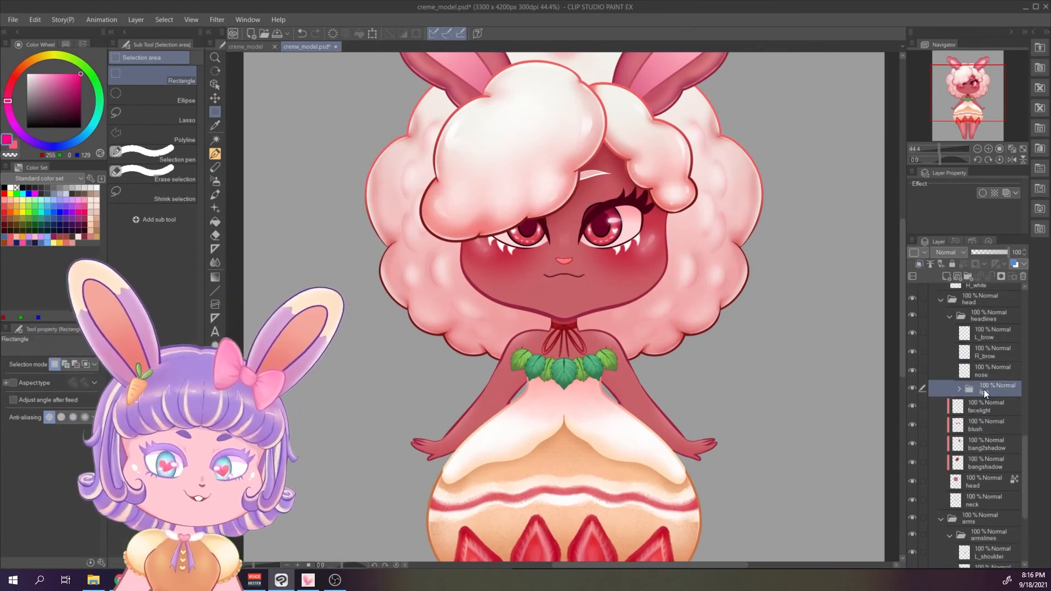
scroll(985, 390, "up", 3)
left_click_drag(1025, 388, 1026, 354)
scroll(996, 397, "up", 5)
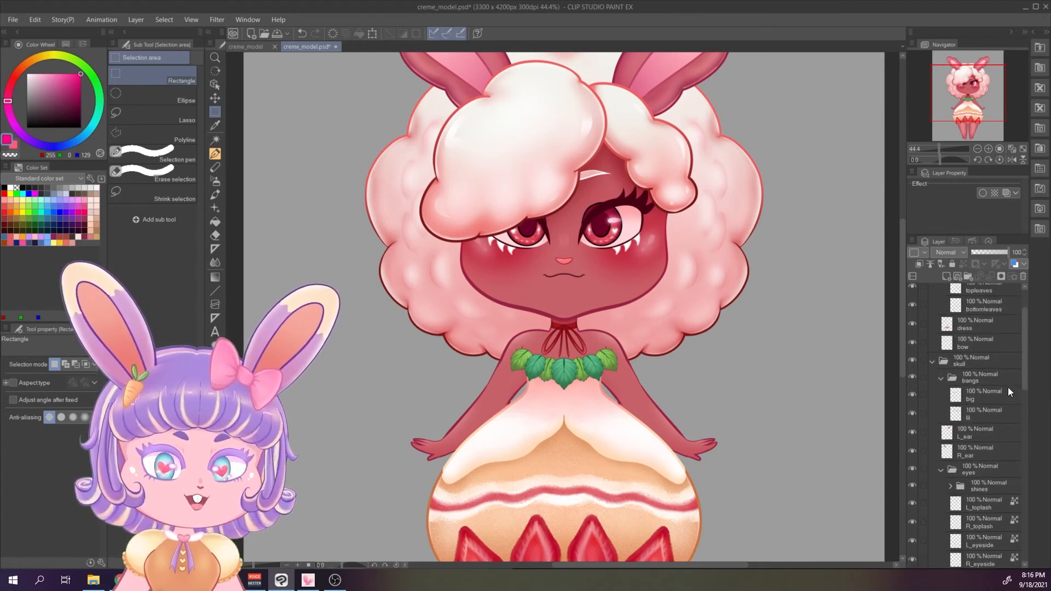
left_click_drag(1024, 324, 1030, 496)
scroll(554, 219, "up", 4)
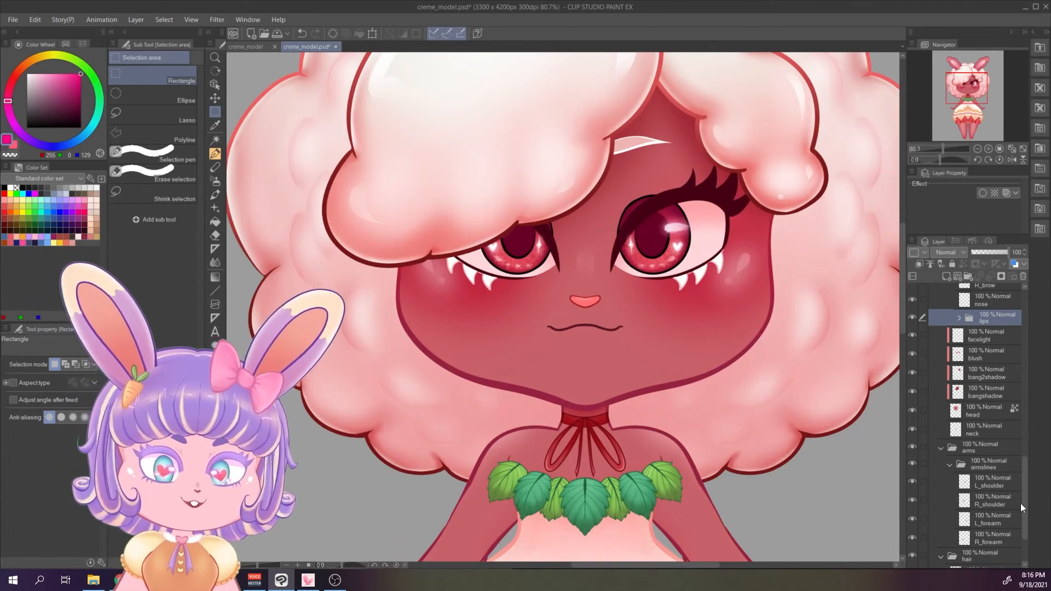
scroll(1020, 504, "down", 3)
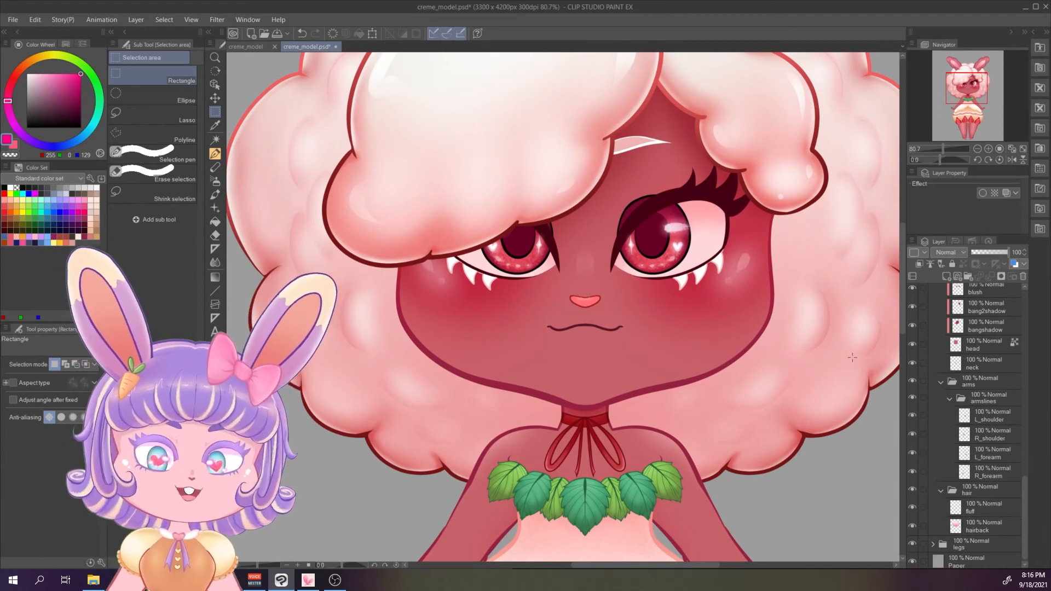
scroll(1013, 458, "down", 1)
left_click_drag(1024, 495, 1029, 372)
Expand the shines folder inside the eyes folder and toggle L_shine4 and r_shine4 to check those eye highlights
left_click(967, 329)
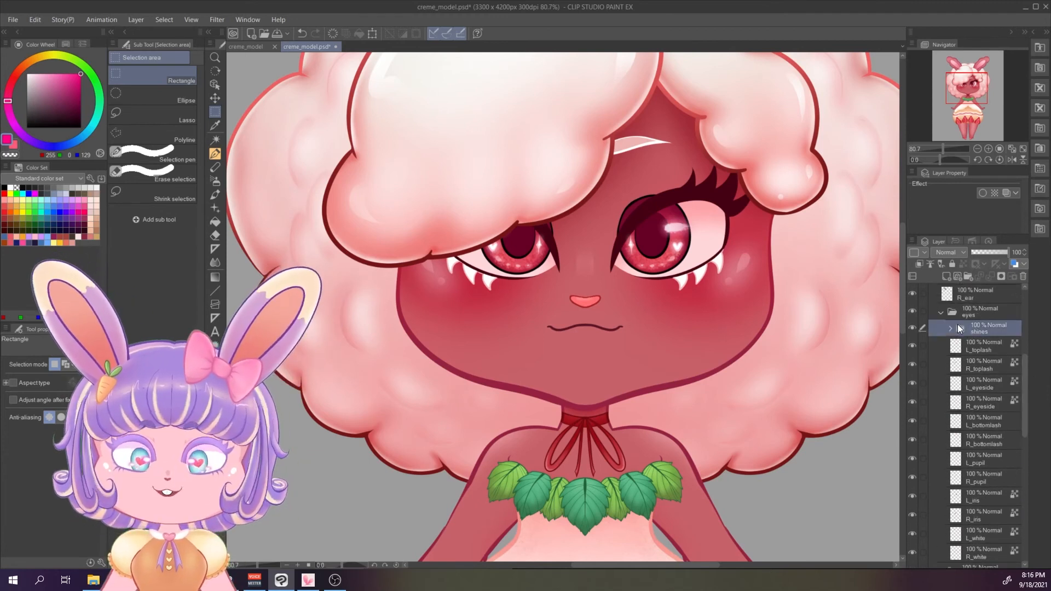
left_click(951, 328)
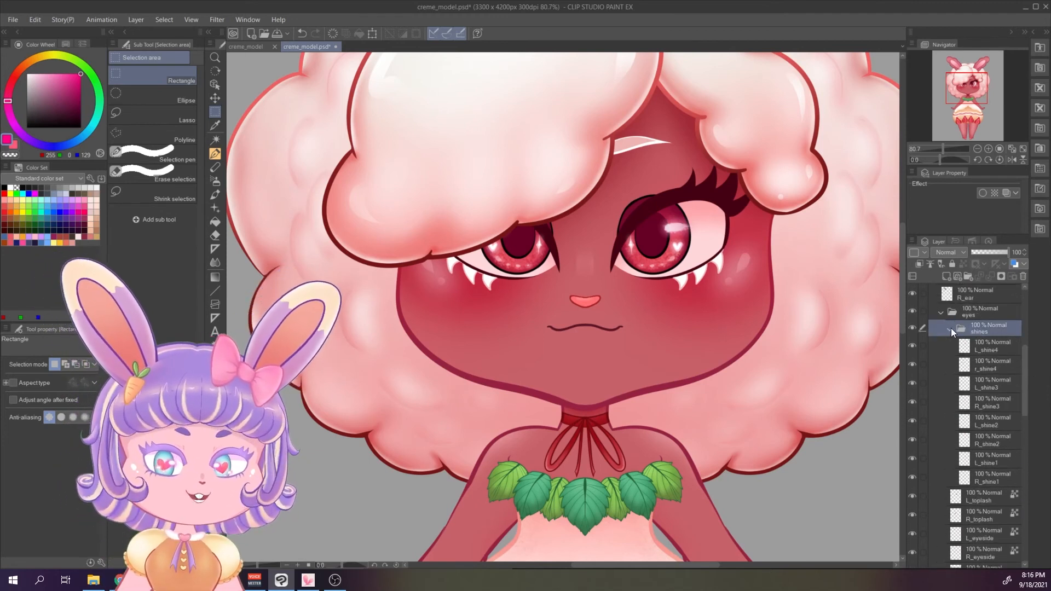
left_click(911, 345)
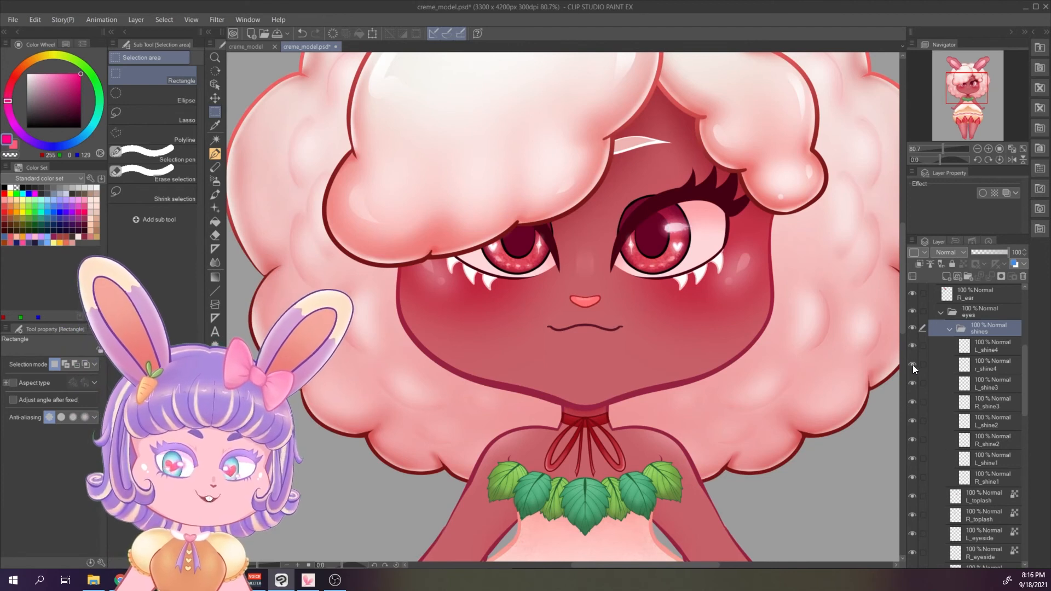
left_click(912, 365)
left_click(912, 365)
Toggle the L_shine3, R_shine3, L_shine2 and L_shine1 layers to inspect the remaining separated eye highlights
left_click(909, 381)
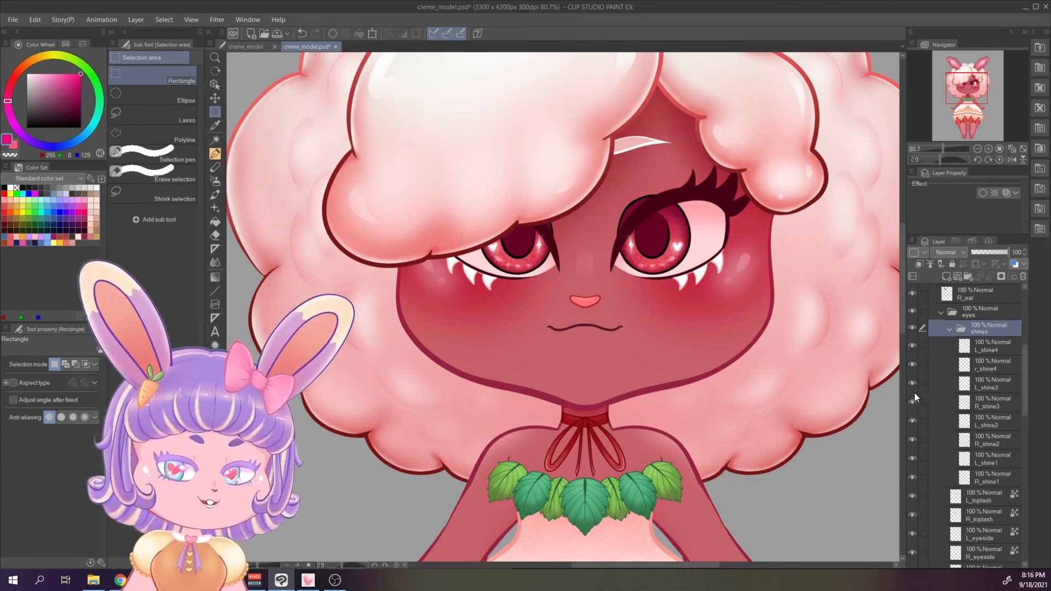
left_click(912, 385)
left_click(912, 402)
left_click(913, 420)
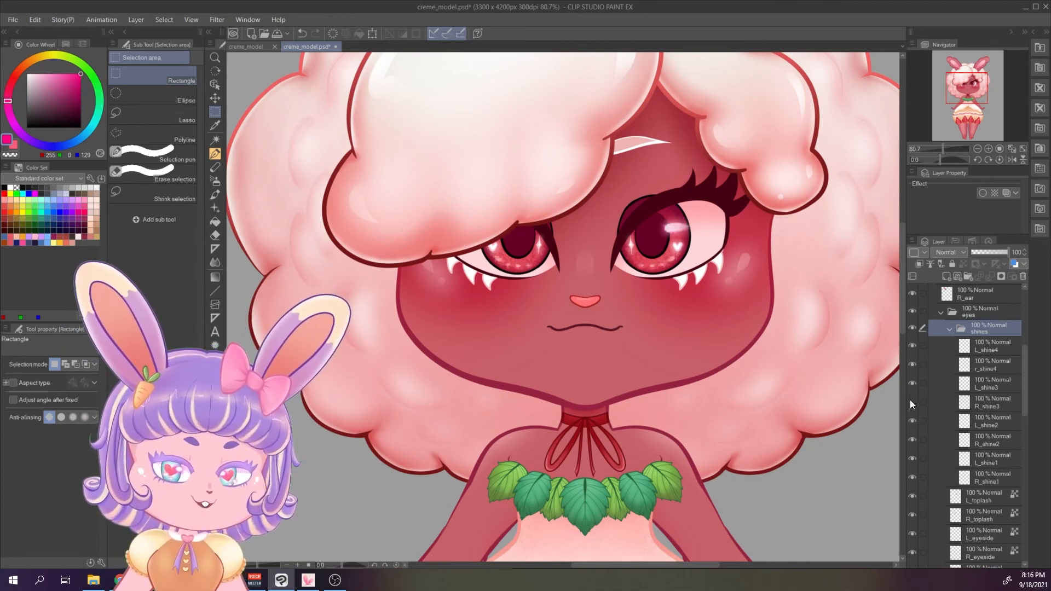
left_click(911, 458)
left_click(911, 458)
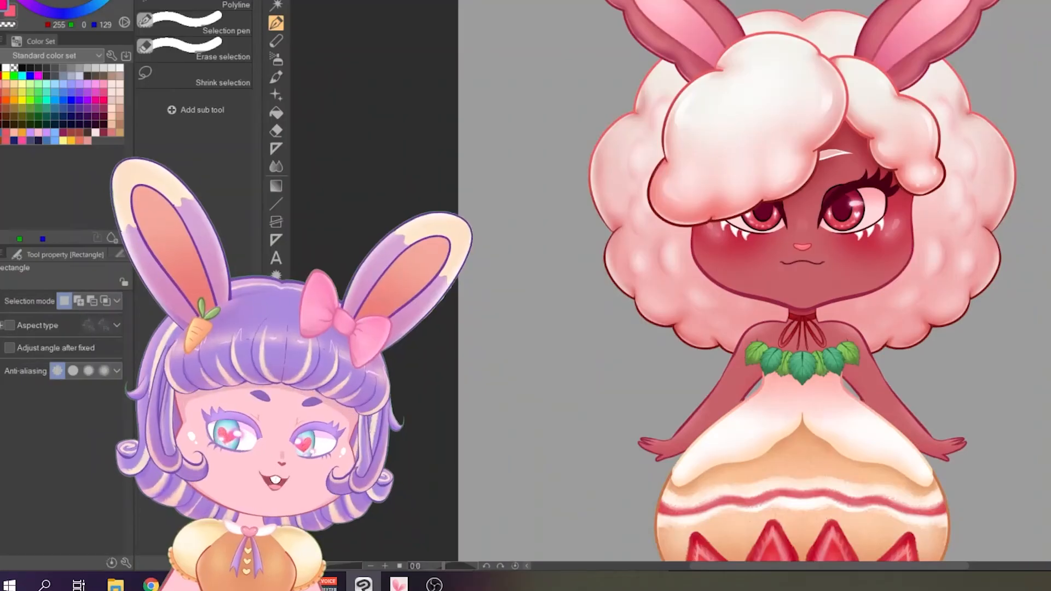
left_click_drag(575, 361, 578, 219)
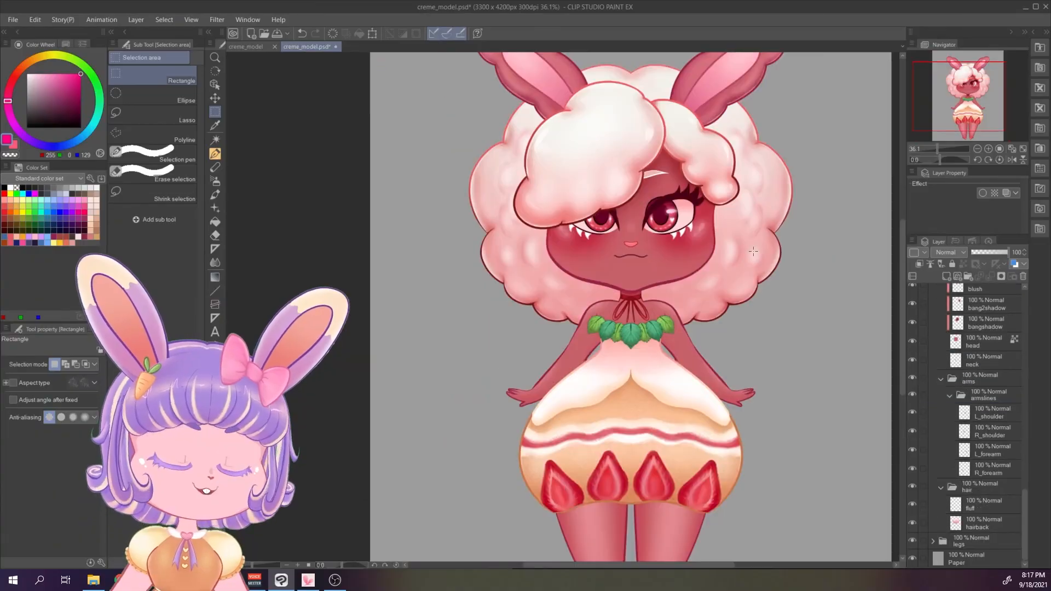